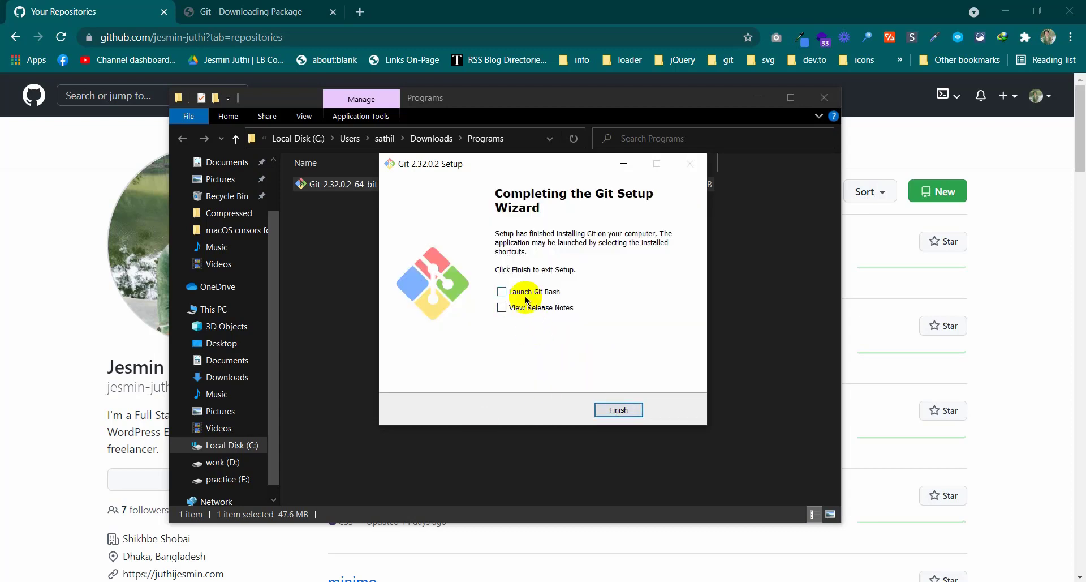
{"action": "left_click", "coordinate": [621, 407]}
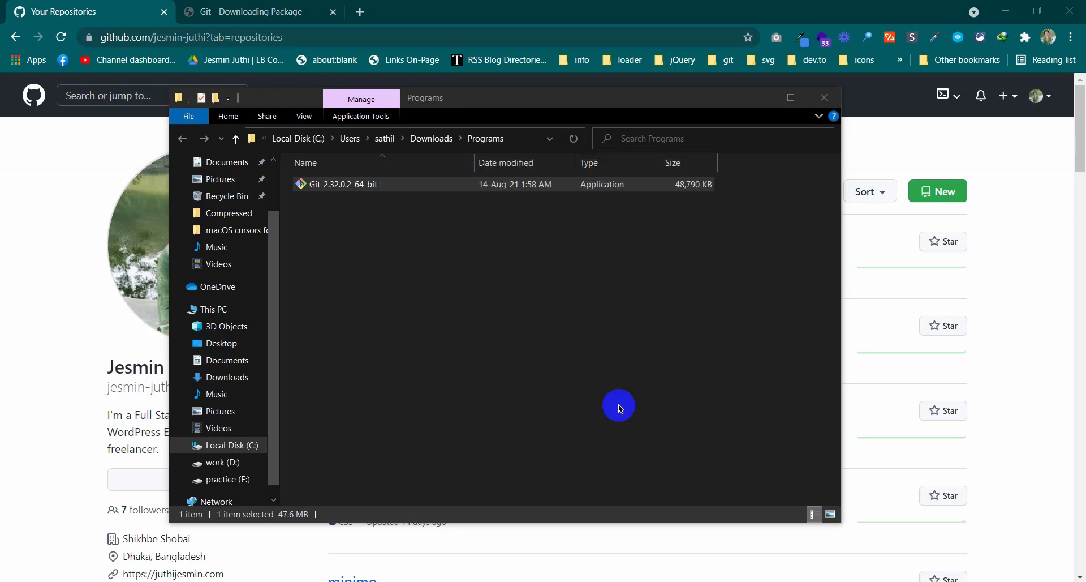
{"action": "right_click", "coordinate": [530, 313]}
{"action": "left_click", "coordinate": [553, 369]}
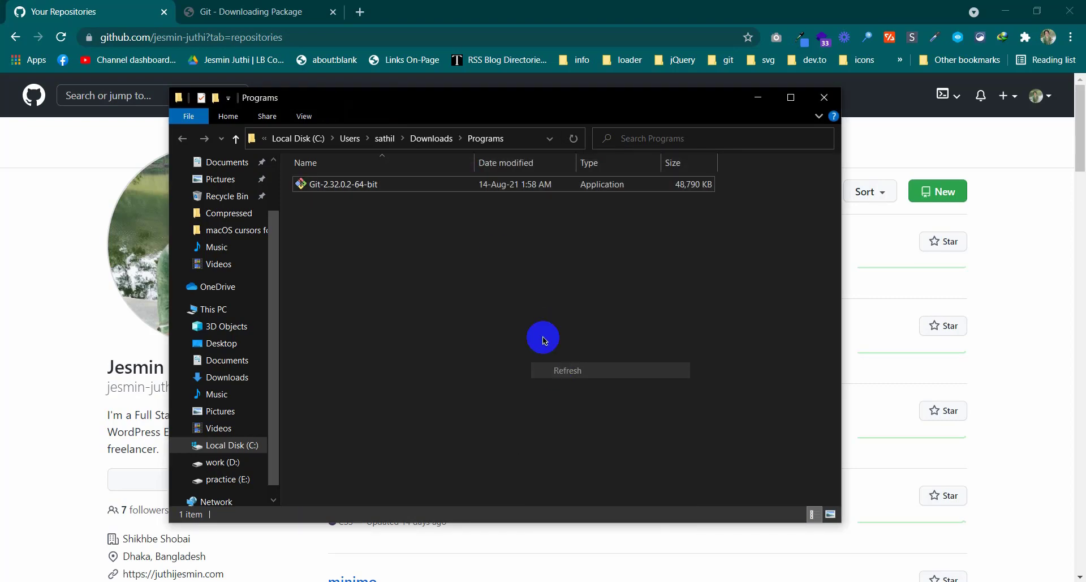
{"action": "right_click", "coordinate": [499, 254]}
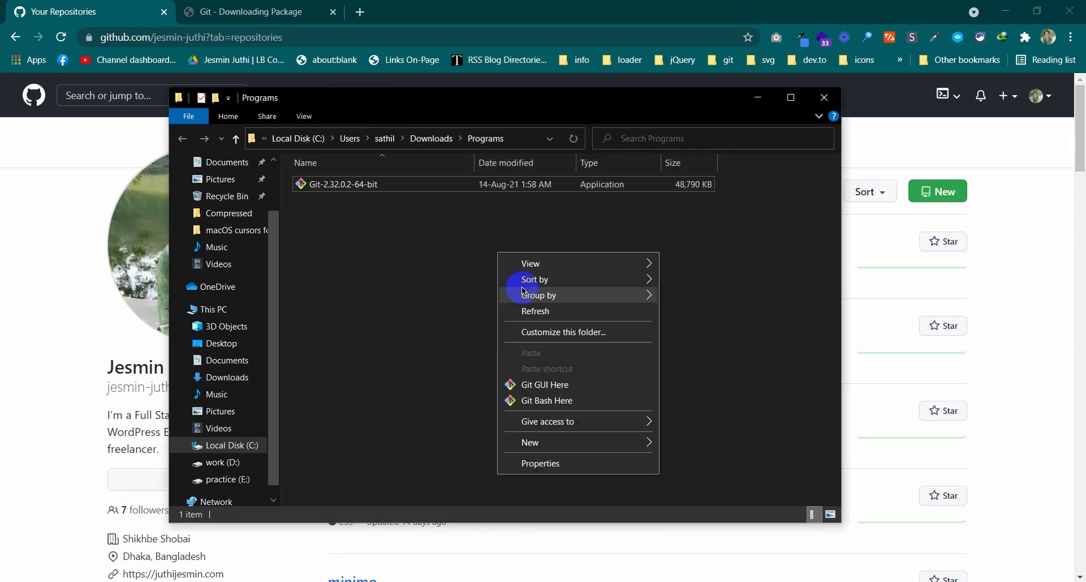
{"action": "left_click", "coordinate": [537, 403]}
{"action": "left_click", "coordinate": [50, 574]}
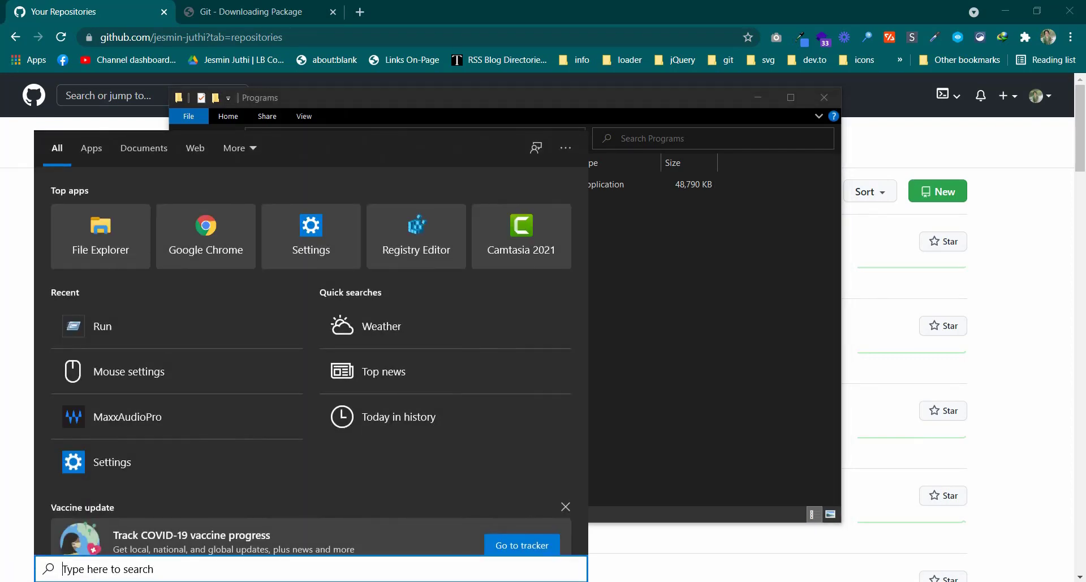
{"action": "type", "text": "g"}
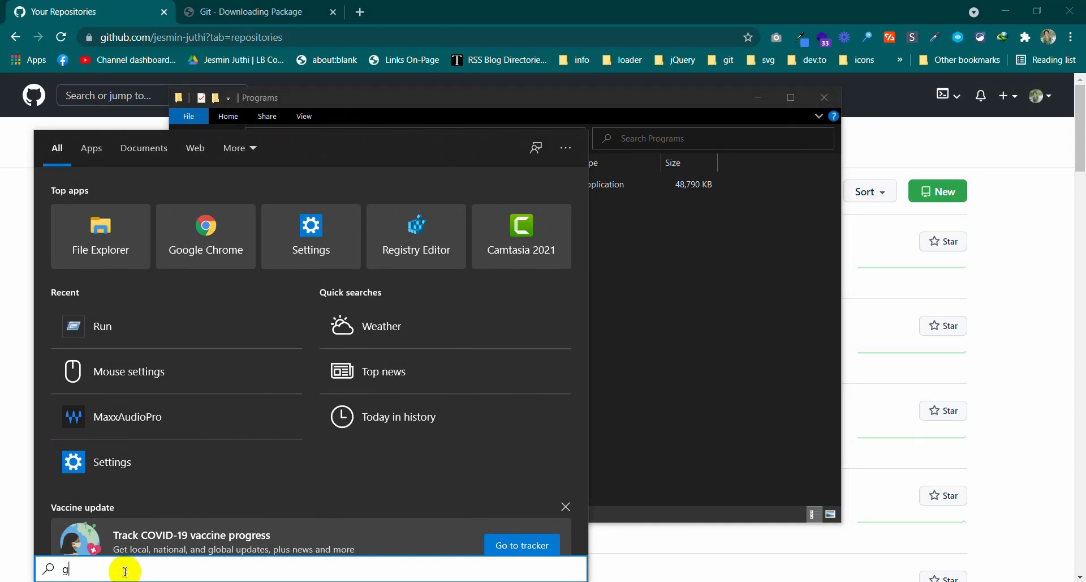
{"action": "type", "text": "it ba"}
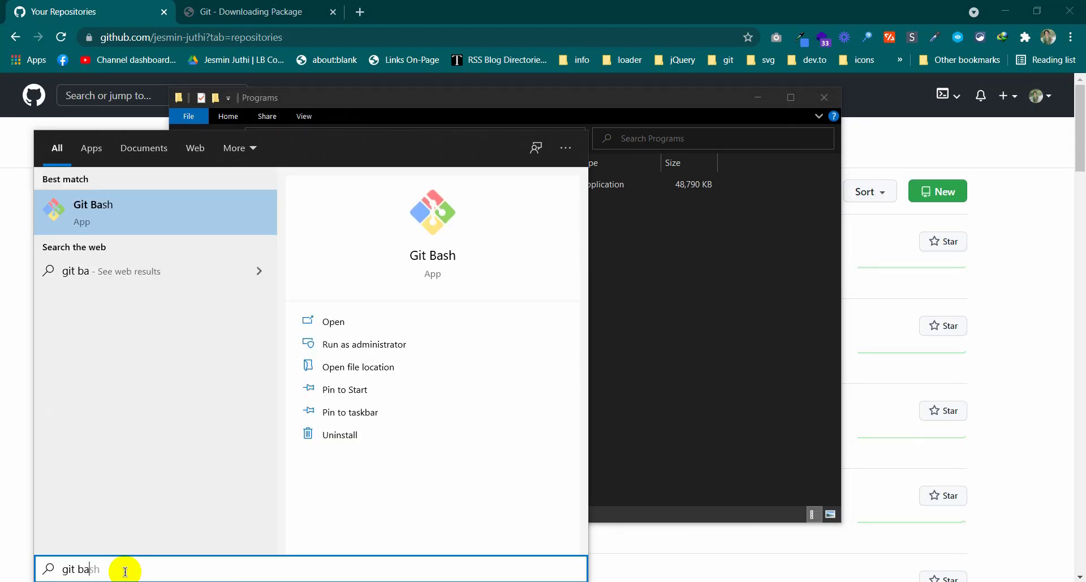
{"action": "left_click", "coordinate": [120, 214]}
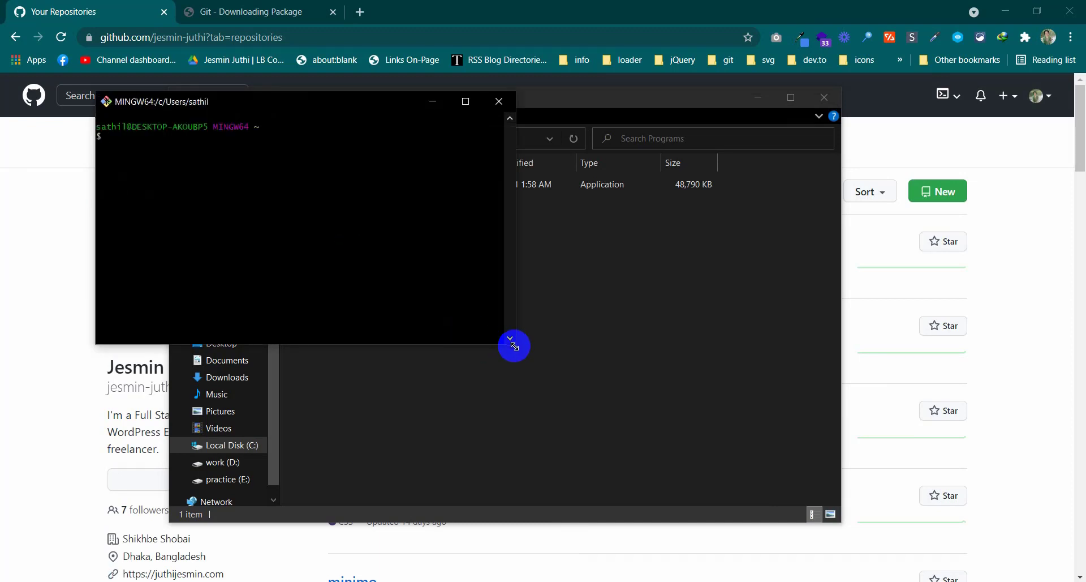
{"action": "left_click_drag", "start_coordinate": [514, 345], "coordinate": [514, 440]}
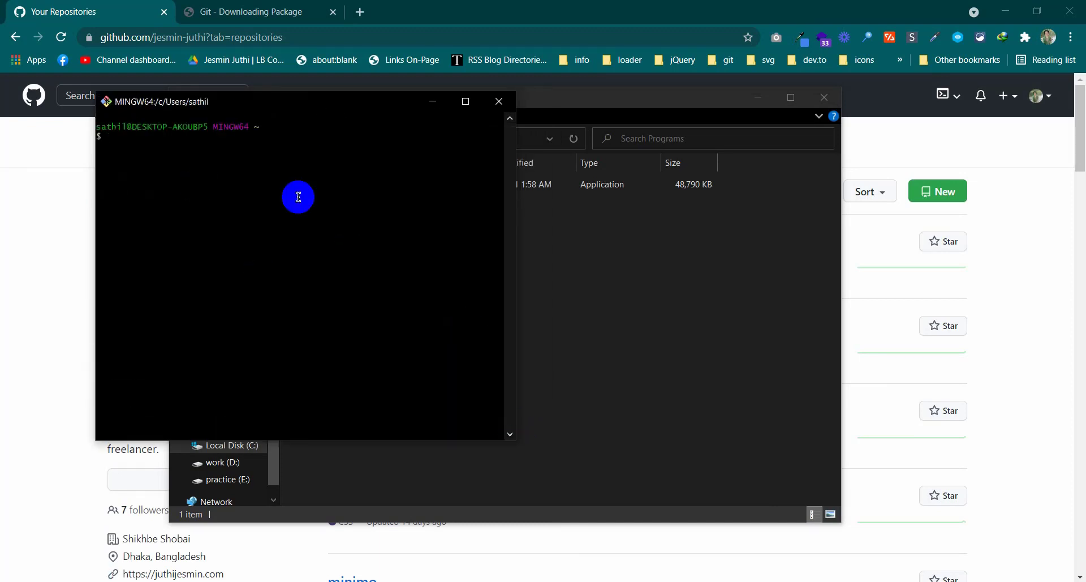
{"action": "left_click_drag", "start_coordinate": [254, 104], "coordinate": [455, 150]}
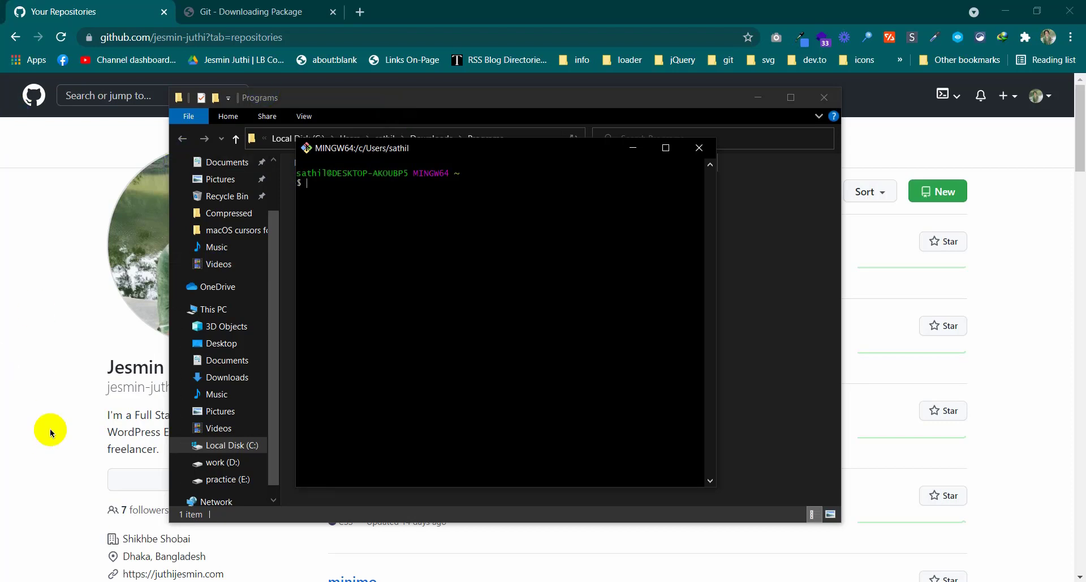
{"action": "left_click", "coordinate": [699, 148]}
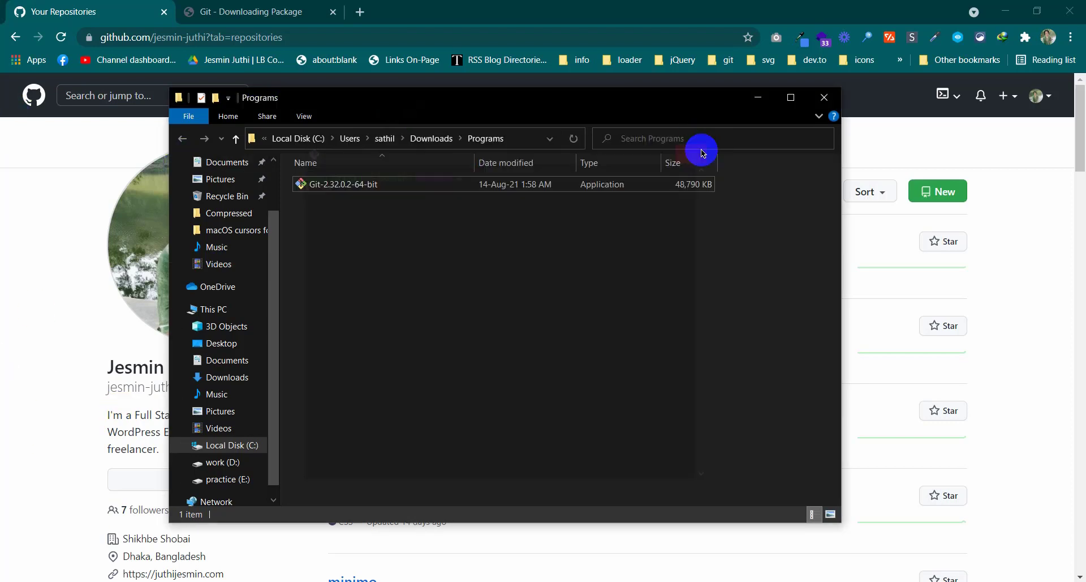
Close the Programs folder, quit Skype from the tray, and choose New repository from GitHub's + menu
{"action": "left_click", "coordinate": [825, 99]}
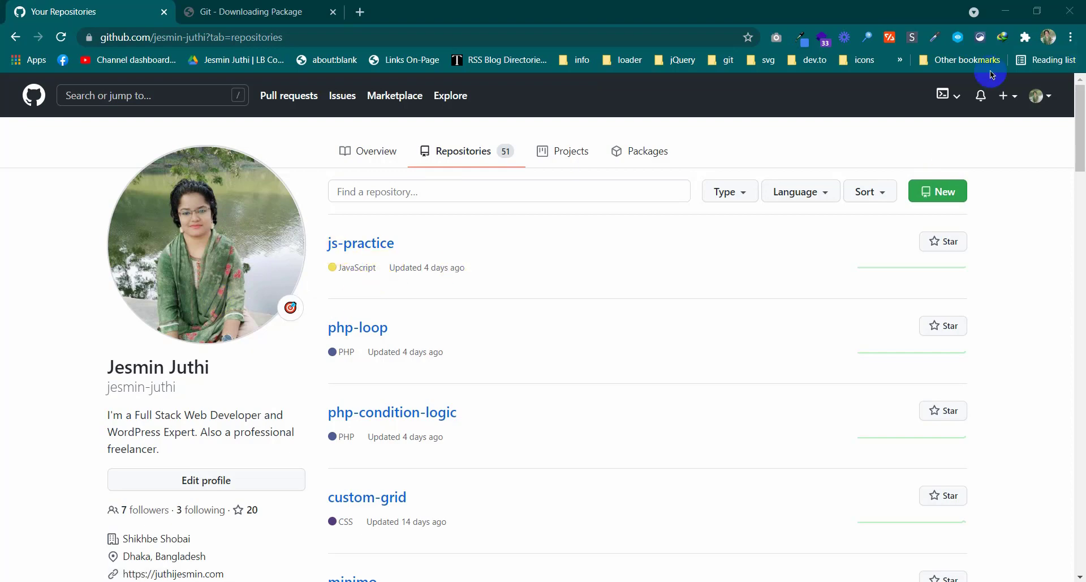
{"action": "left_click", "coordinate": [1009, 103]}
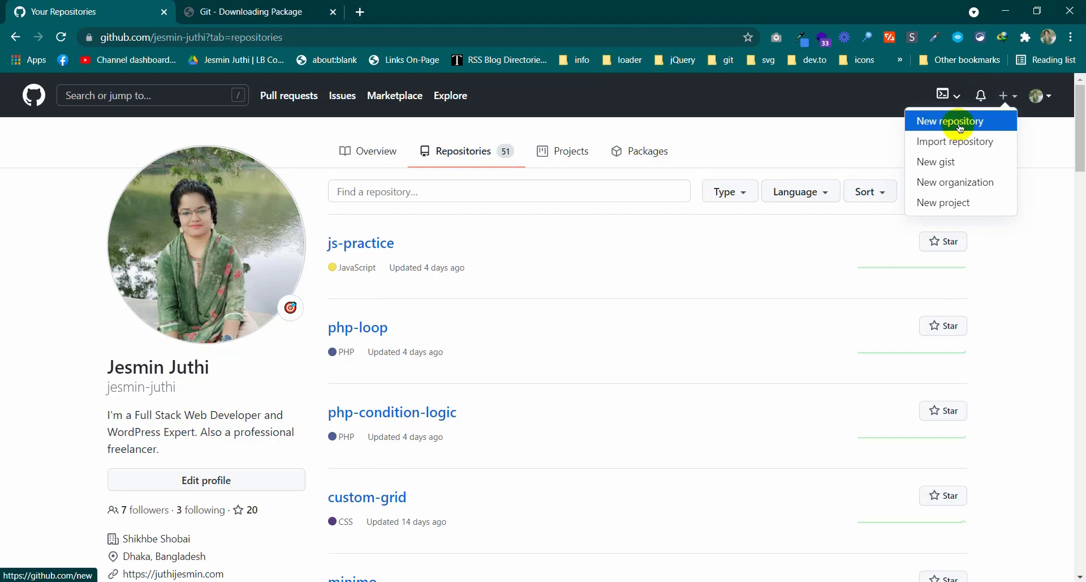
{"action": "left_click", "coordinate": [1056, 453]}
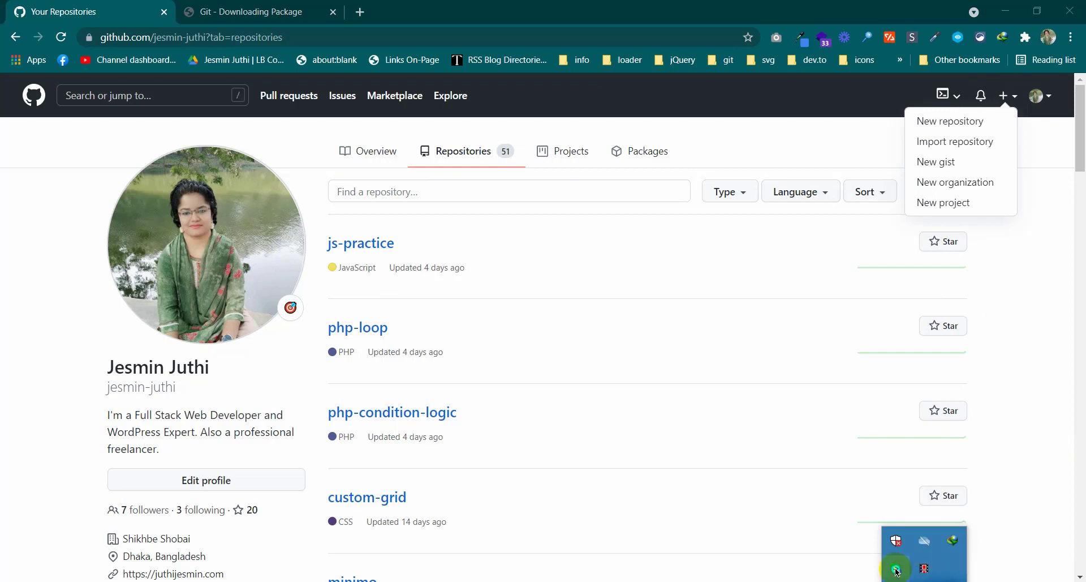
{"action": "right_click", "coordinate": [890, 552]}
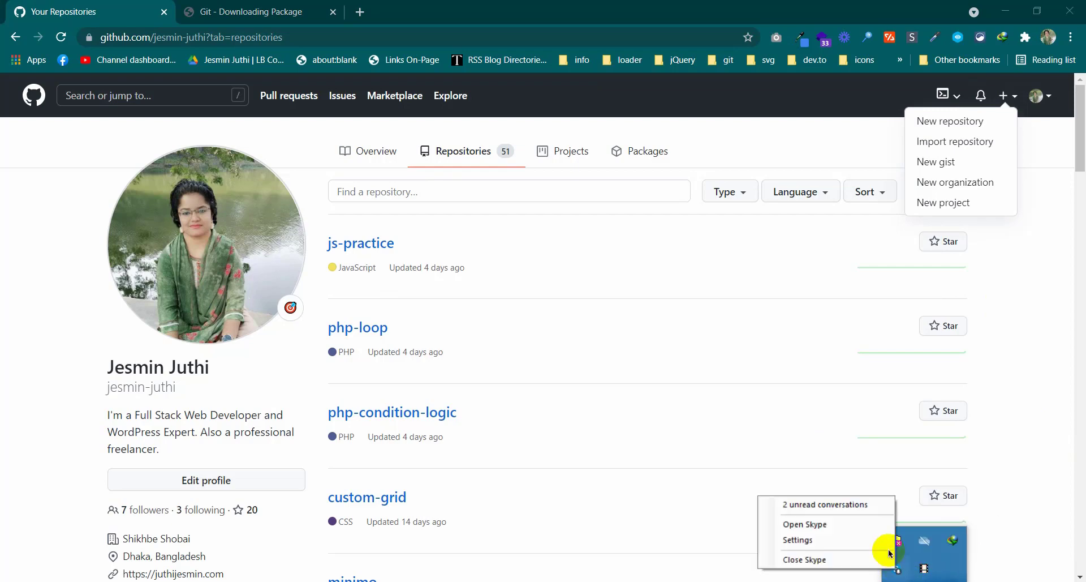
{"action": "left_click", "coordinate": [826, 560]}
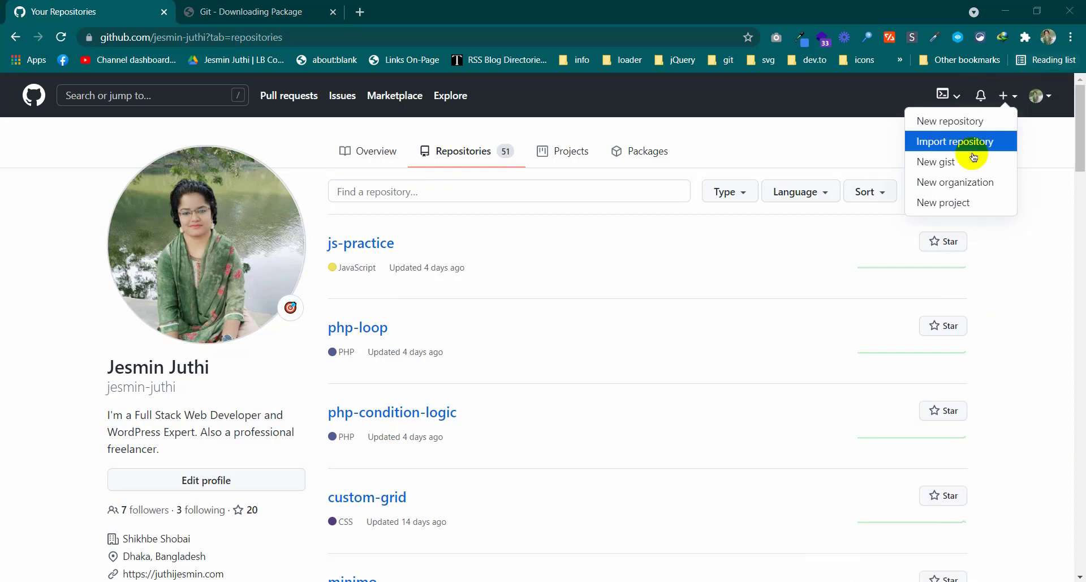
{"action": "left_click", "coordinate": [939, 130]}
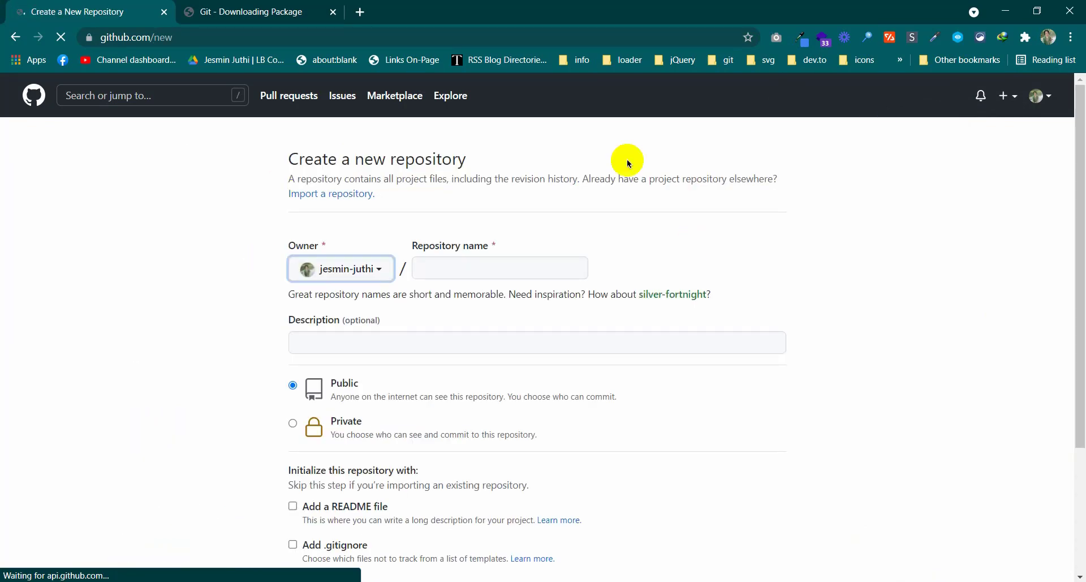
Open GitHub's home page in a new tab and go to your profile's Repositories list
{"action": "left_click_drag", "start_coordinate": [410, 246], "coordinate": [487, 246]}
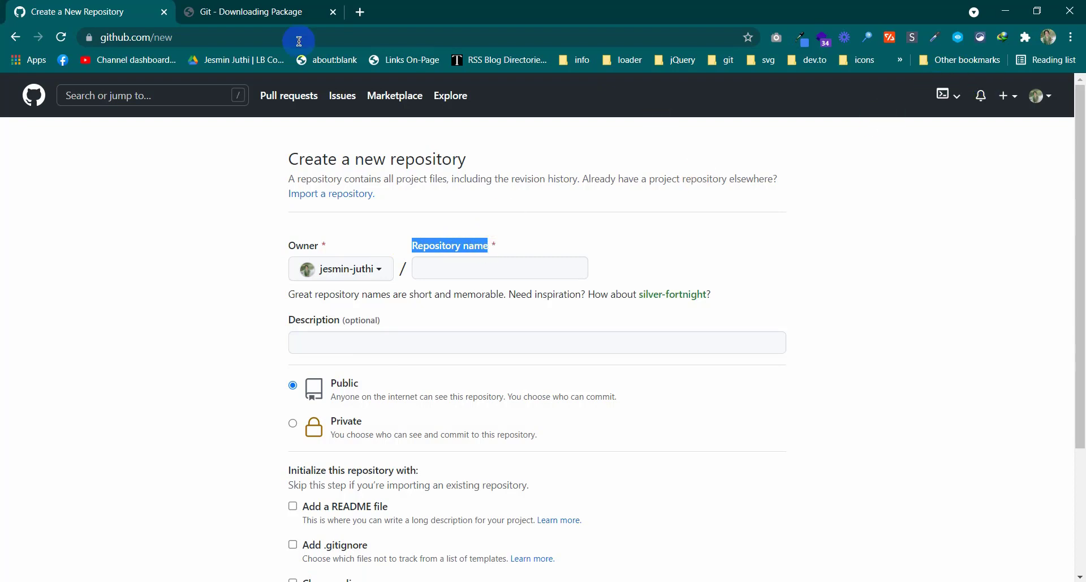
{"action": "middle_click", "coordinate": [40, 109]}
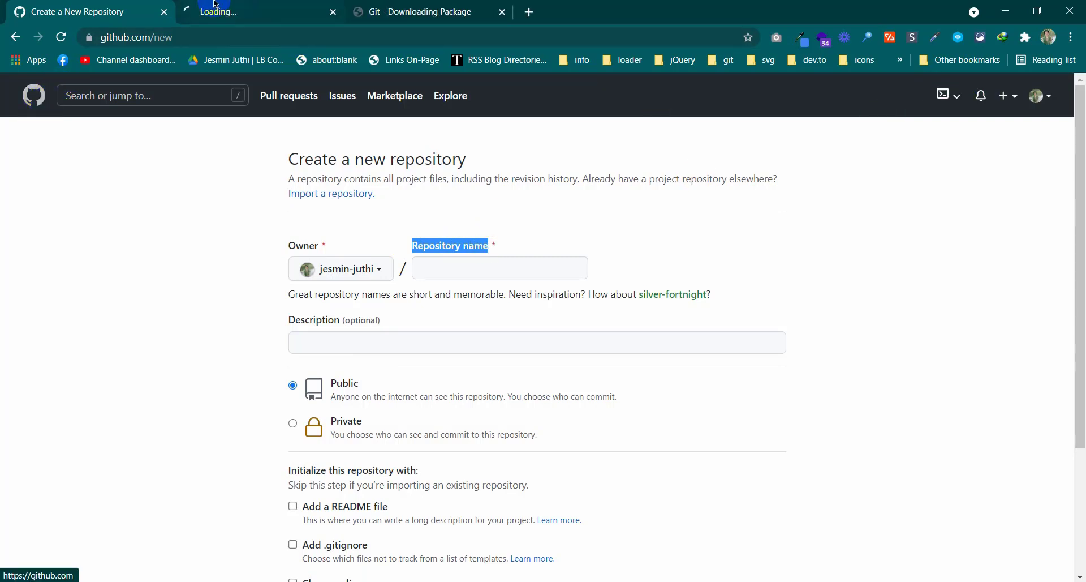
{"action": "left_click", "coordinate": [225, 5]}
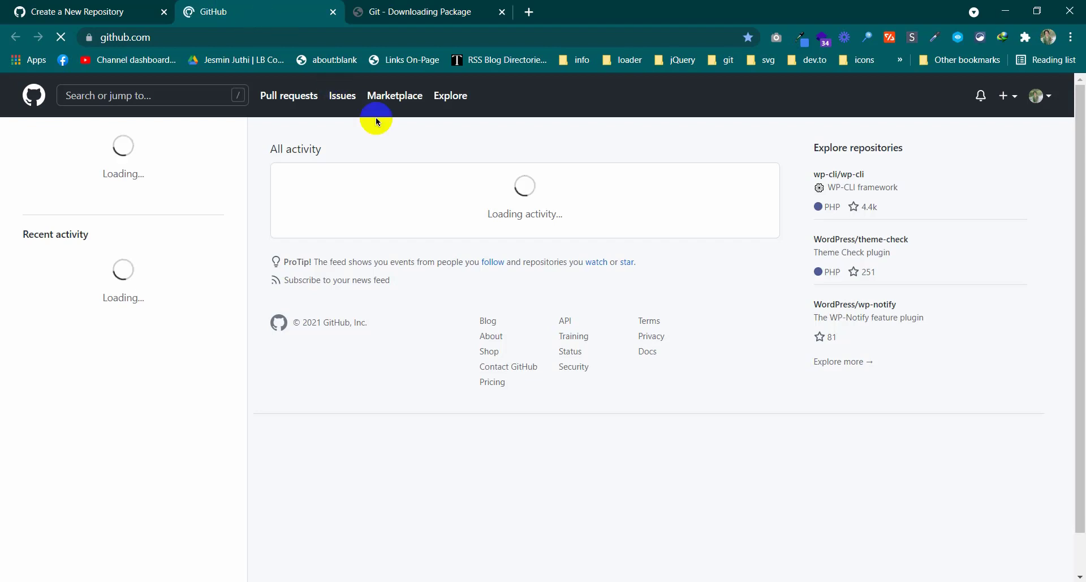
{"action": "left_click", "coordinate": [1036, 96]}
{"action": "left_click", "coordinate": [976, 132]}
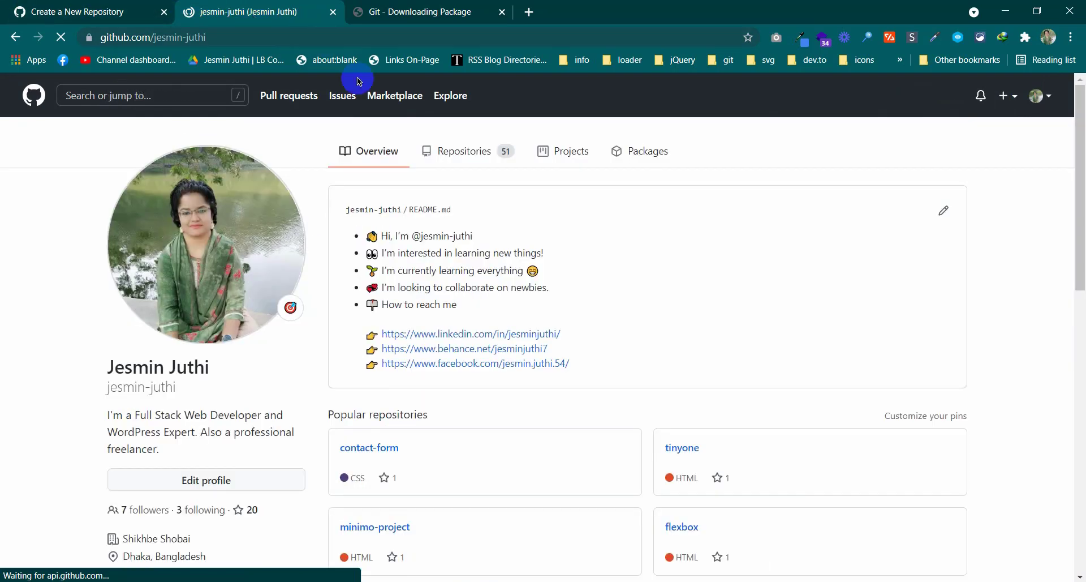
{"action": "left_click", "coordinate": [484, 150]}
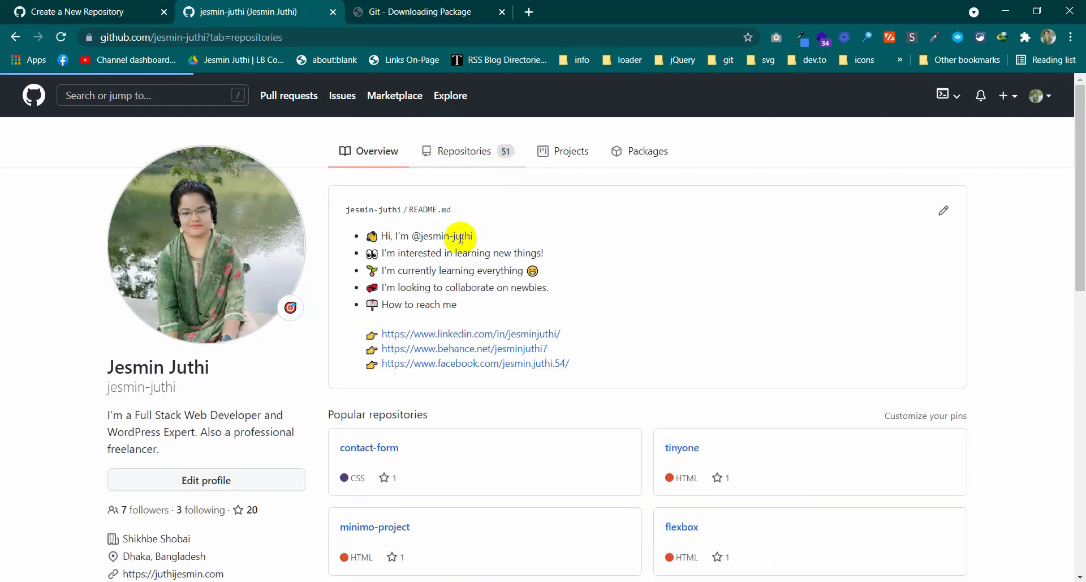
Look over the js-practice, php-loop and php-condition-logic repositories, then bring the projects folder forward
{"action": "left_click", "coordinate": [461, 239]}
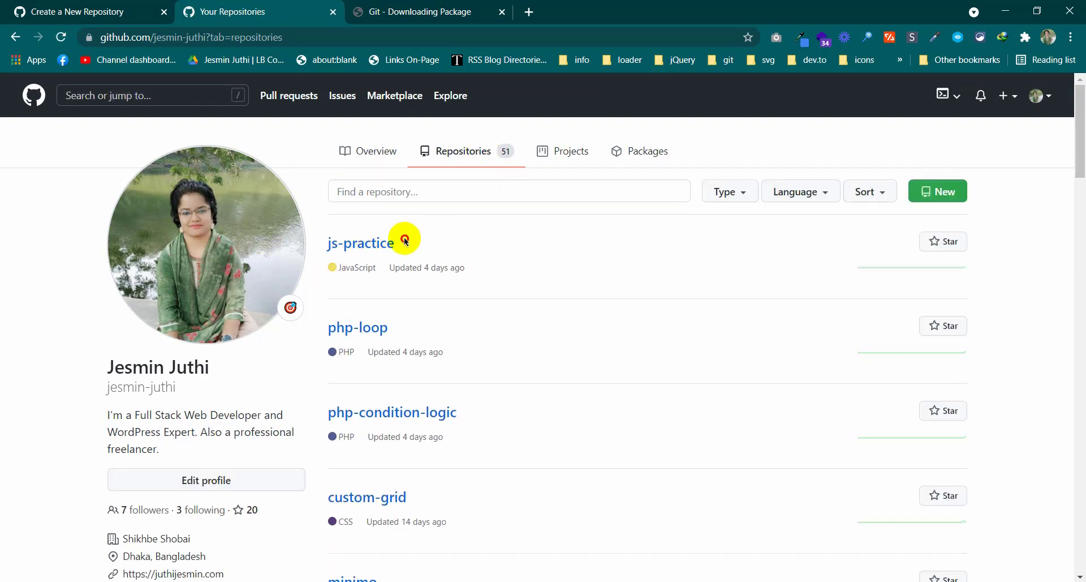
{"action": "left_click_drag", "start_coordinate": [405, 240], "coordinate": [322, 242]}
{"action": "left_click_drag", "start_coordinate": [433, 322], "coordinate": [310, 327]}
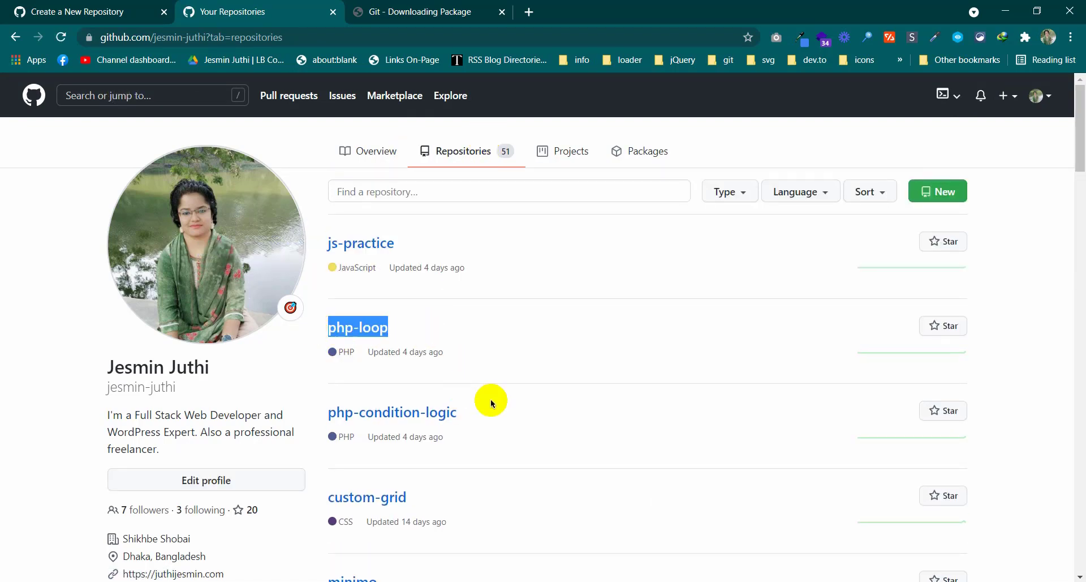
{"action": "left_click_drag", "start_coordinate": [492, 397], "coordinate": [463, 383]}
{"action": "left_click", "coordinate": [559, 361]}
{"action": "scroll", "coordinate": [559, 361], "scroll_direction": "down", "scroll_amount": 4}
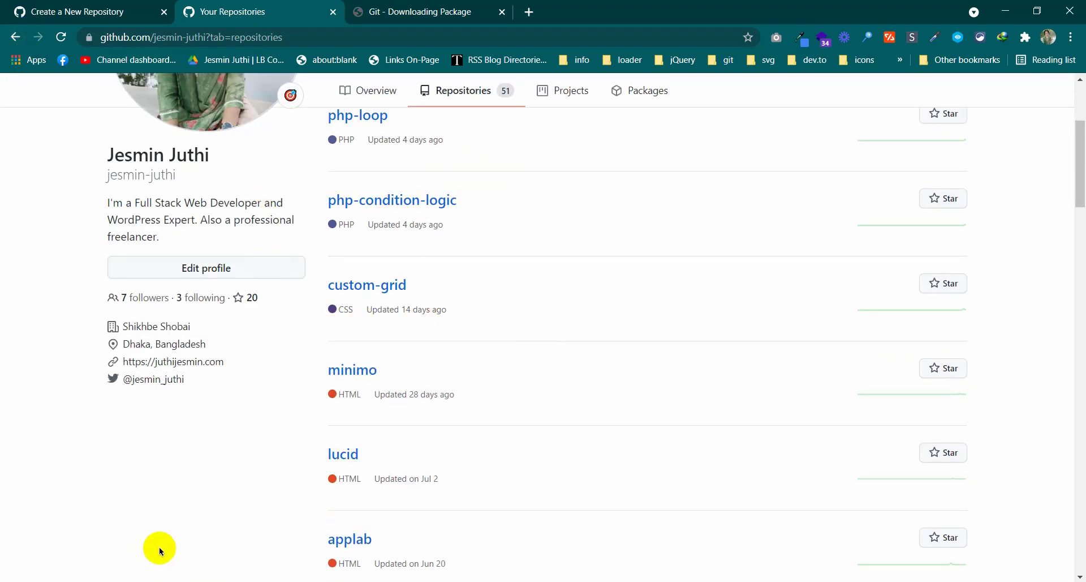
{"action": "left_click", "coordinate": [155, 581]}
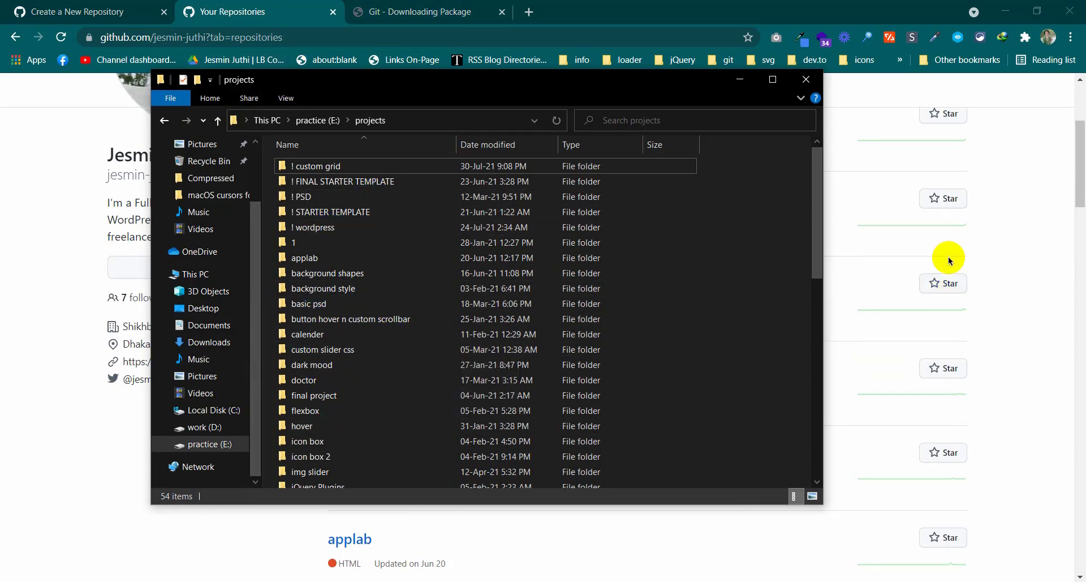
Open the ! FINAL STARTER TEMPLATE folder, preview index.html in the browser, and close the preview
{"action": "left_click_drag", "start_coordinate": [601, 80], "coordinate": [713, 179]}
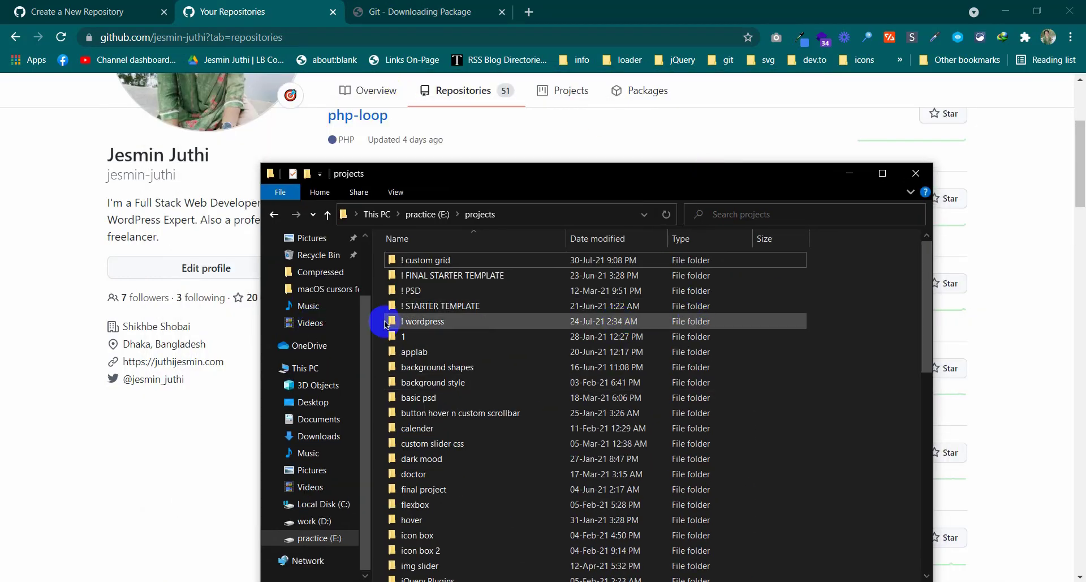
{"action": "double_click", "coordinate": [411, 277]}
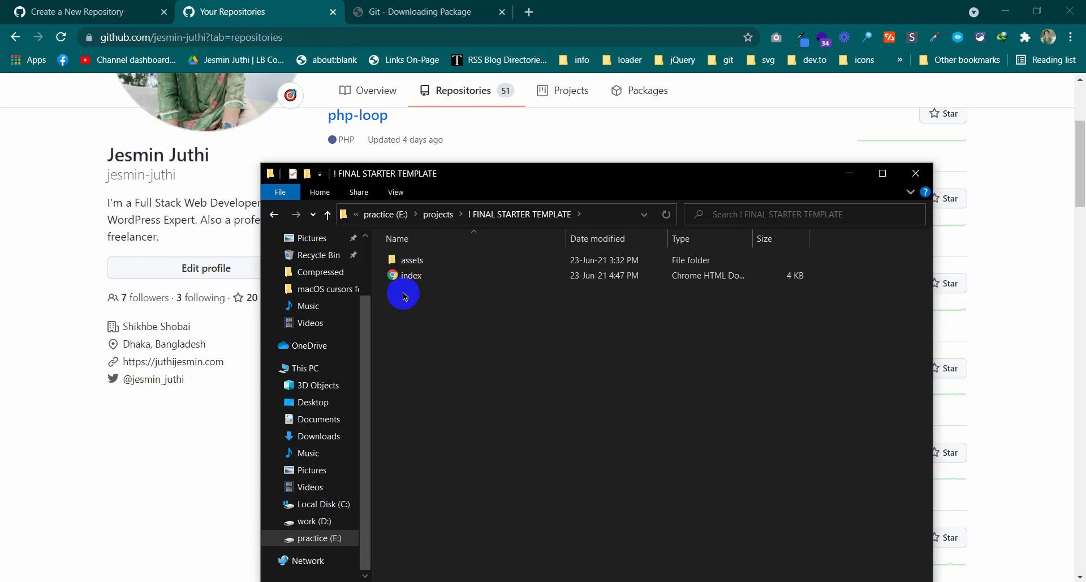
{"action": "double_click", "coordinate": [415, 277]}
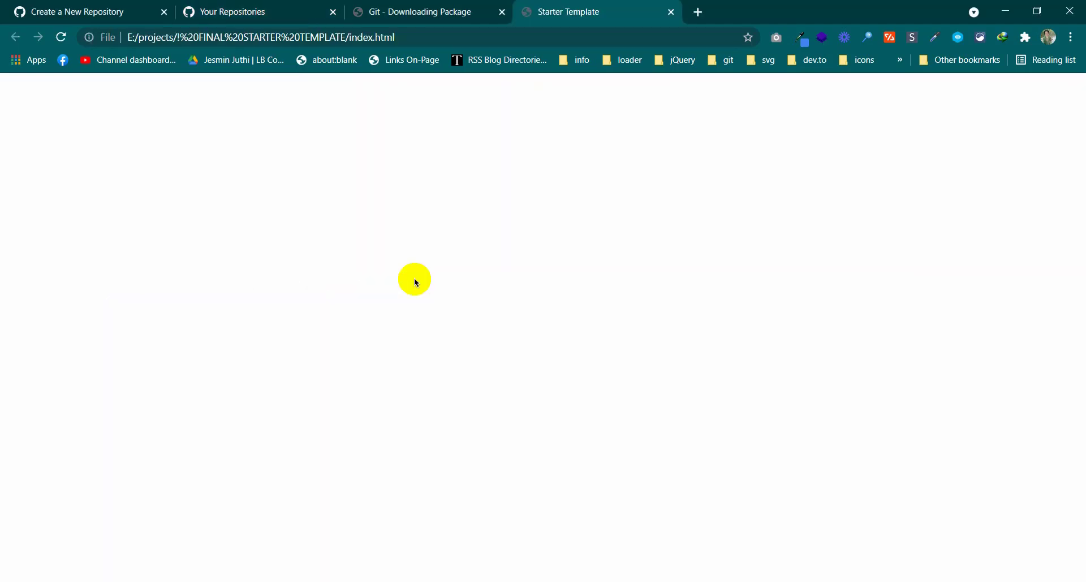
{"action": "middle_click", "coordinate": [610, 5]}
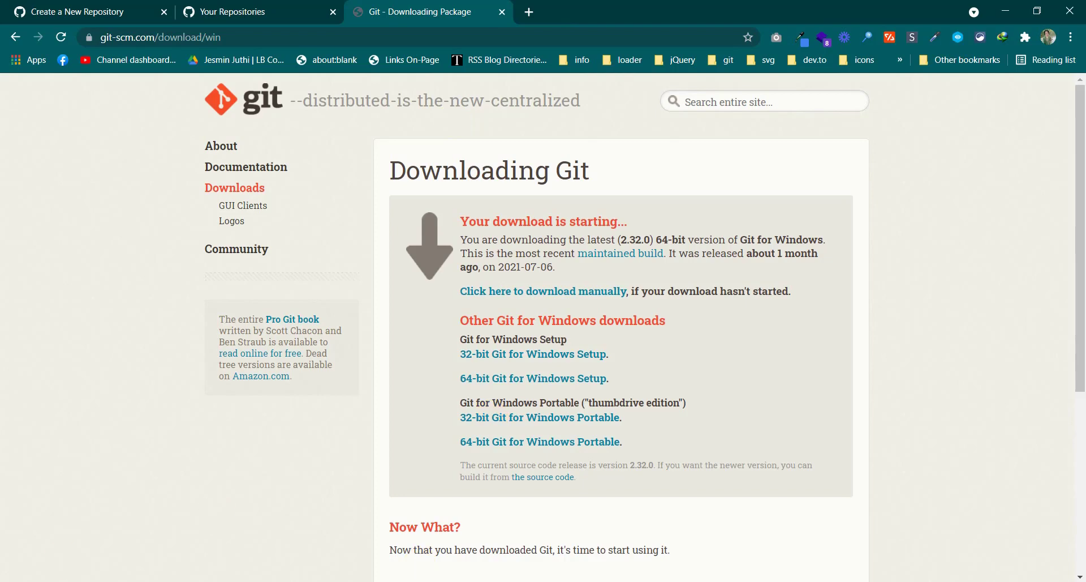
{"action": "key", "text": "alt+Tab"}
Reopen index.html, view its HTML page source, then close both the source and page tabs
{"action": "double_click", "coordinate": [415, 279]}
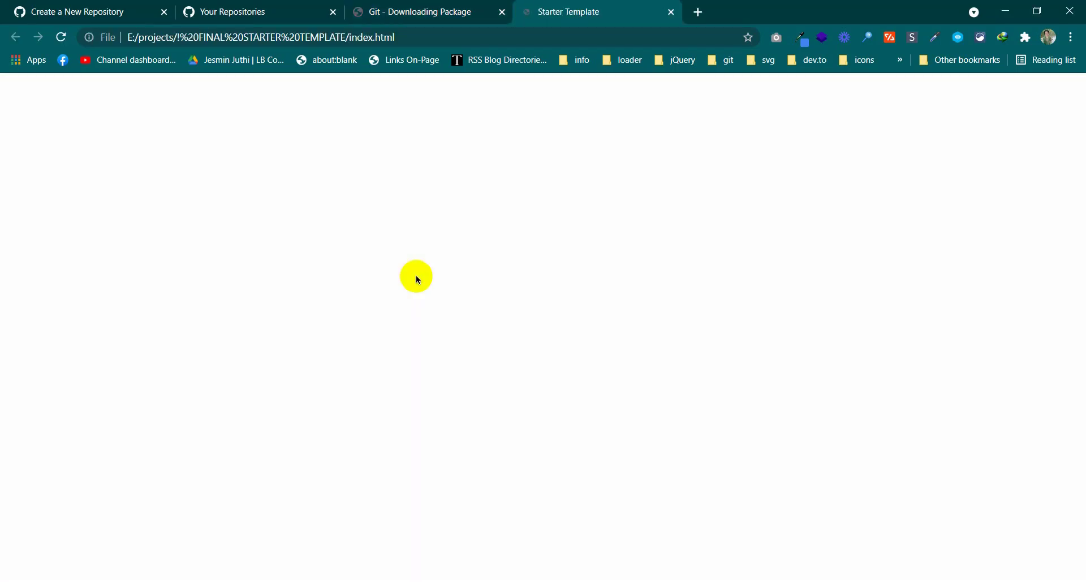
{"action": "right_click", "coordinate": [440, 233]}
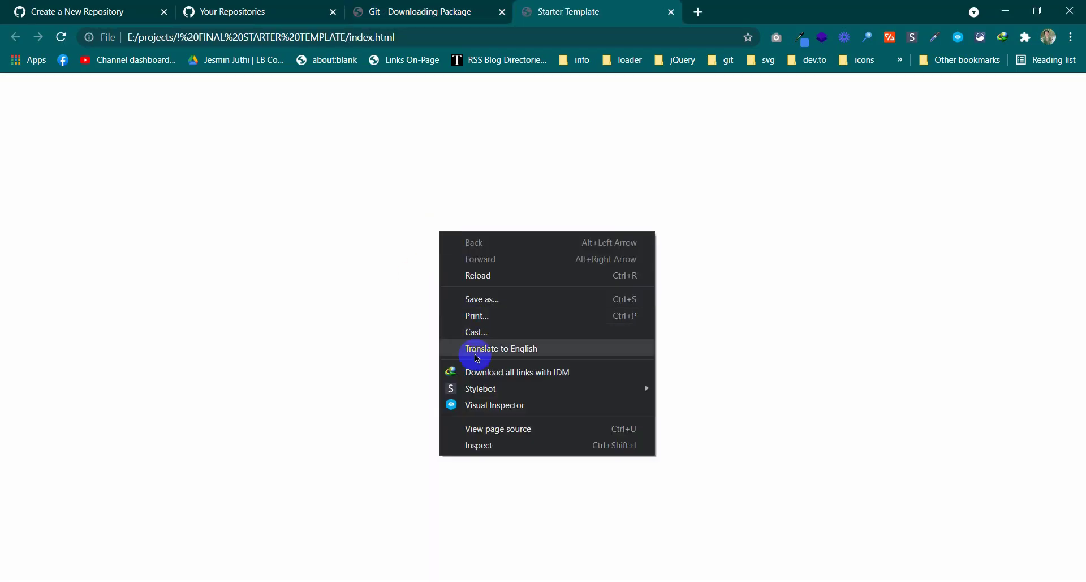
{"action": "left_click", "coordinate": [485, 428]}
{"action": "scroll", "coordinate": [188, 425], "scroll_direction": "down", "scroll_amount": 3}
{"action": "scroll", "coordinate": [188, 425], "scroll_direction": "down", "scroll_amount": 10}
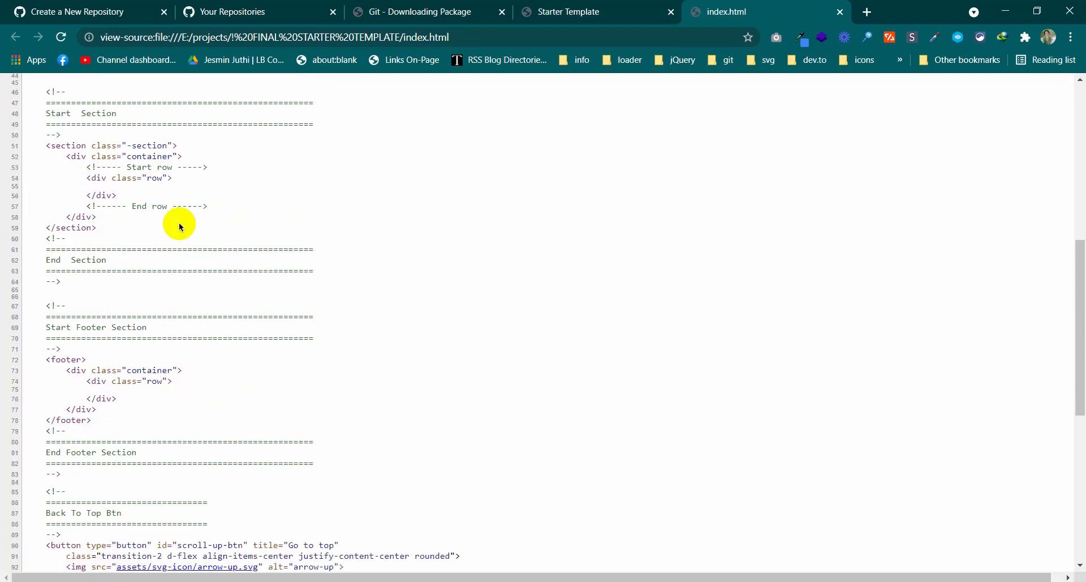
{"action": "middle_click", "coordinate": [747, 3]}
{"action": "middle_click", "coordinate": [559, 8]}
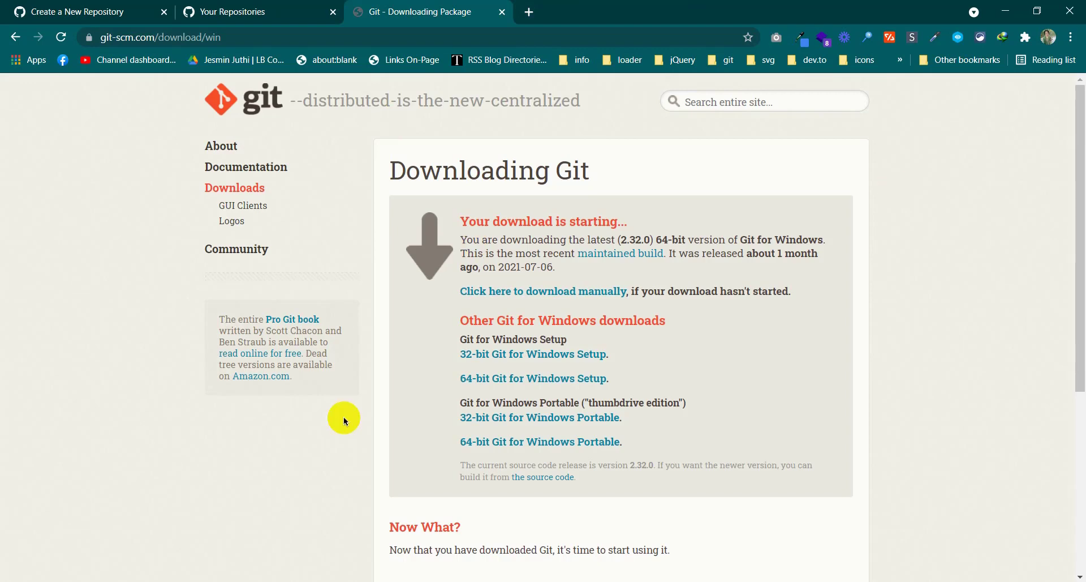
{"action": "left_click", "coordinate": [403, 19]}
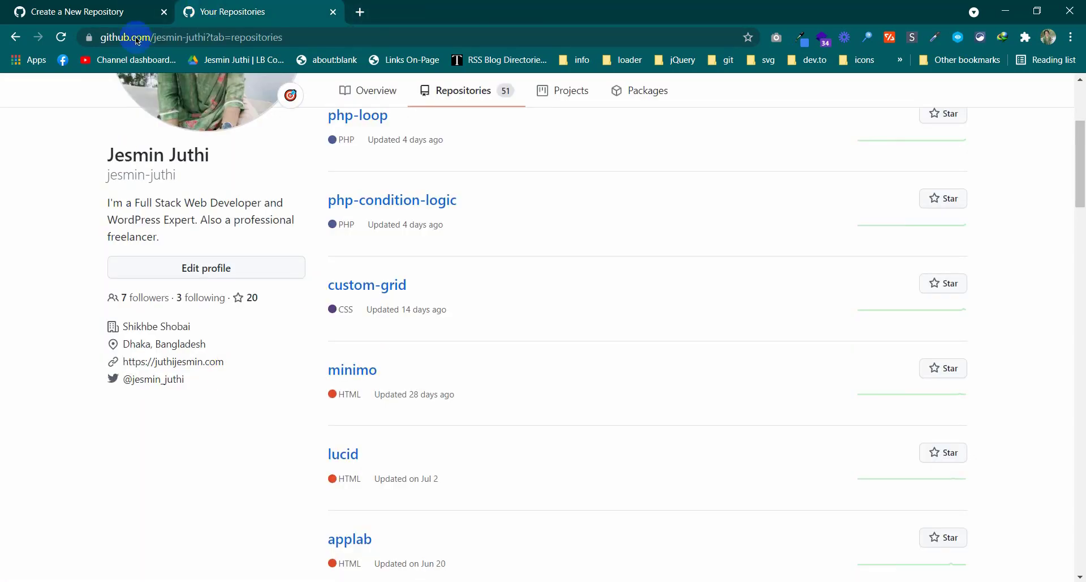
Name the new repository 'startup', keep it Public, and create it
{"action": "left_click", "coordinate": [95, 4]}
{"action": "left_click", "coordinate": [479, 270]}
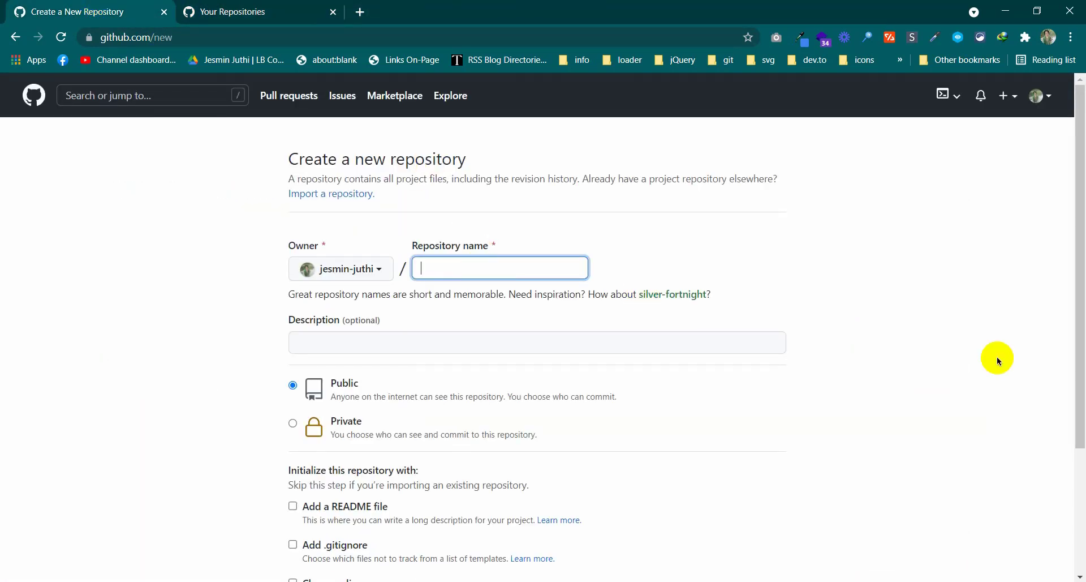
{"action": "type", "text": "start"}
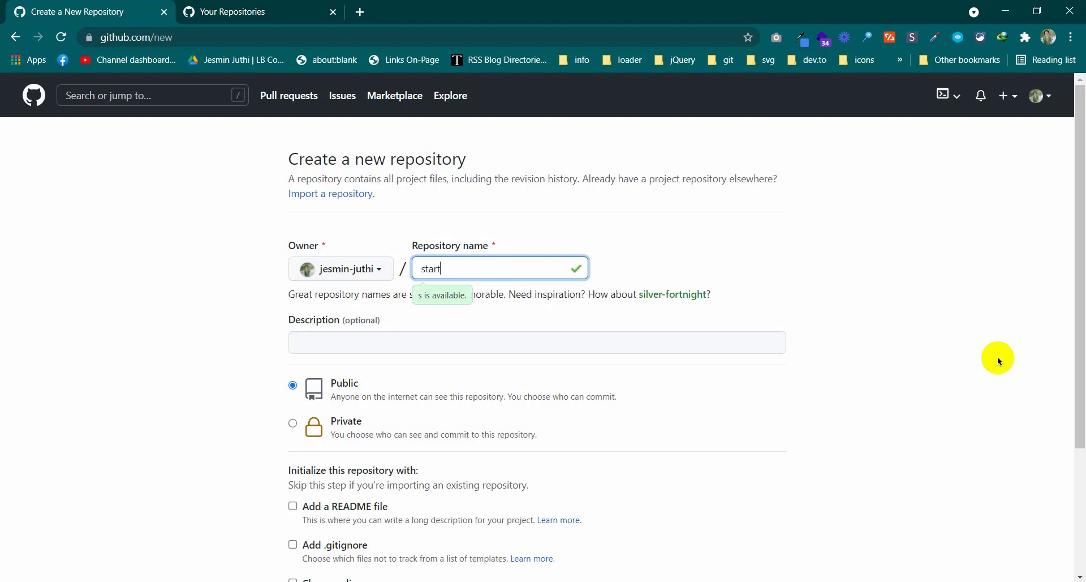
{"action": "type", "text": "up"}
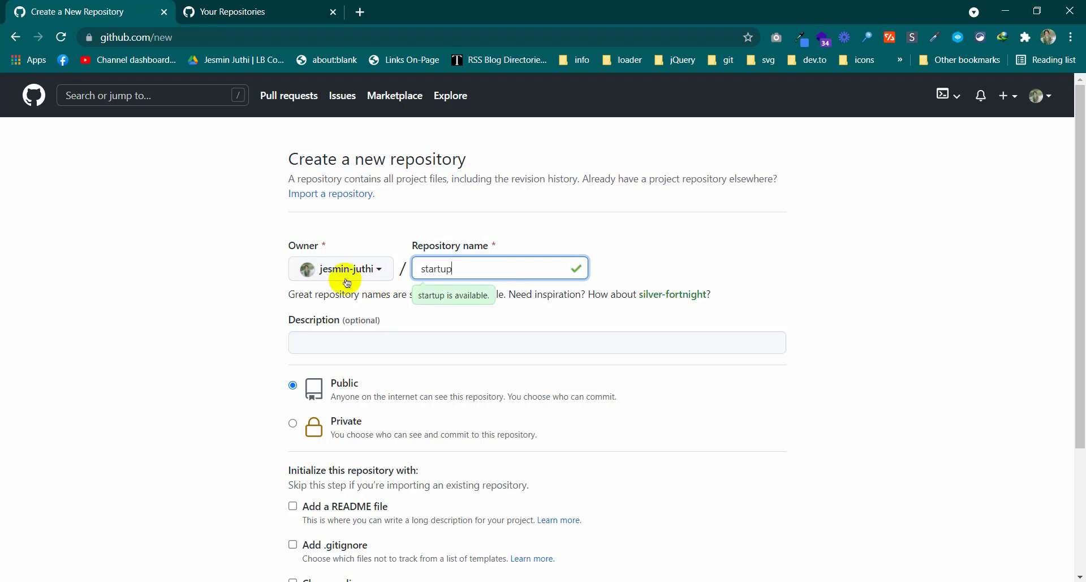
{"action": "scroll", "coordinate": [291, 528], "scroll_direction": "down", "scroll_amount": 3}
{"action": "scroll", "coordinate": [247, 265], "scroll_direction": "up", "scroll_amount": 3}
{"action": "scroll", "coordinate": [250, 278], "scroll_direction": "down", "scroll_amount": 3}
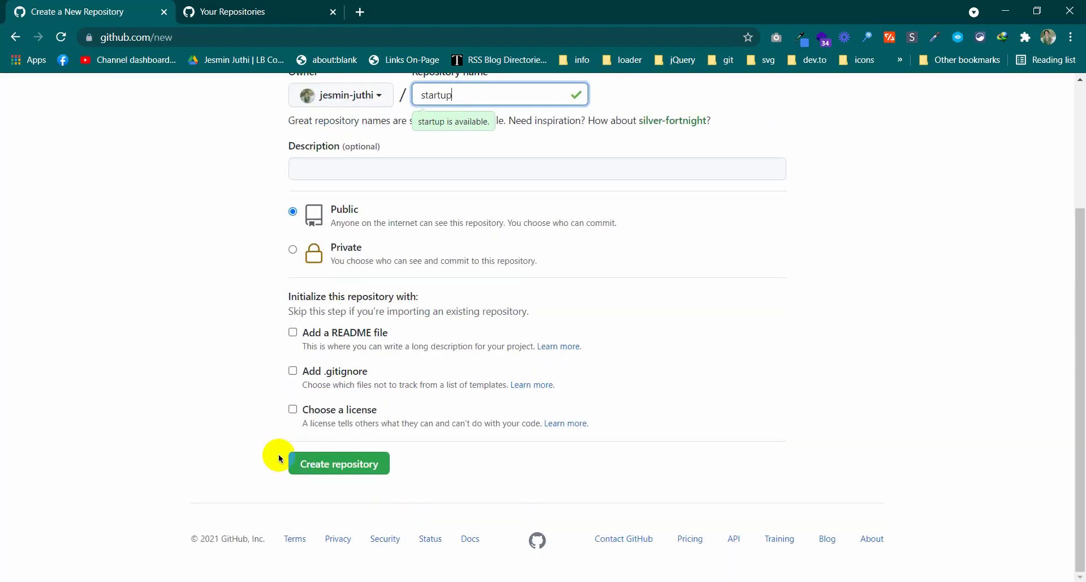
{"action": "left_click", "coordinate": [332, 472]}
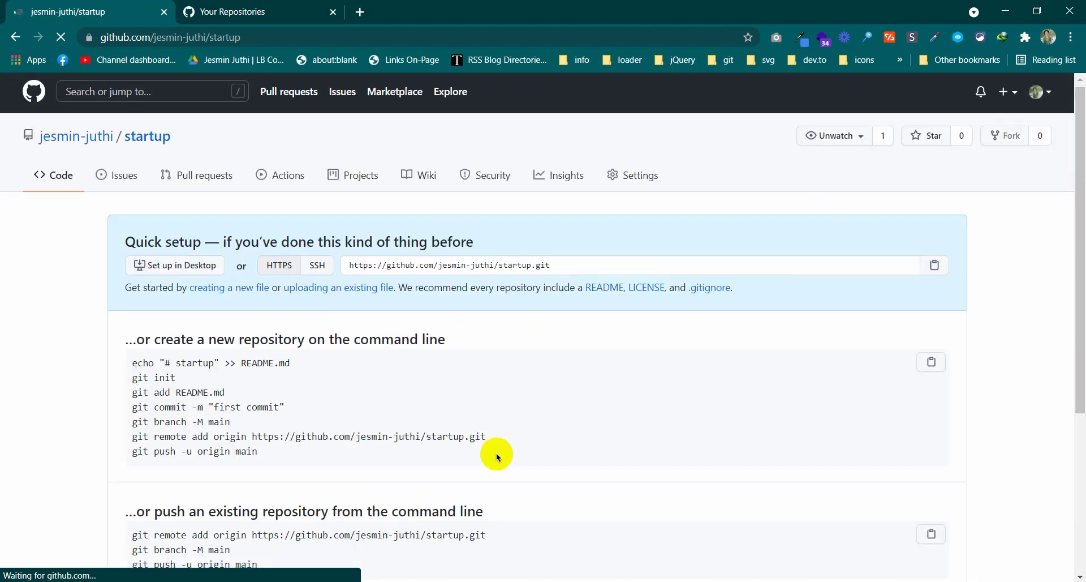
Select the seven command-line setup commands on the startup page, then switch to the project folder
{"action": "scroll", "coordinate": [496, 453], "scroll_direction": "down", "scroll_amount": 3}
{"action": "left_click_drag", "start_coordinate": [128, 222], "coordinate": [310, 228]}
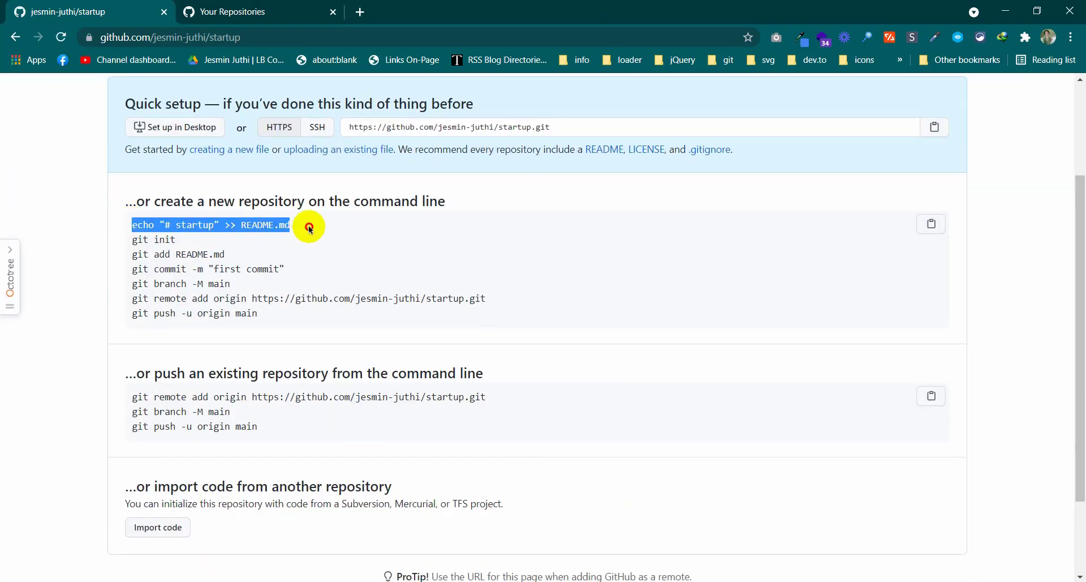
{"action": "left_click_drag", "start_coordinate": [297, 322], "coordinate": [266, 317]}
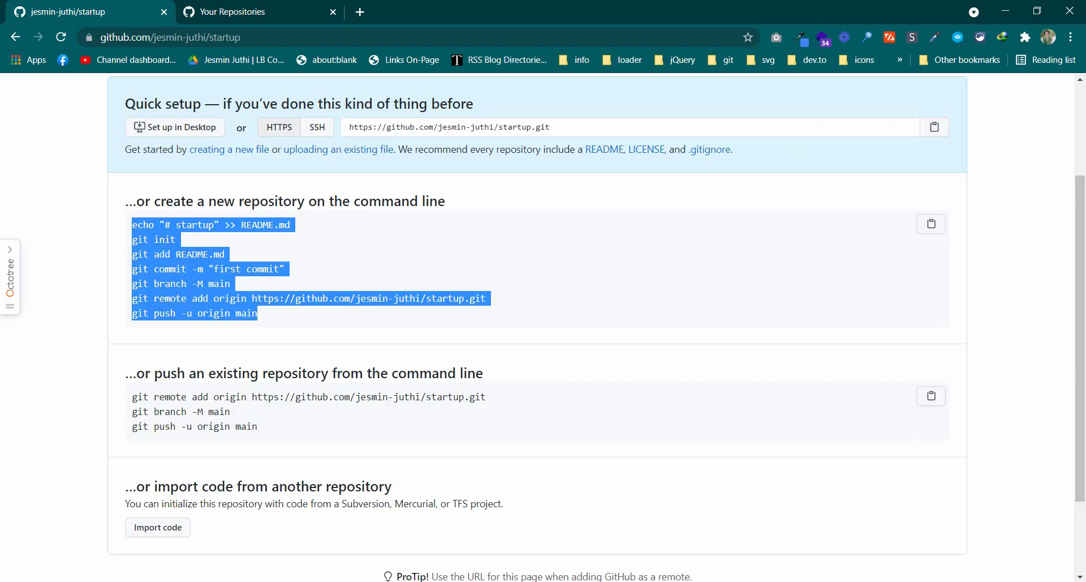
{"action": "key", "text": "alt+Tab"}
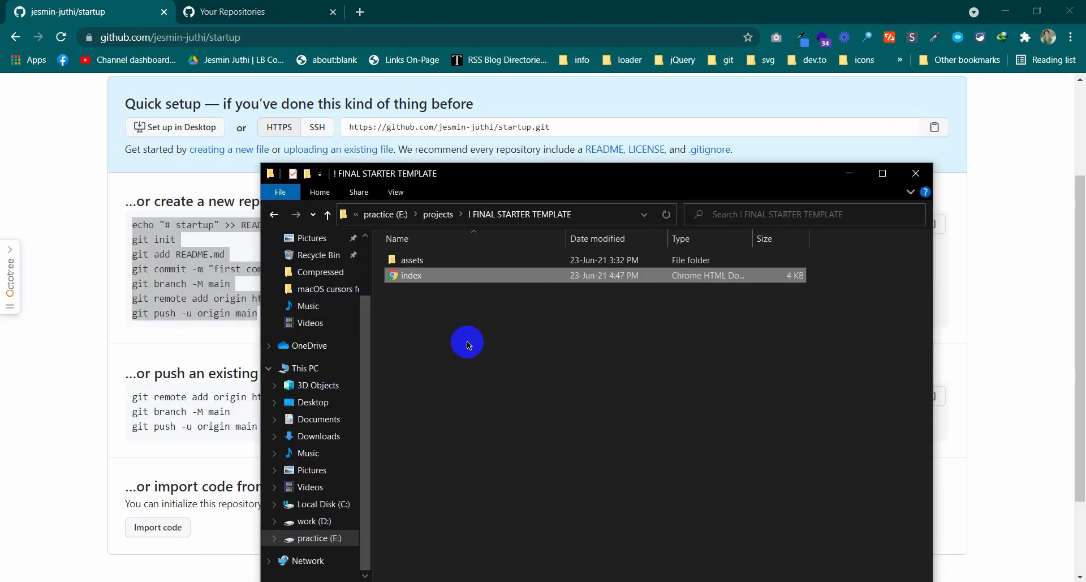
Launch Git Bash Here in the ! FINAL STARTER TEMPLATE folder and move the terminal over Explorer
{"action": "left_click", "coordinate": [468, 344]}
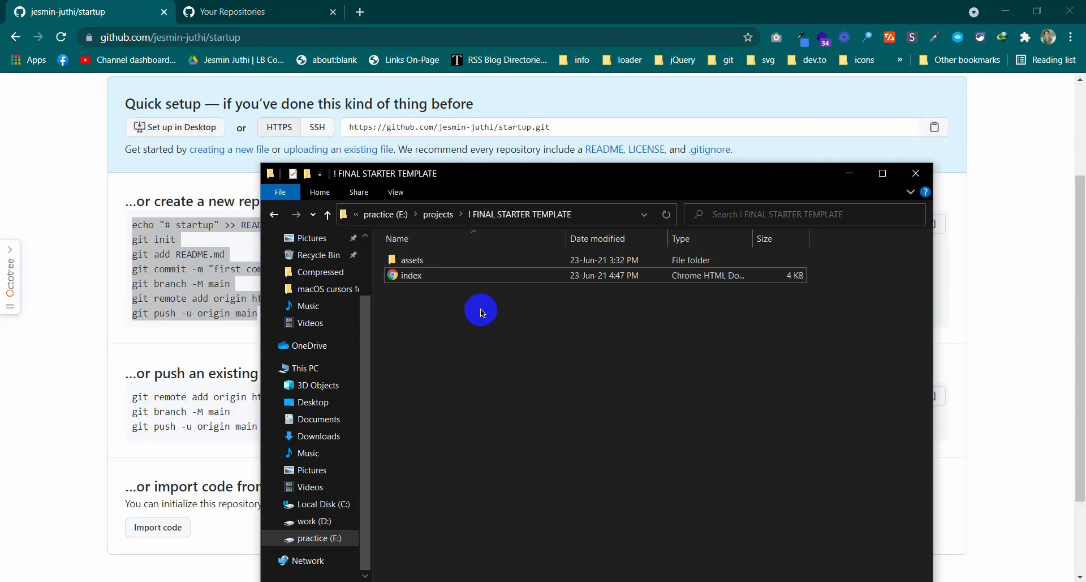
{"action": "right_click", "coordinate": [500, 338]}
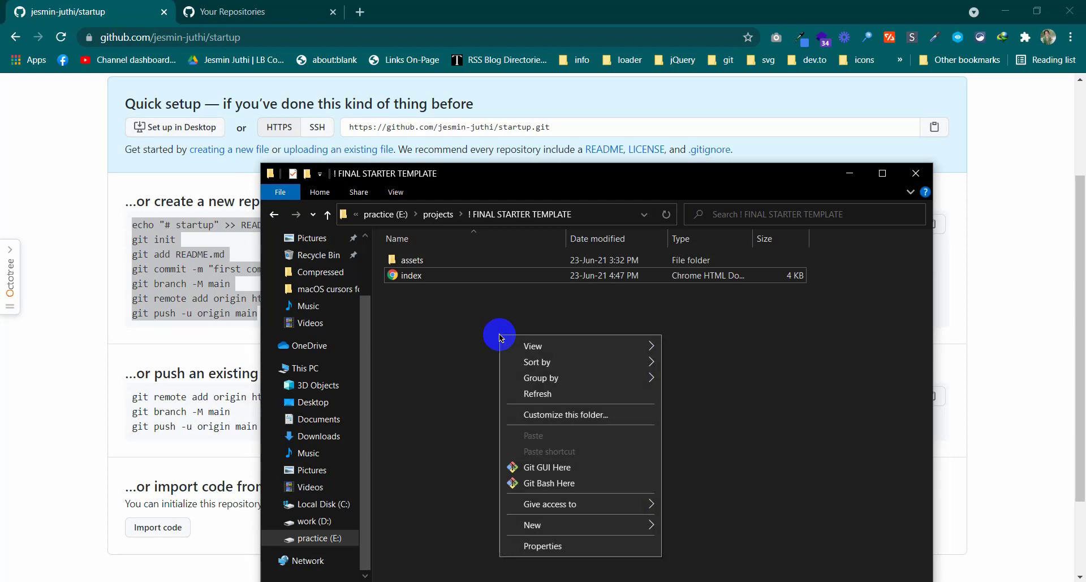
{"action": "left_click", "coordinate": [553, 484]}
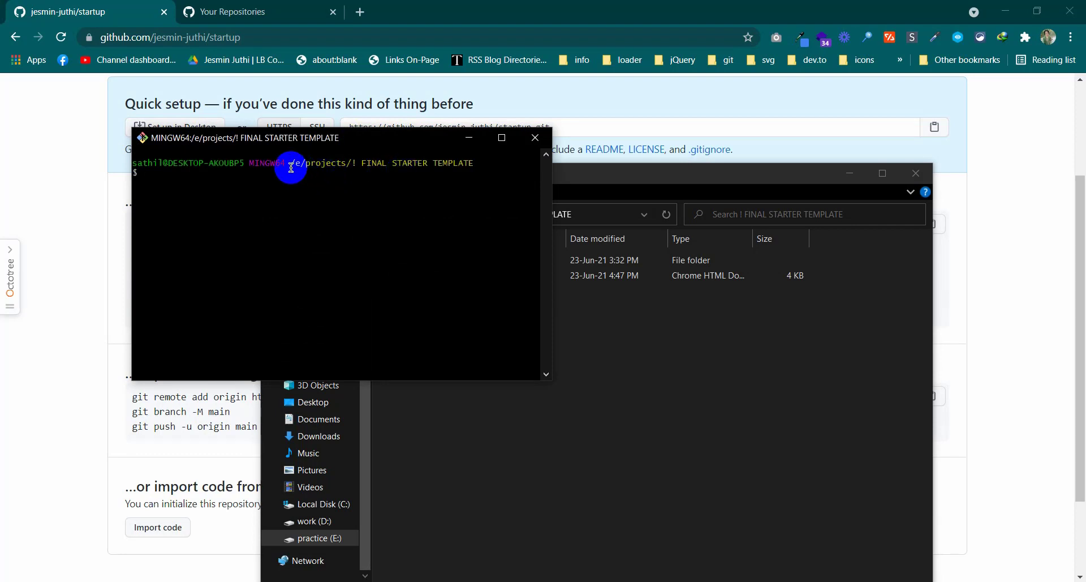
{"action": "left_click_drag", "start_coordinate": [294, 165], "coordinate": [304, 165]}
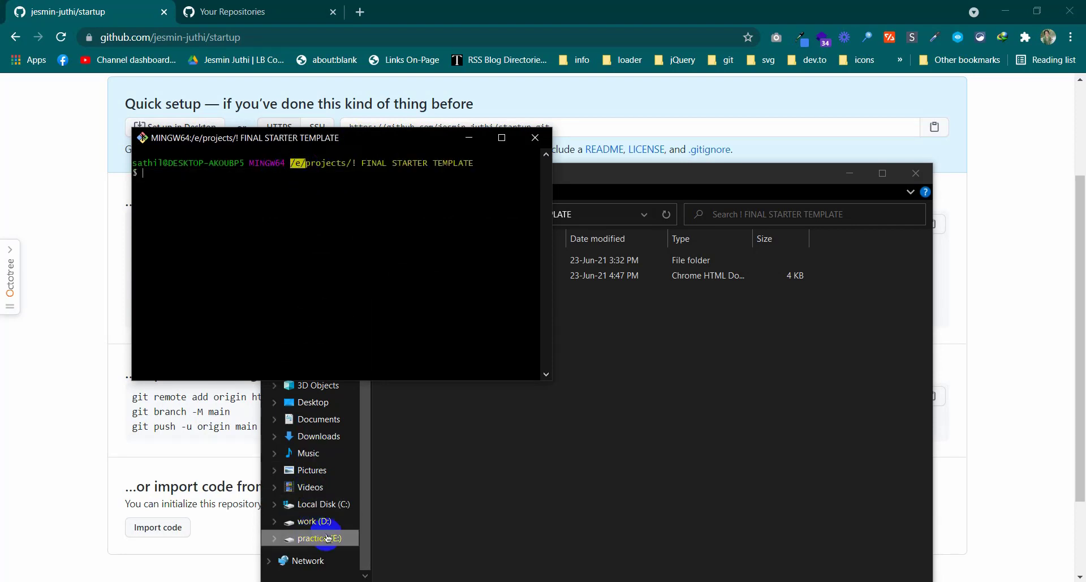
{"action": "left_click", "coordinate": [321, 168]}
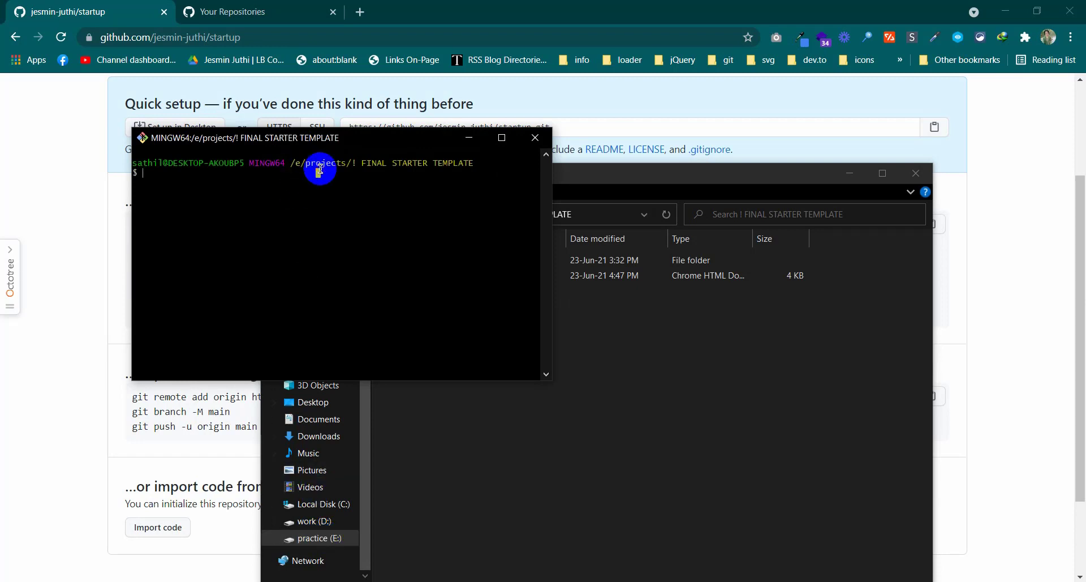
{"action": "double_click", "coordinate": [326, 163]}
{"action": "left_click", "coordinate": [354, 165]}
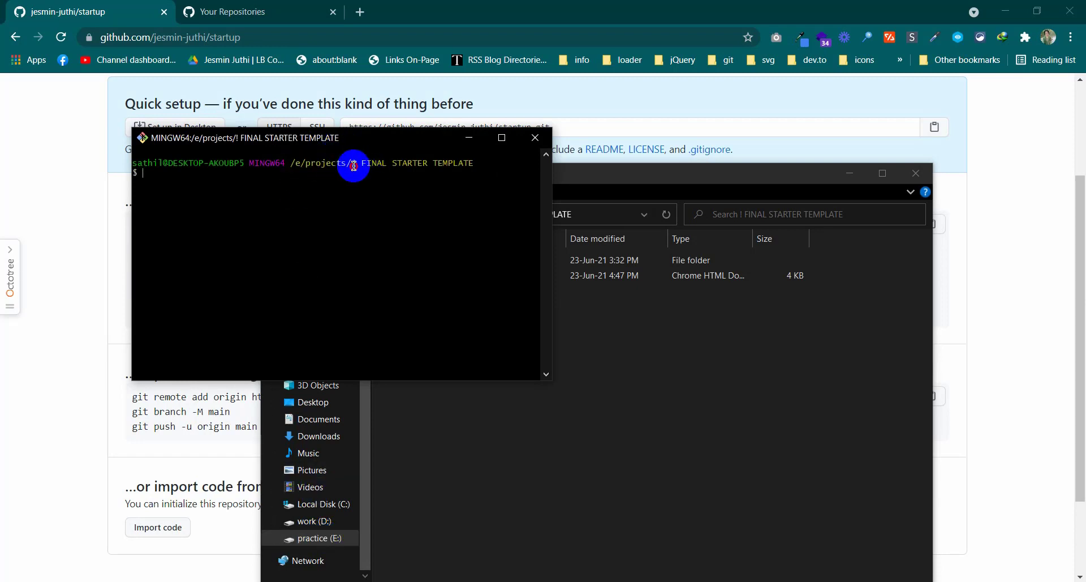
{"action": "left_click_drag", "start_coordinate": [358, 166], "coordinate": [482, 163]}
{"action": "left_click", "coordinate": [498, 182]}
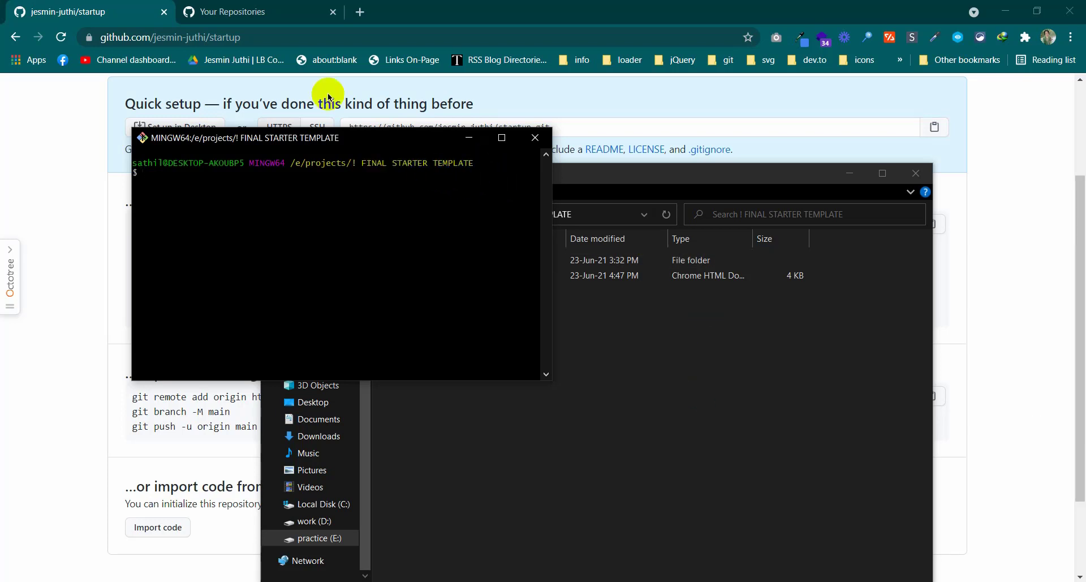
{"action": "left_click_drag", "start_coordinate": [381, 141], "coordinate": [614, 299]}
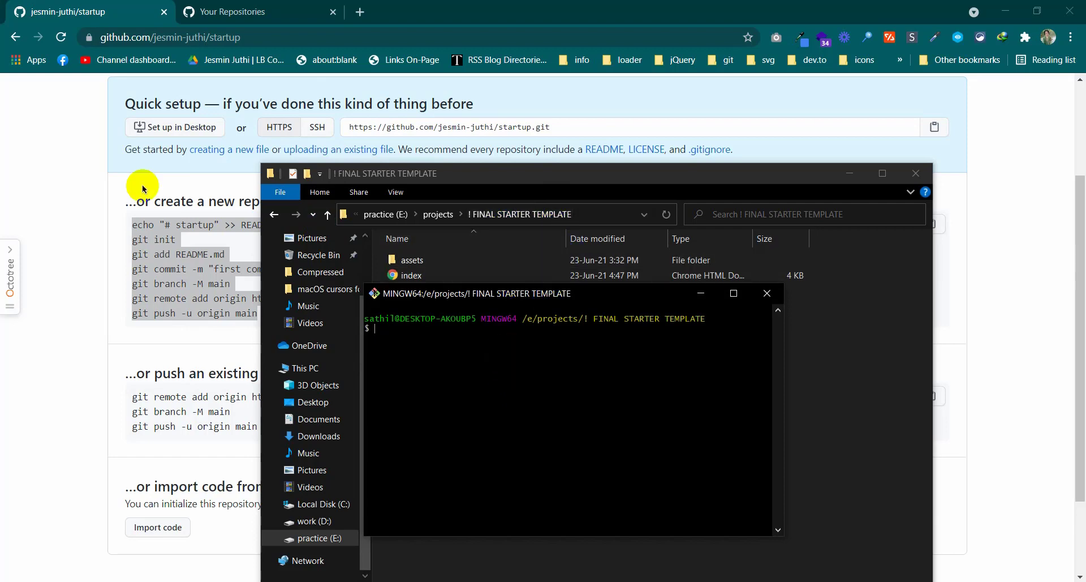
Copy the README.md echo command from GitHub and paste it into Git Bash to add a # startup heading
{"action": "left_click", "coordinate": [129, 231]}
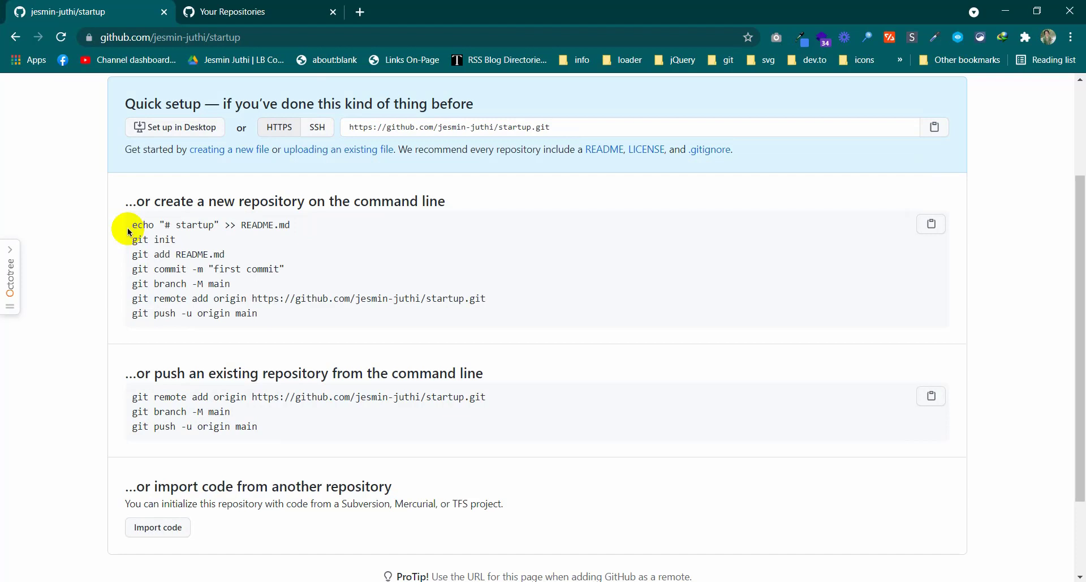
{"action": "left_click_drag", "start_coordinate": [292, 225], "coordinate": [134, 227]}
{"action": "key", "text": "ctrl+c"}
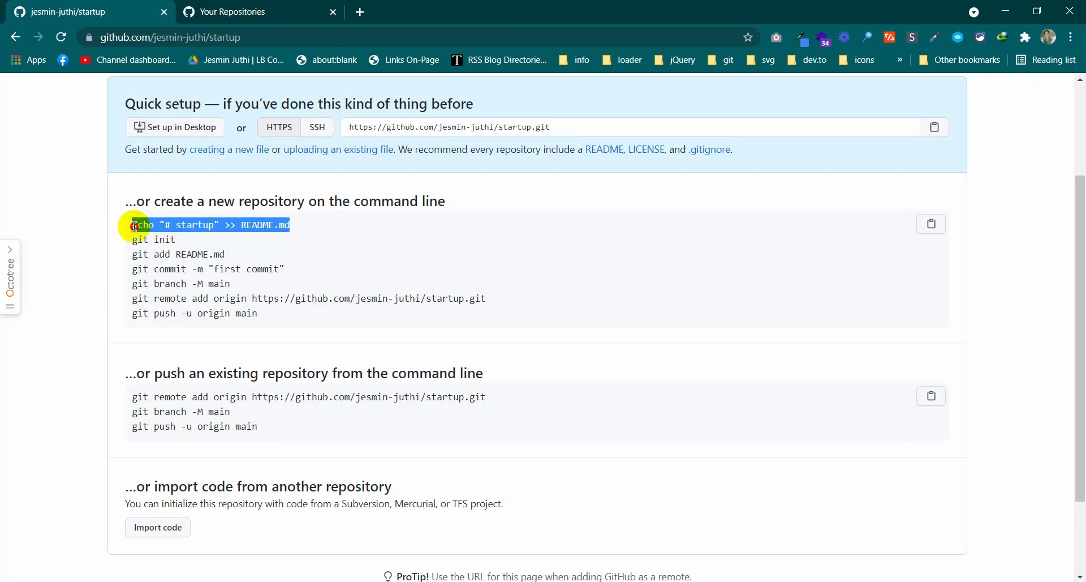
{"action": "key", "text": "alt+Tab"}
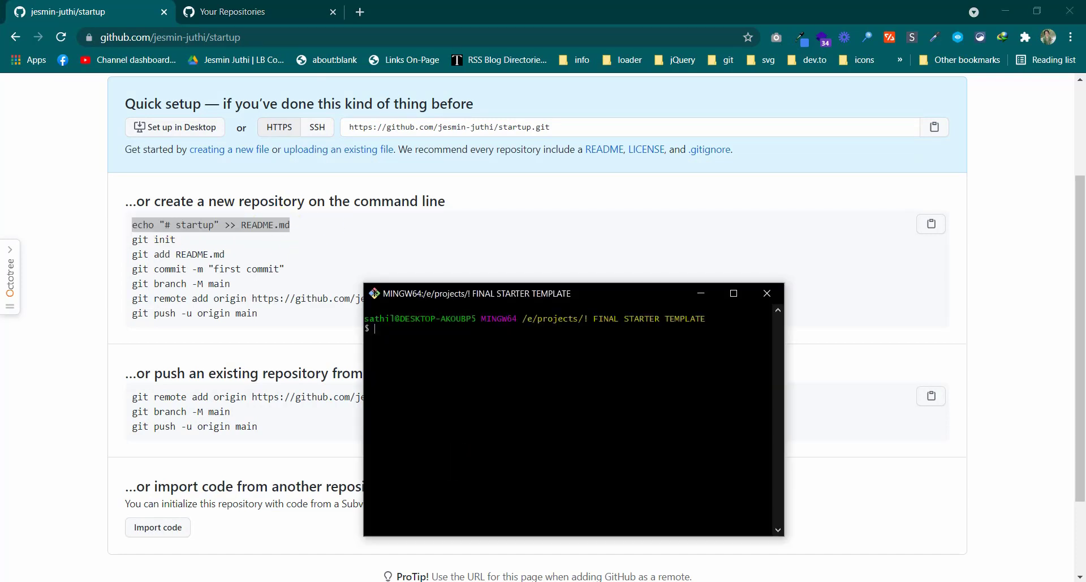
{"action": "left_click", "coordinate": [422, 341]}
{"action": "right_click", "coordinate": [422, 340]}
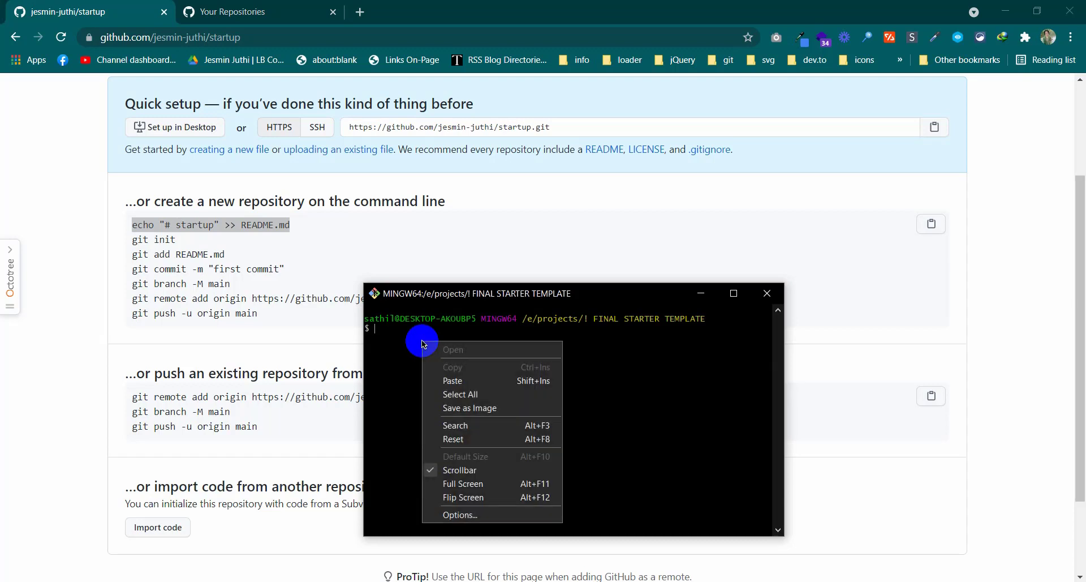
{"action": "left_click", "coordinate": [435, 383]}
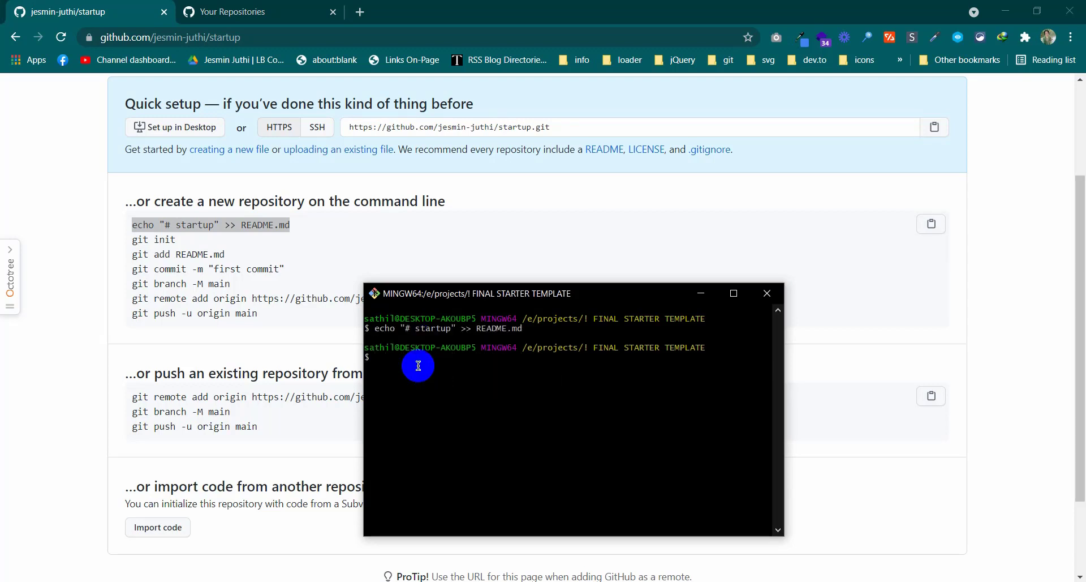
Copy git init from the setup page, paste it into Git Bash and run it
{"action": "left_click", "coordinate": [134, 240]}
{"action": "left_click_drag", "start_coordinate": [134, 241], "coordinate": [177, 239]}
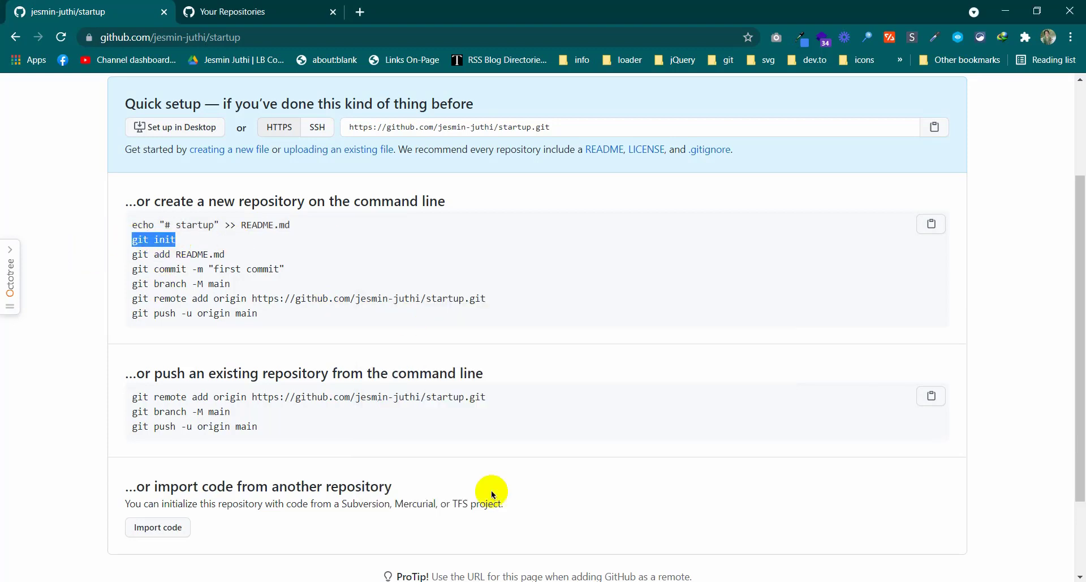
{"action": "key", "text": "alt+Tab"}
{"action": "right_click", "coordinate": [436, 360]}
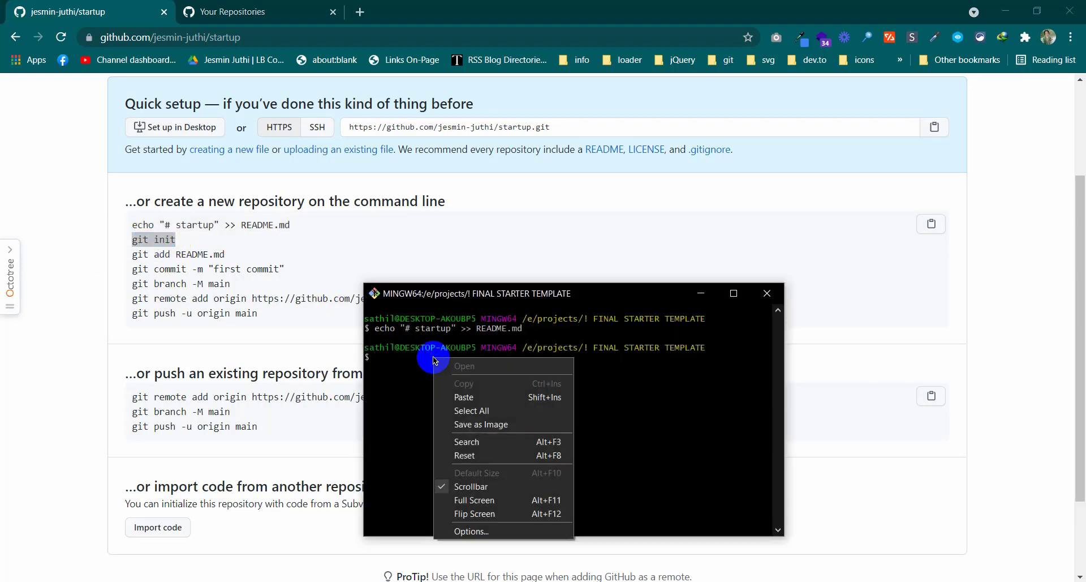
{"action": "left_click", "coordinate": [447, 390]}
{"action": "key", "text": "Return"}
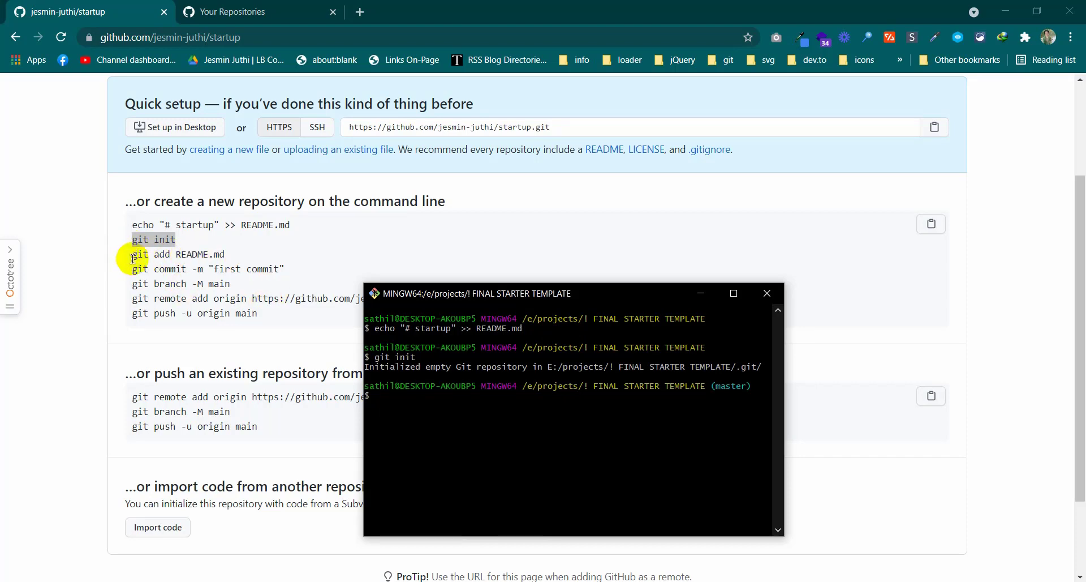
{"action": "left_click", "coordinate": [514, 417]}
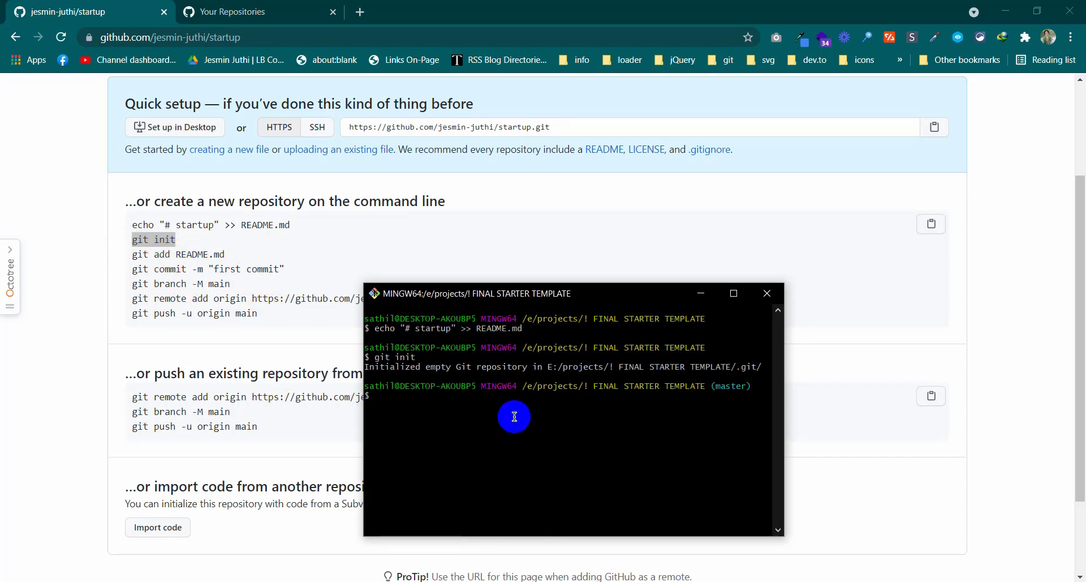
Find the new README.md beside assets and index in Explorer, then bring Git Bash forward and reposition it
{"action": "left_click", "coordinate": [532, 368]}
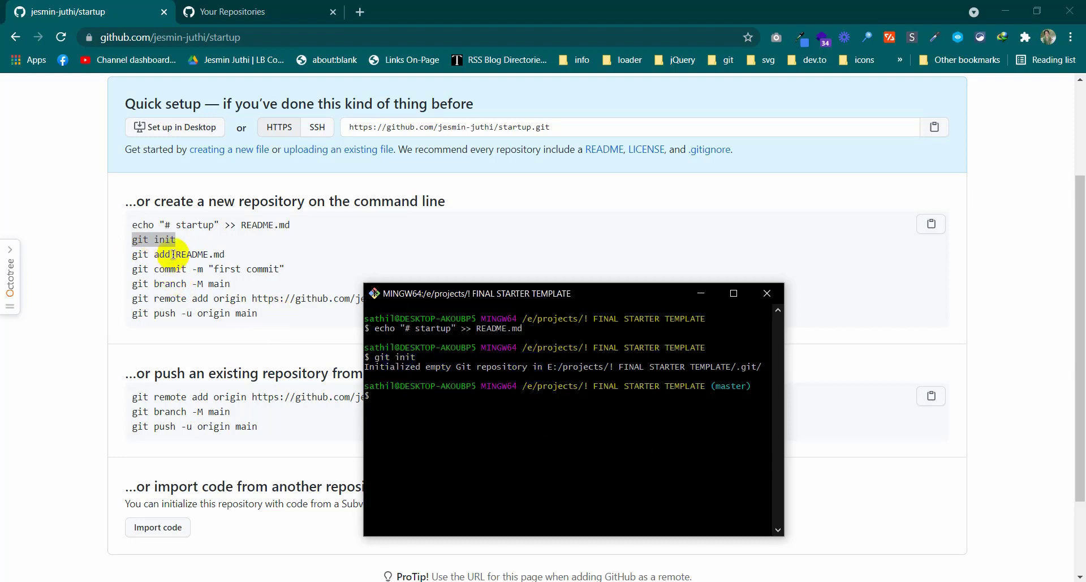
{"action": "left_click", "coordinate": [382, 426]}
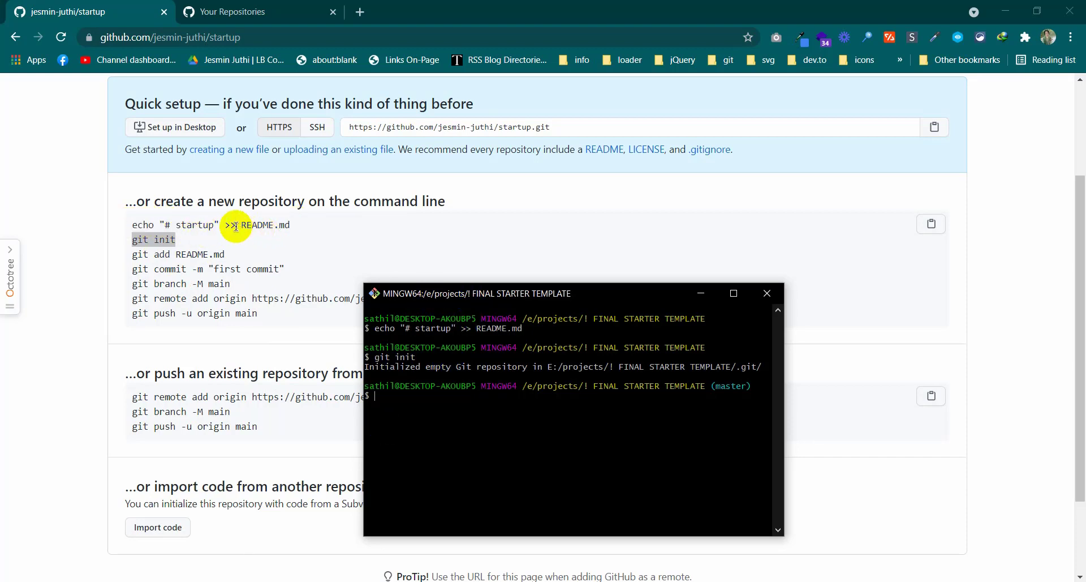
{"action": "left_click_drag", "start_coordinate": [236, 226], "coordinate": [298, 226]}
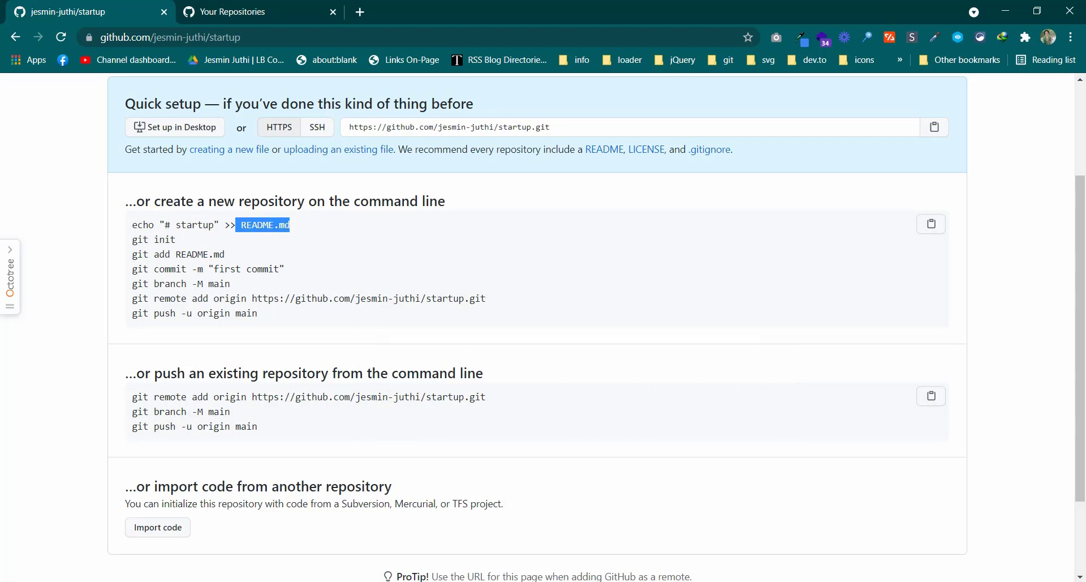
{"action": "key", "text": "alt+Tab"}
{"action": "left_click", "coordinate": [418, 291]}
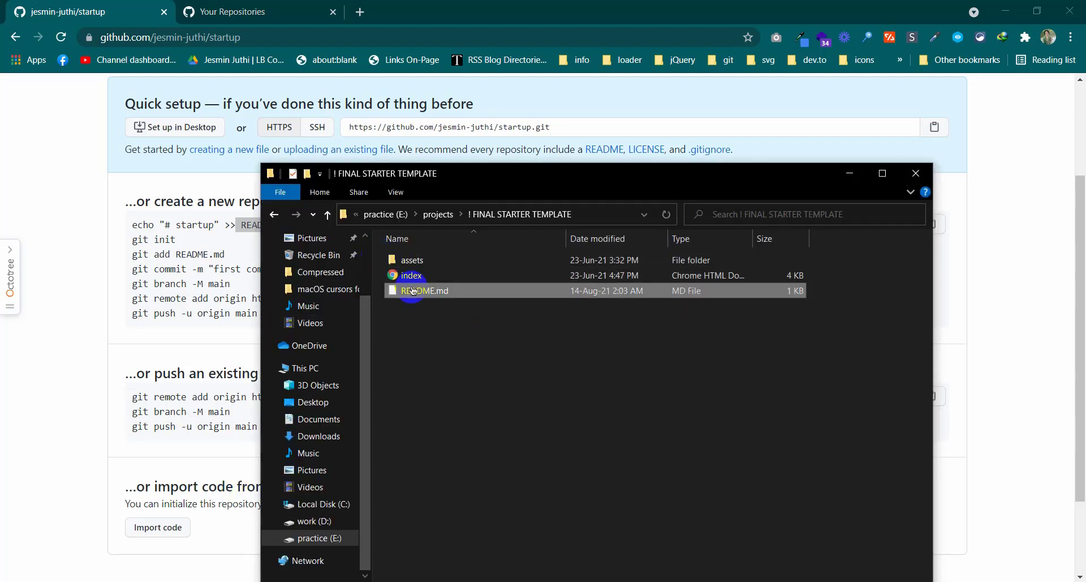
{"action": "left_click", "coordinate": [464, 277], "text": "ctrl"}
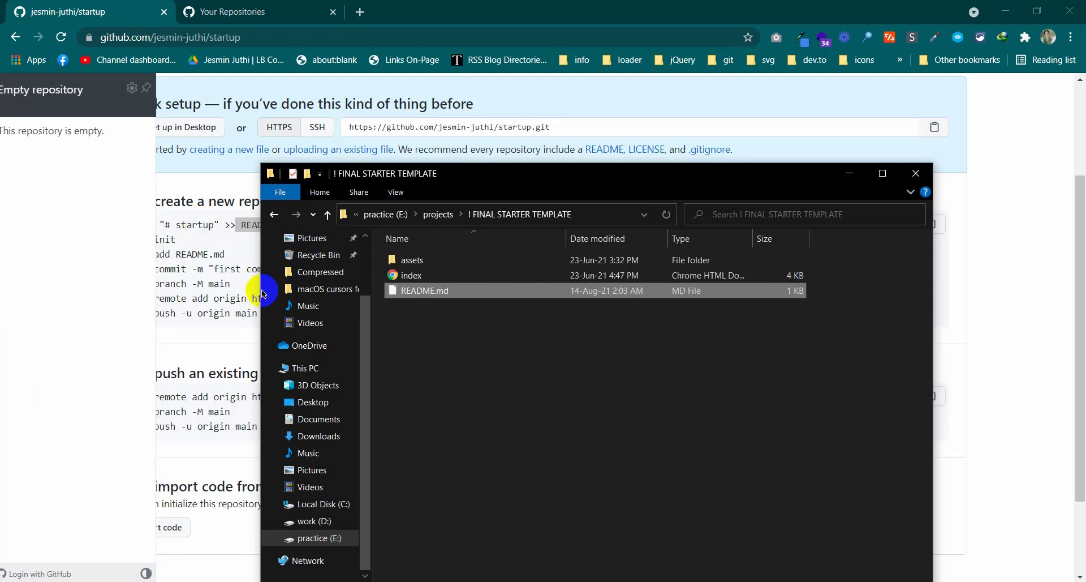
{"action": "left_click", "coordinate": [464, 274], "text": "ctrl"}
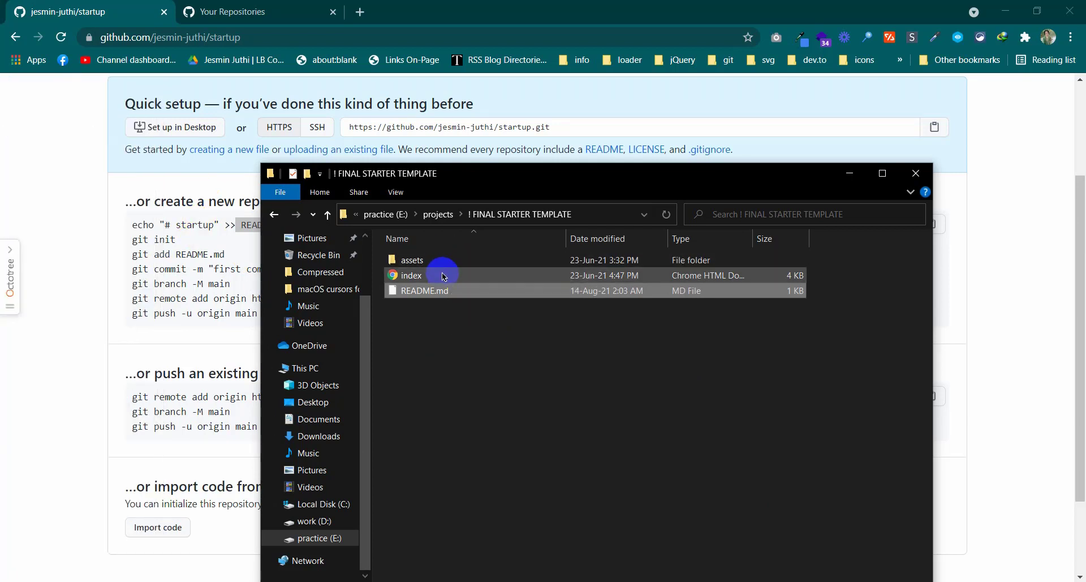
{"action": "left_click", "coordinate": [441, 263], "text": "shift"}
{"action": "left_click", "coordinate": [444, 277], "text": "ctrl"}
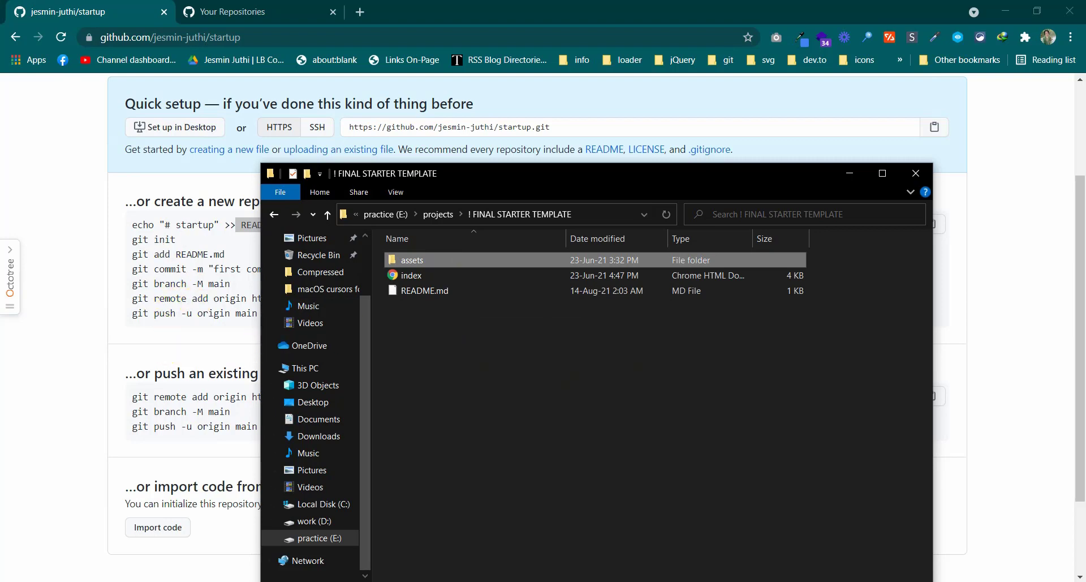
{"action": "left_click", "coordinate": [516, 581]}
{"action": "left_click_drag", "start_coordinate": [535, 295], "coordinate": [578, 224]}
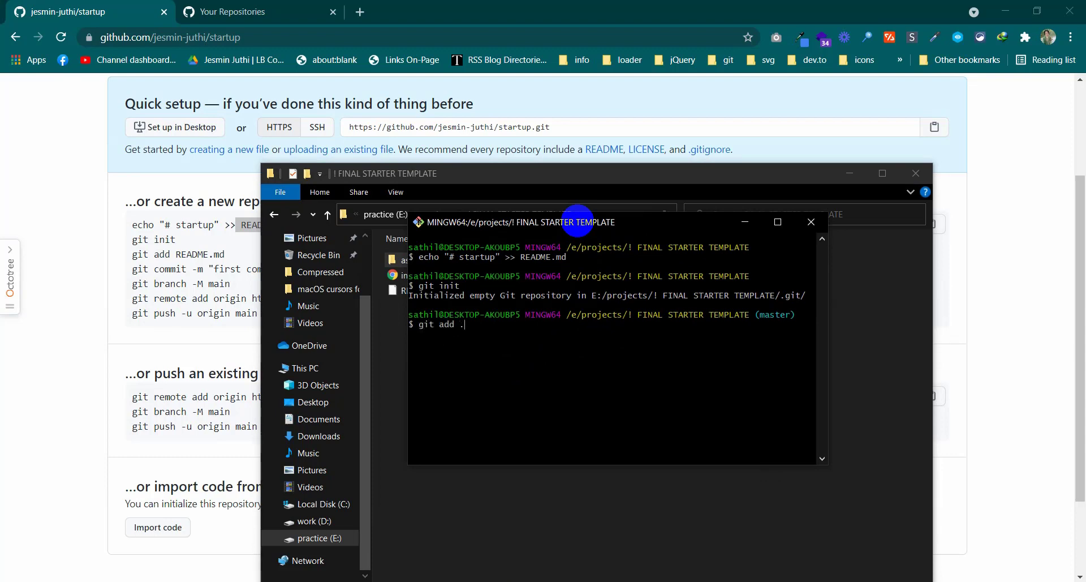
Make the Git Bash window wider and taller and move it up and left
{"action": "scroll", "coordinate": [575, 342], "scroll_direction": "up", "scroll_amount": 4}
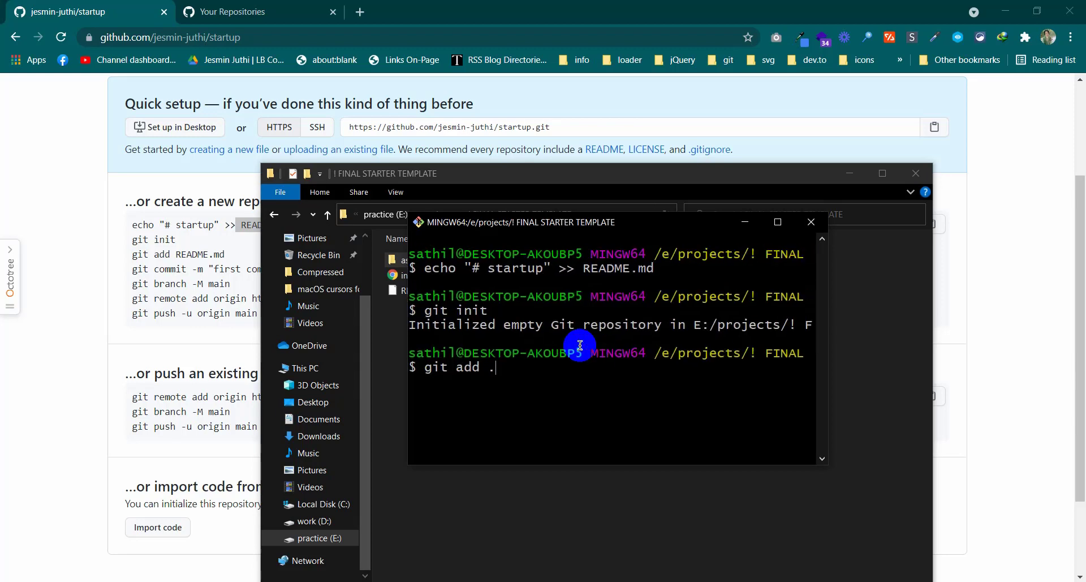
{"action": "scroll", "coordinate": [750, 416], "scroll_direction": "up", "scroll_amount": 1}
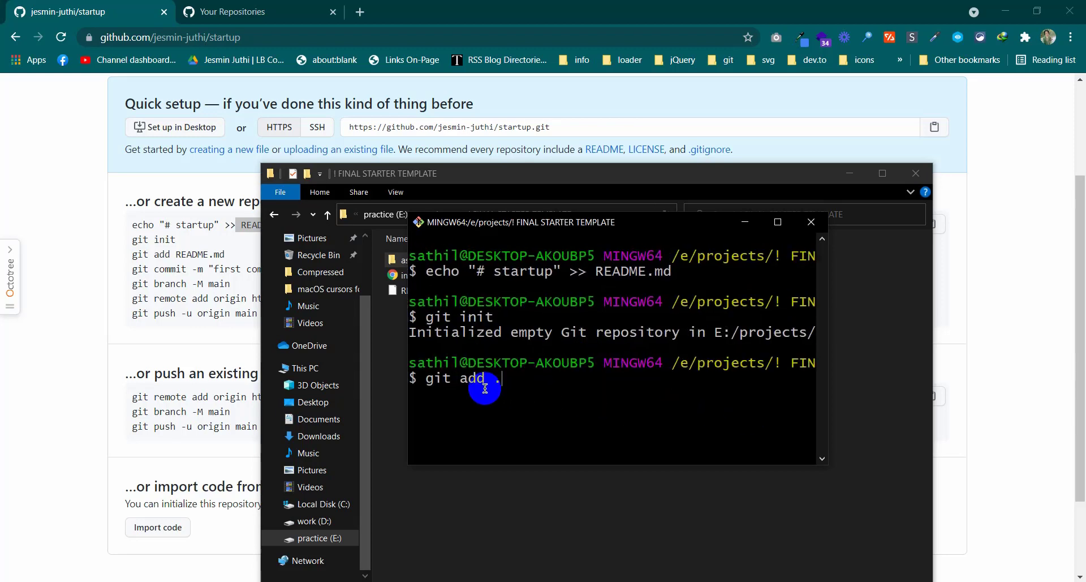
{"action": "left_click_drag", "start_coordinate": [828, 466], "coordinate": [938, 465]}
{"action": "left_click_drag", "start_coordinate": [805, 461], "coordinate": [807, 524]}
{"action": "left_click_drag", "start_coordinate": [623, 226], "coordinate": [582, 169]}
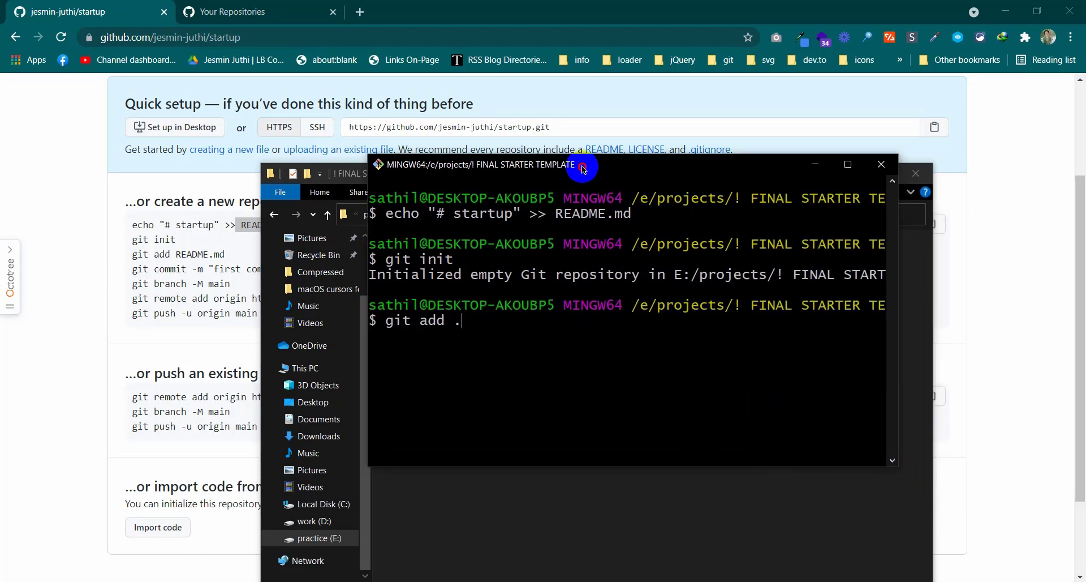
Check all files in the project folder, then run git add . to stage everything
{"action": "left_click", "coordinate": [475, 512]}
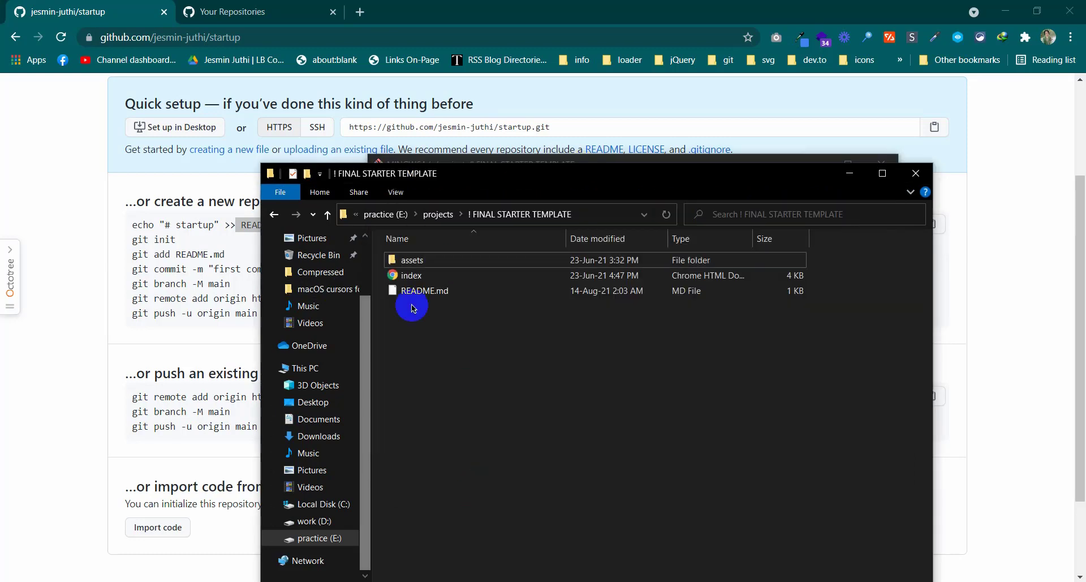
{"action": "key", "text": "ctrl+a"}
{"action": "left_click", "coordinate": [473, 346]}
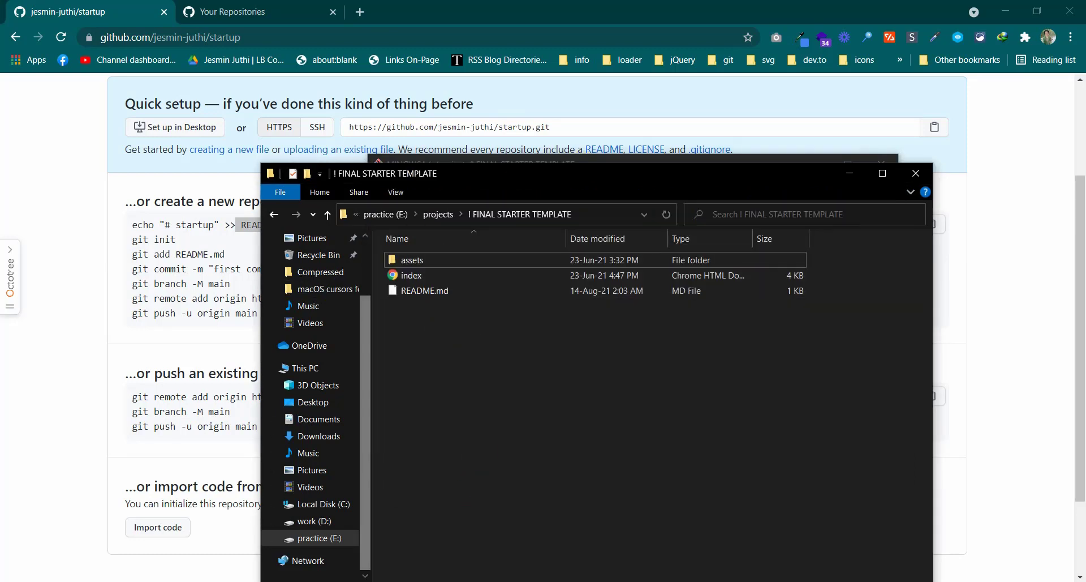
{"action": "key", "text": "alt+Tab"}
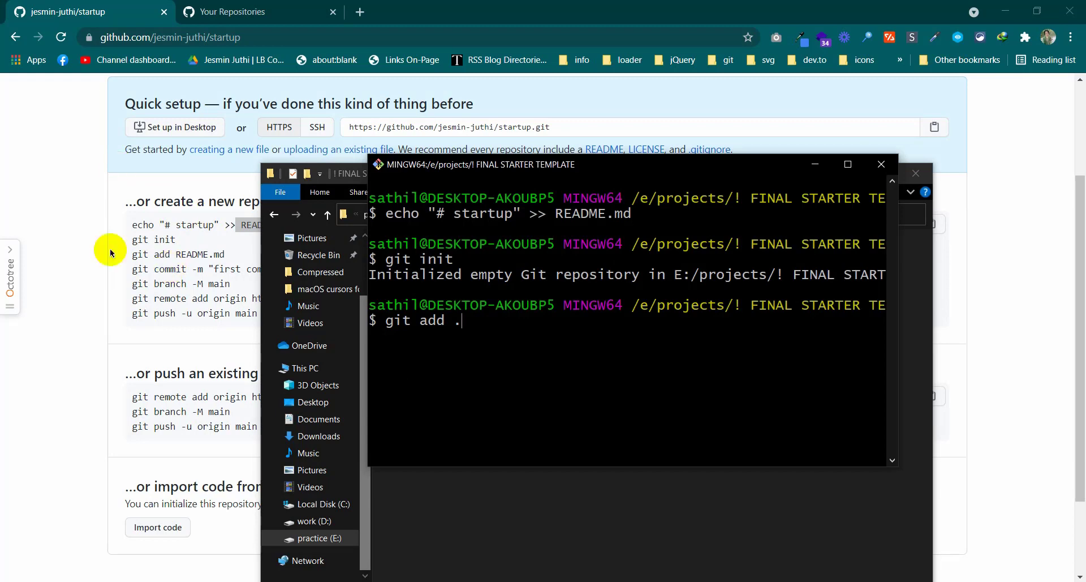
{"action": "left_click", "coordinate": [385, 248]}
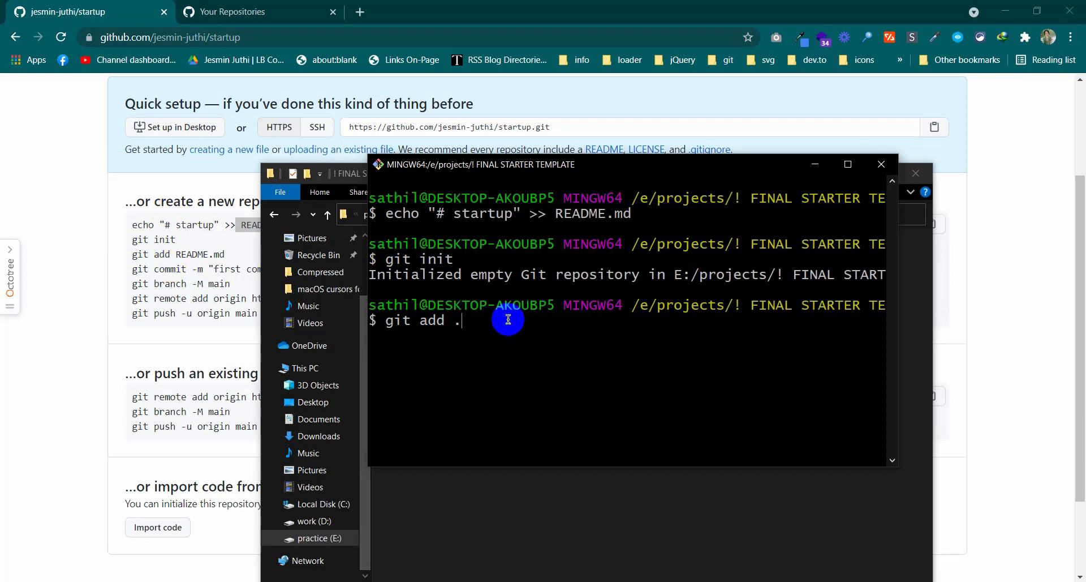
{"action": "key", "text": "Return"}
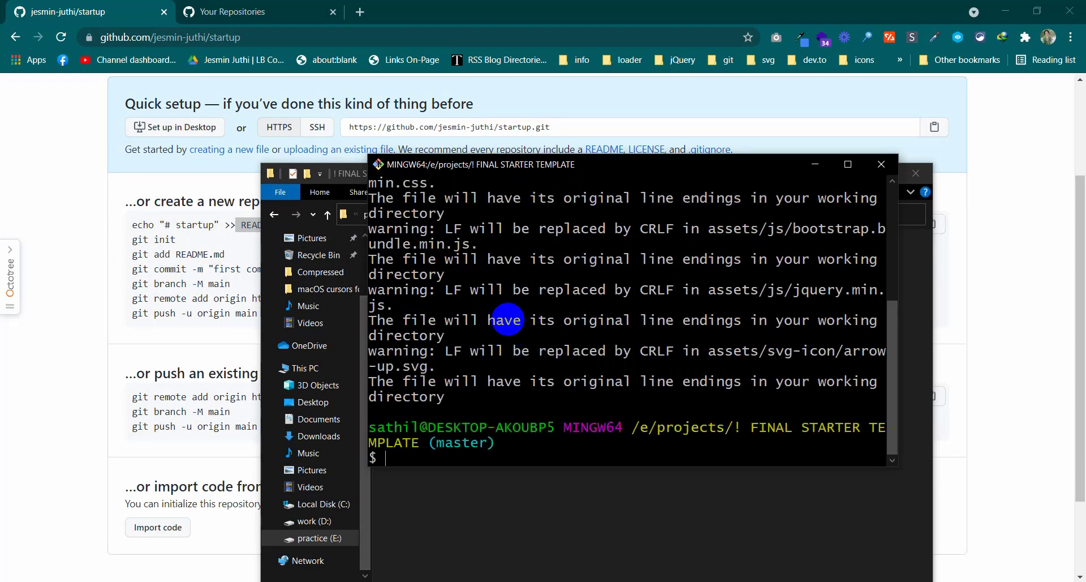
{"action": "scroll", "coordinate": [506, 320], "scroll_direction": "up", "scroll_amount": 5}
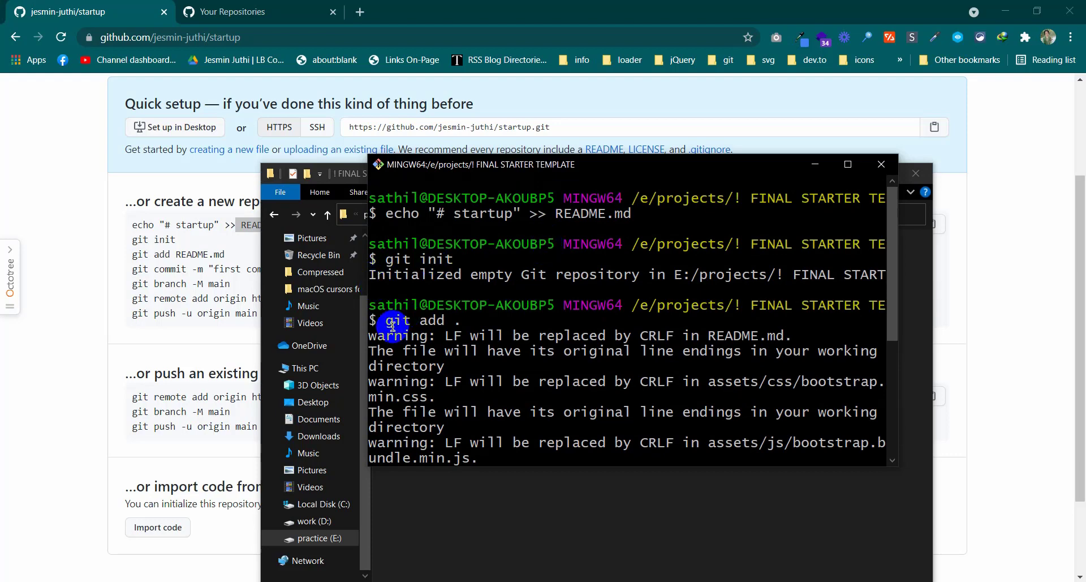
{"action": "scroll", "coordinate": [524, 317], "scroll_direction": "down", "scroll_amount": 1}
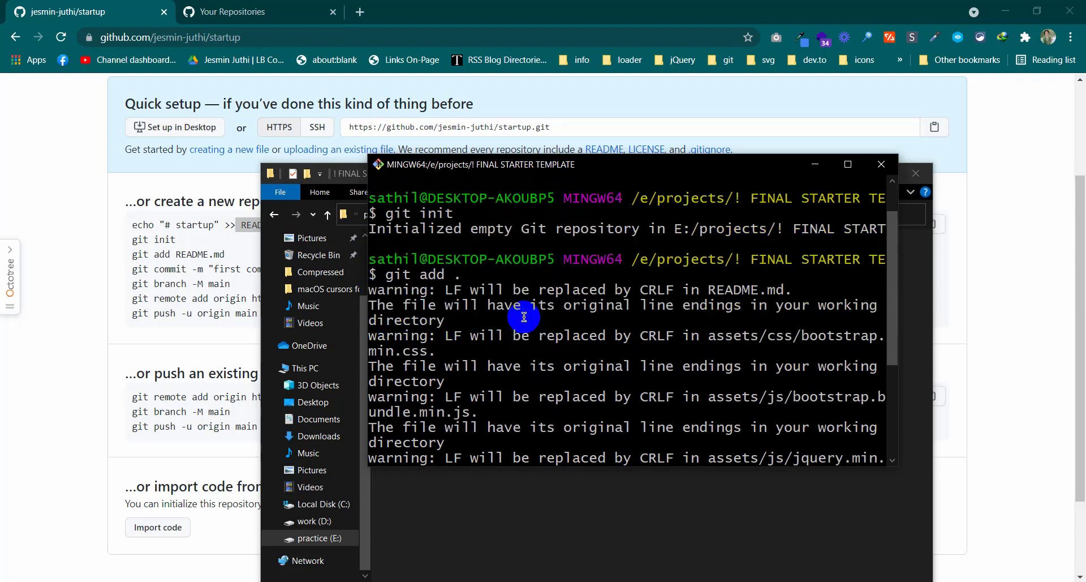
{"action": "scroll", "coordinate": [524, 317], "scroll_direction": "down", "scroll_amount": 4}
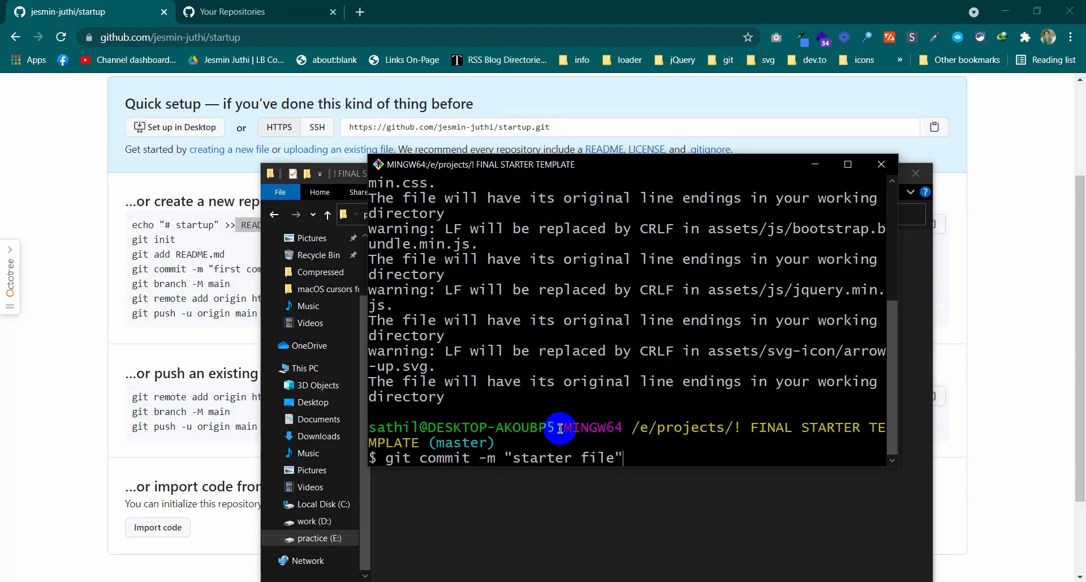
Run git commit -m "starter file" and highlight the 'Please tell me who you are' identity error
{"action": "left_click", "coordinate": [508, 456]}
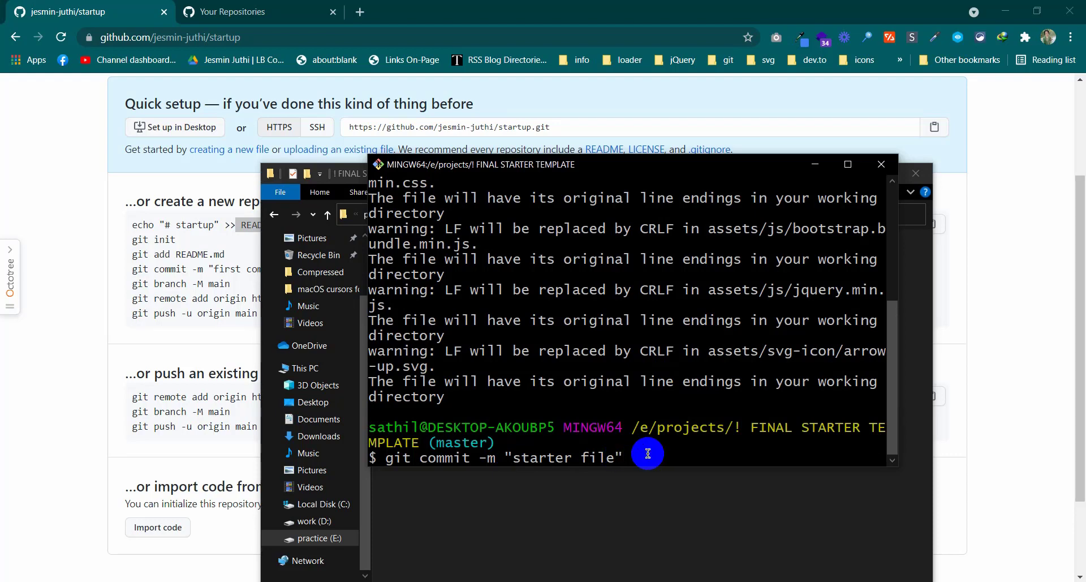
{"action": "key", "text": "Return"}
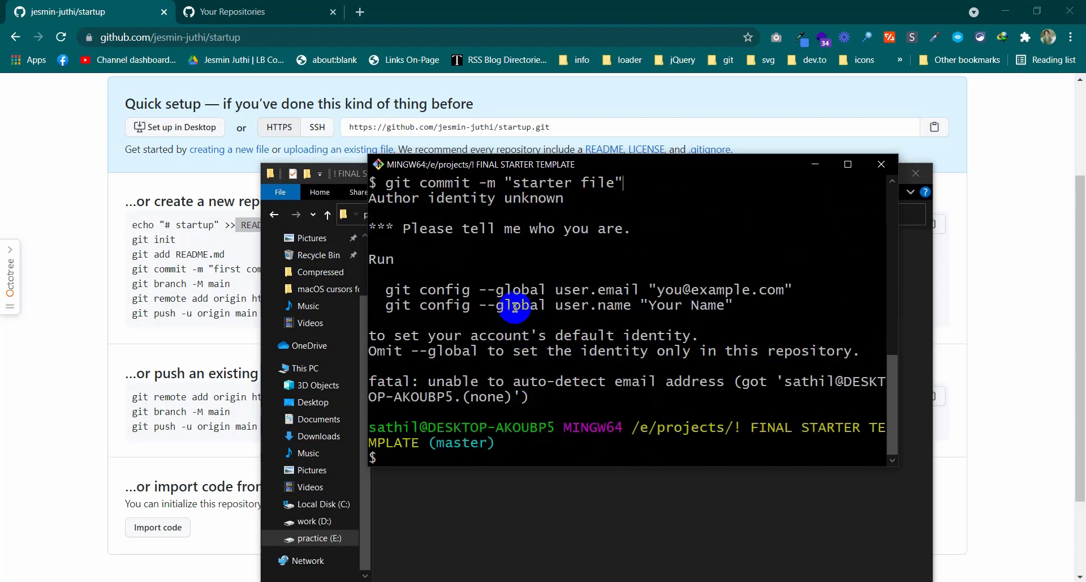
{"action": "scroll", "coordinate": [515, 307], "scroll_direction": "up", "scroll_amount": 1}
{"action": "scroll", "coordinate": [515, 307], "scroll_direction": "down", "scroll_amount": 1}
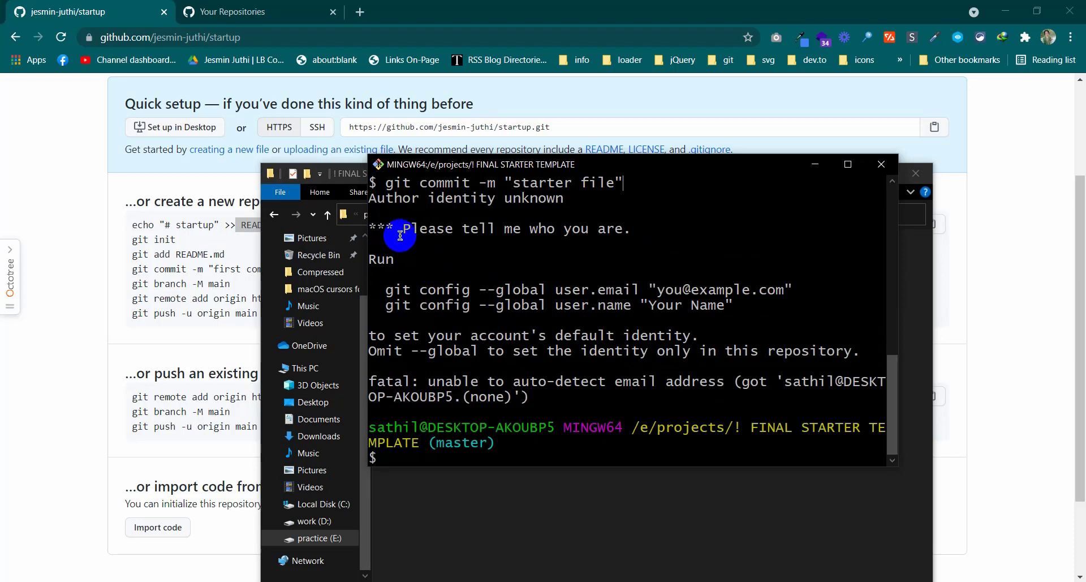
{"action": "left_click_drag", "start_coordinate": [402, 234], "coordinate": [640, 229]}
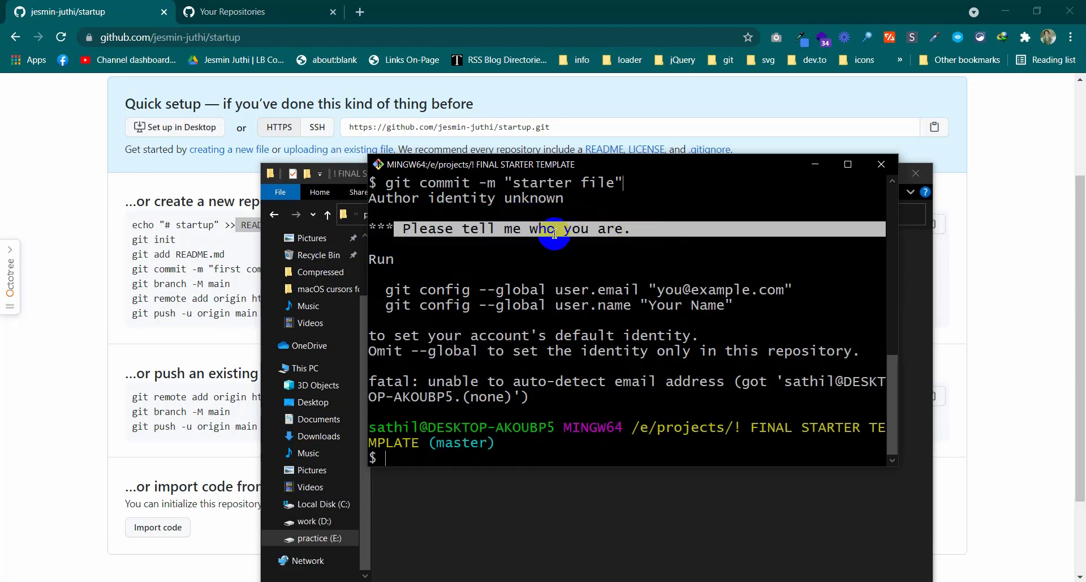
{"action": "scroll", "coordinate": [551, 237], "scroll_direction": "up", "scroll_amount": 1}
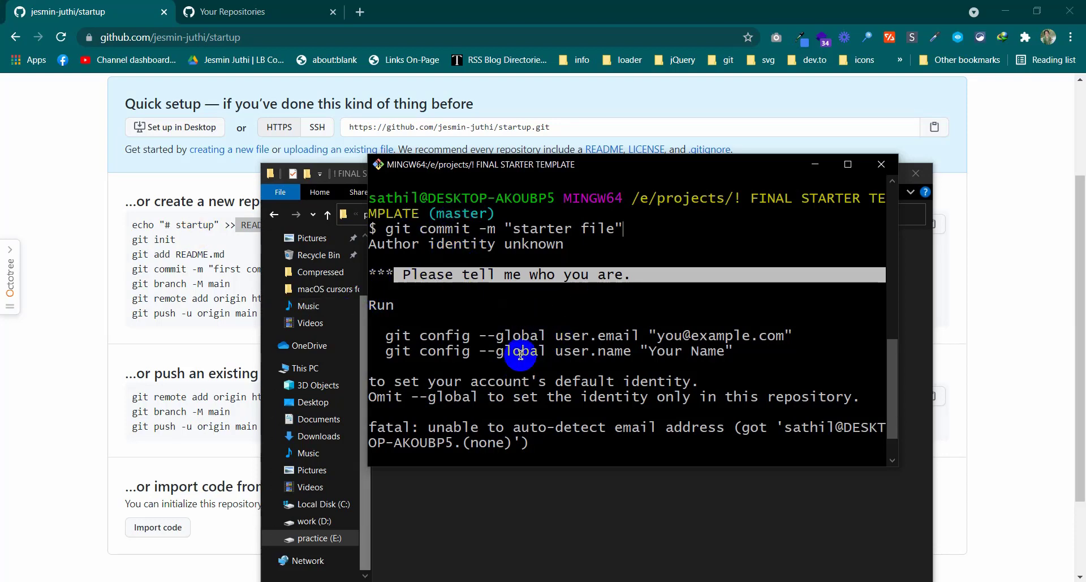
{"action": "mouse_move", "coordinate": [10, 272]}
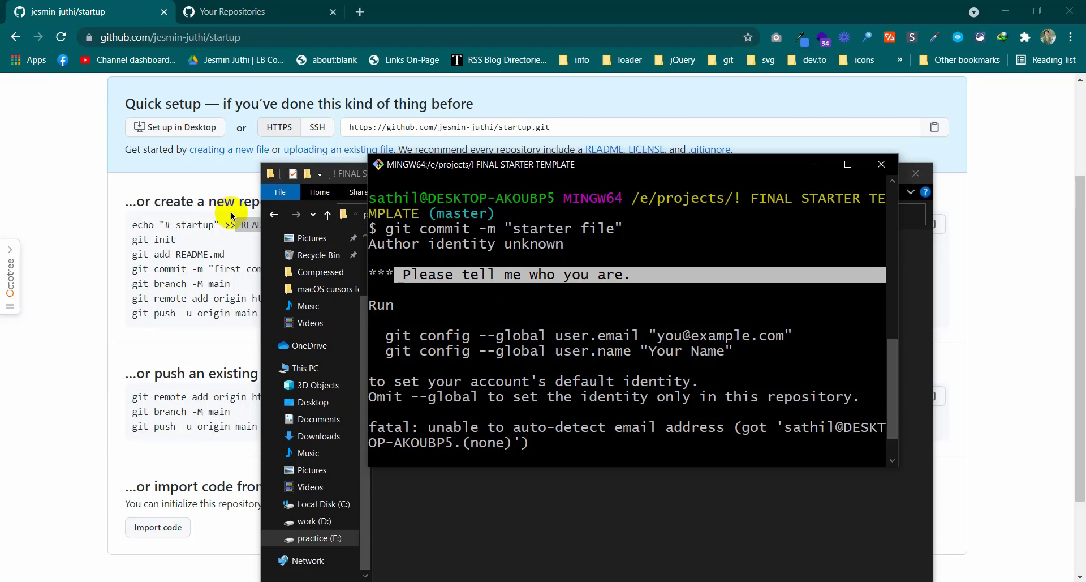
Reposition Git Bash and highlight the suggested git config user.email and user.name lines
{"action": "left_click", "coordinate": [446, 287]}
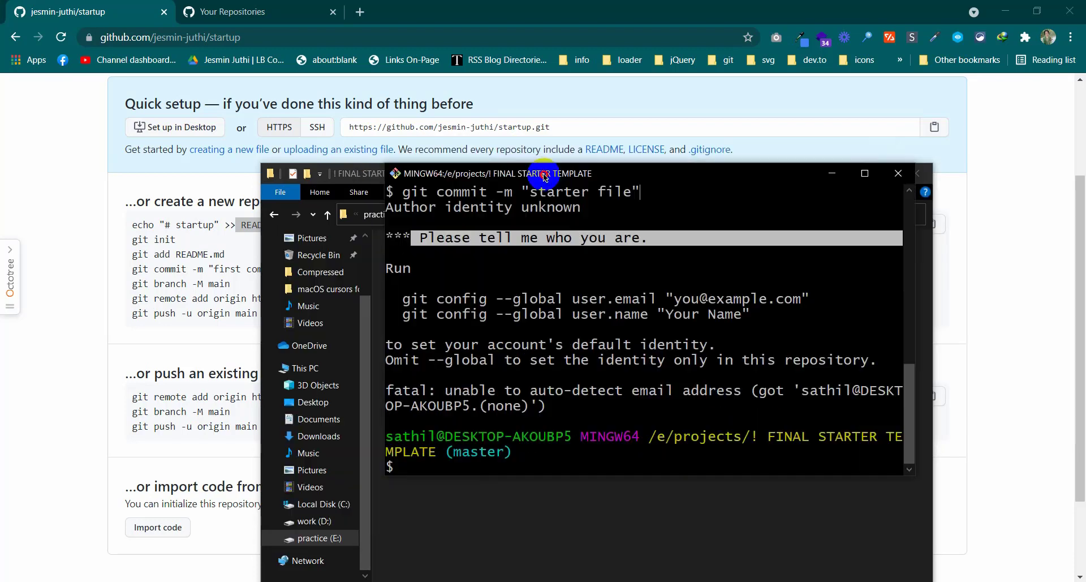
{"action": "left_click_drag", "start_coordinate": [526, 164], "coordinate": [519, 132]}
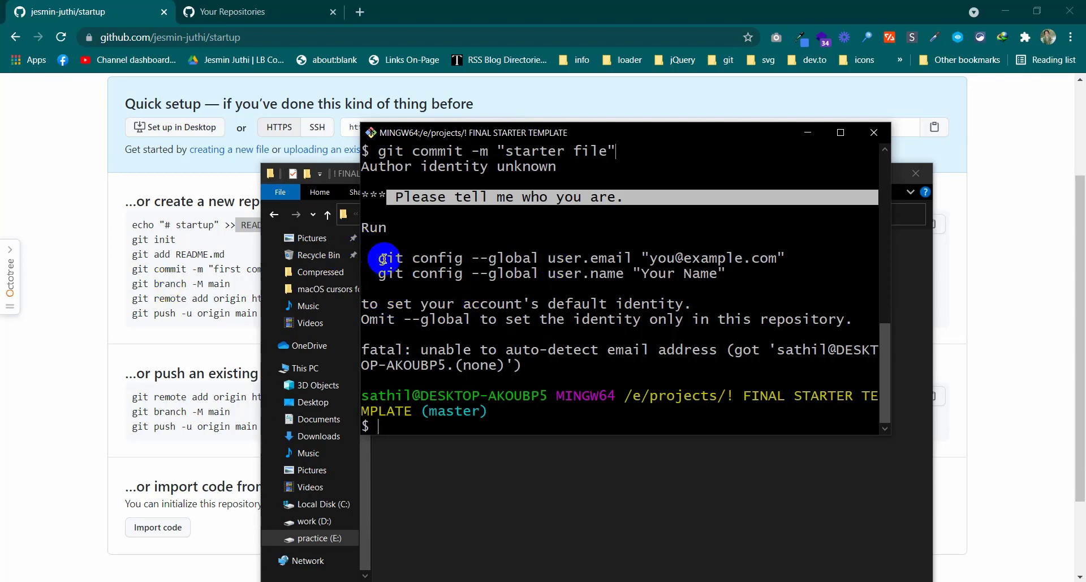
{"action": "left_click_drag", "start_coordinate": [378, 258], "coordinate": [745, 278]}
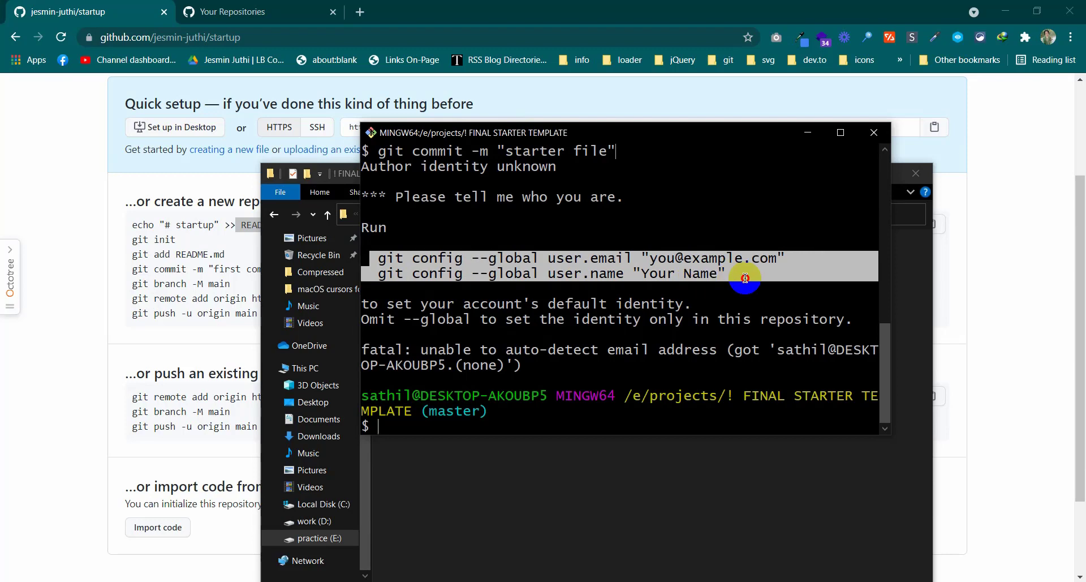
{"action": "left_click", "coordinate": [735, 276]}
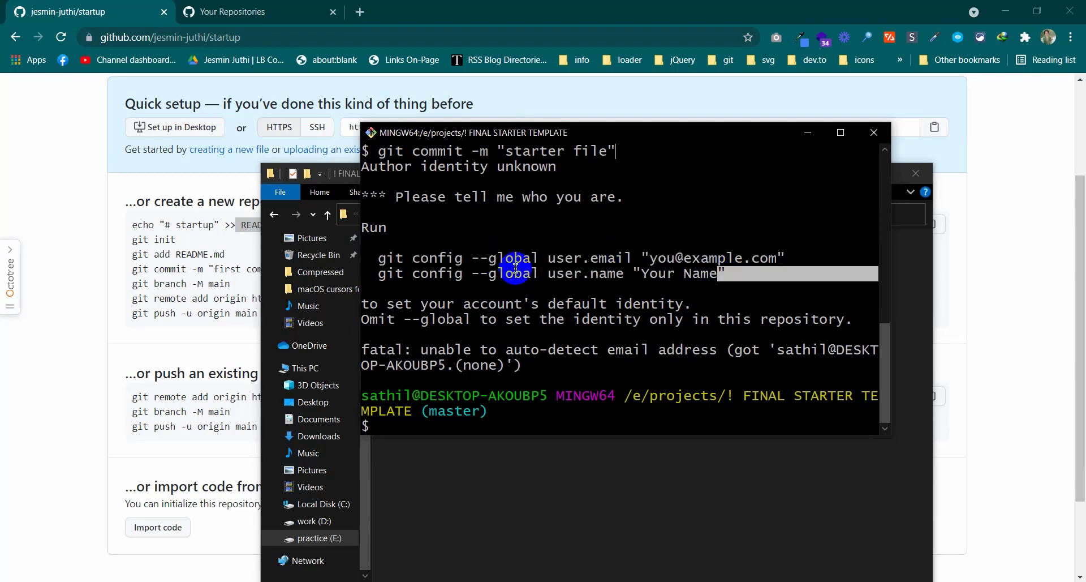
{"action": "left_click_drag", "start_coordinate": [551, 258], "coordinate": [778, 256]}
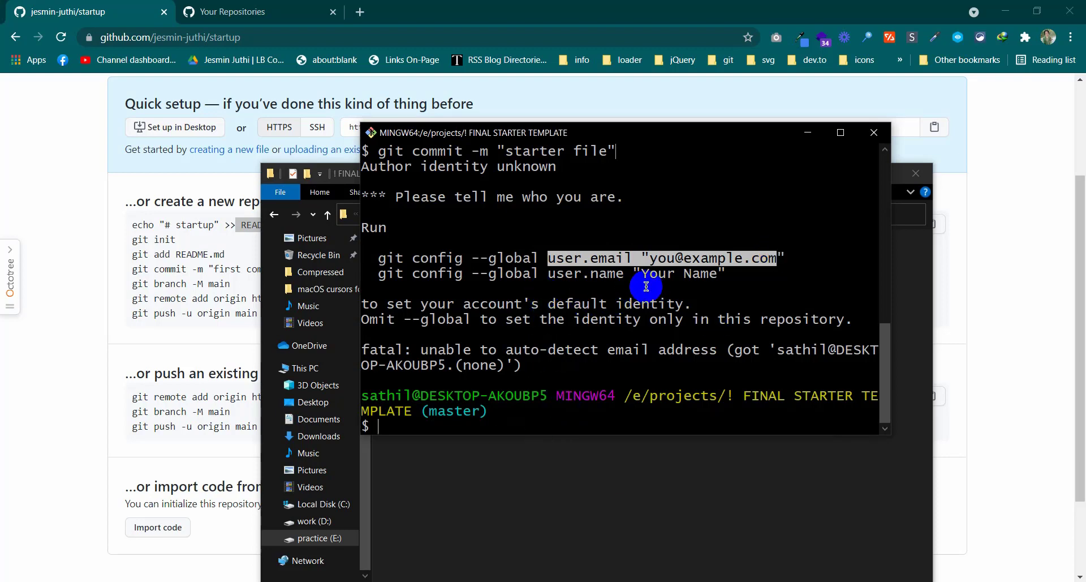
{"action": "left_click", "coordinate": [554, 257]}
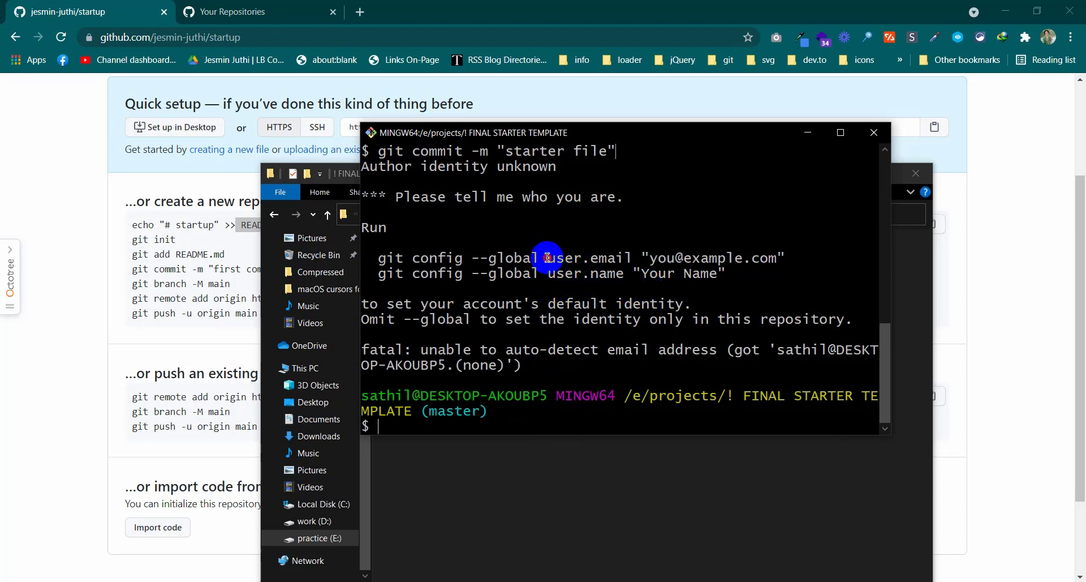
{"action": "left_click_drag", "start_coordinate": [548, 257], "coordinate": [632, 257]}
{"action": "left_click", "coordinate": [545, 275]}
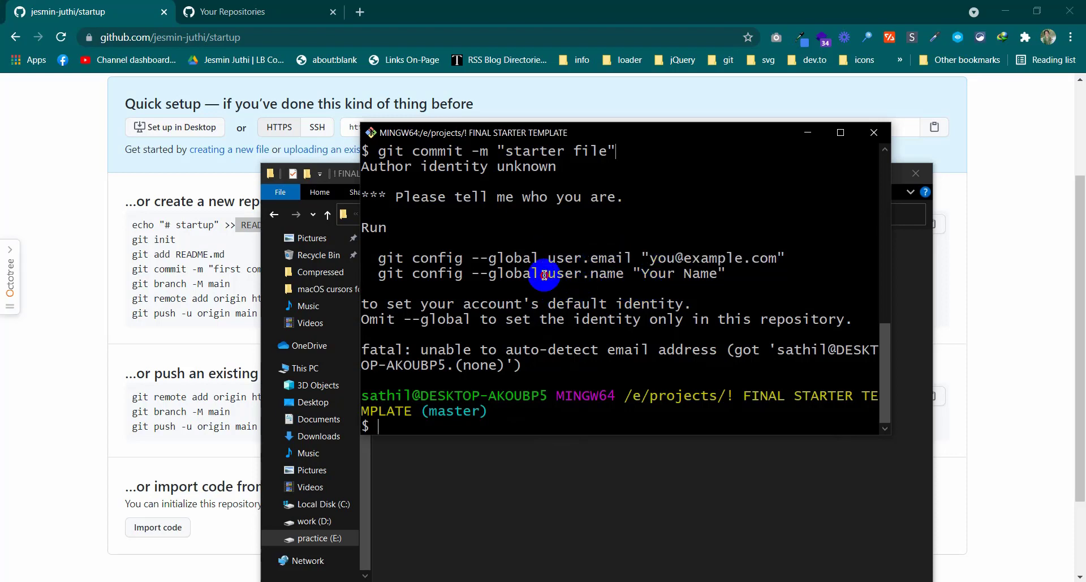
{"action": "left_click_drag", "start_coordinate": [544, 275], "coordinate": [629, 273]}
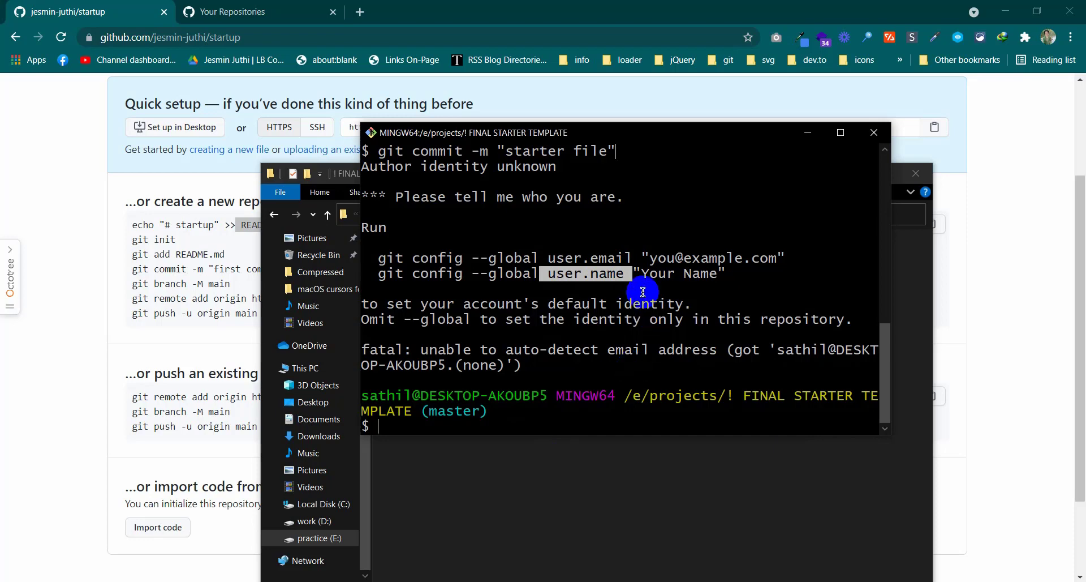
{"action": "scroll", "coordinate": [643, 292], "scroll_direction": "up", "scroll_amount": 2}
{"action": "scroll", "coordinate": [962, 263], "scroll_direction": "up", "scroll_amount": 3}
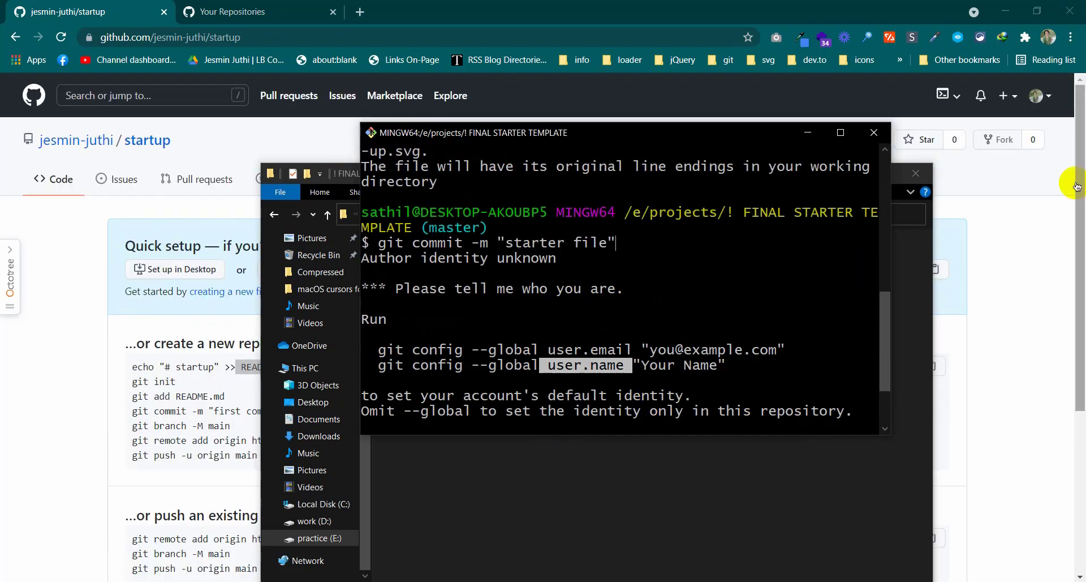
{"action": "scroll", "coordinate": [625, 357], "scroll_direction": "down", "scroll_amount": 2}
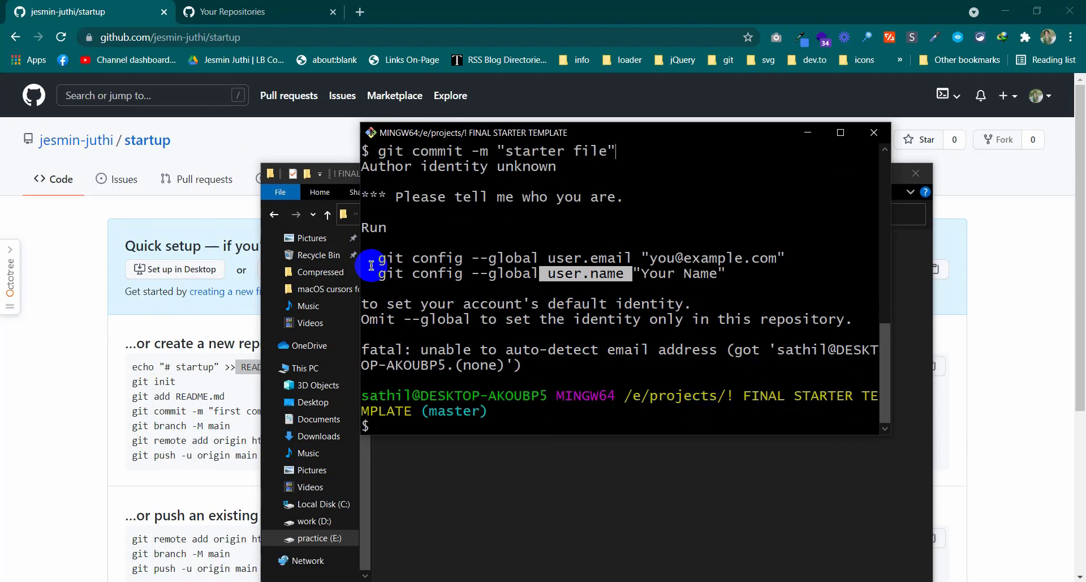
Copy the suggested git config --global user.email command and paste it at the prompt
{"action": "left_click_drag", "start_coordinate": [374, 264], "coordinate": [788, 252]}
{"action": "key", "text": "ctrl+c"}
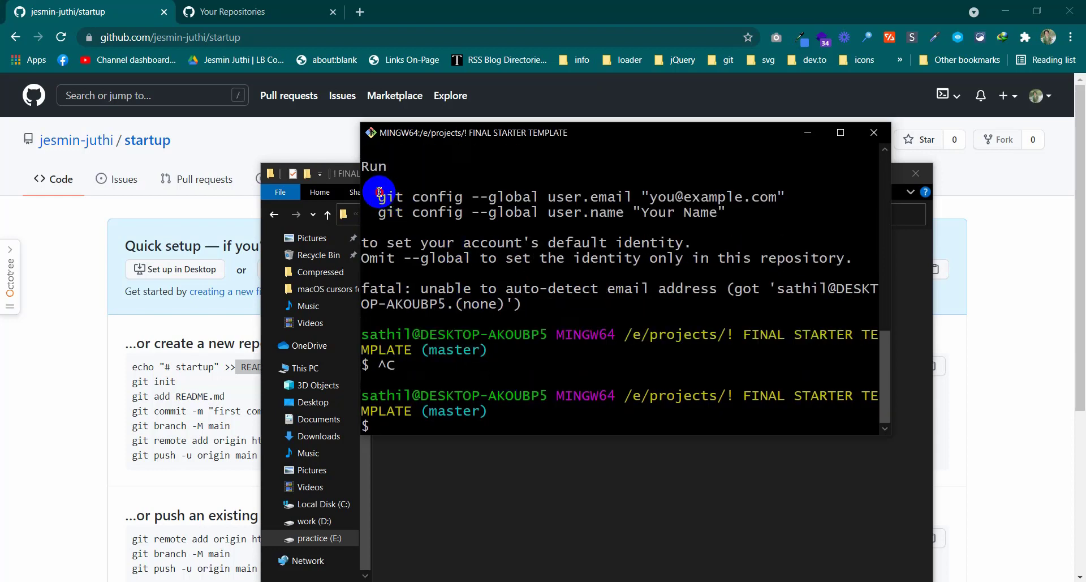
{"action": "left_click_drag", "start_coordinate": [377, 196], "coordinate": [785, 198]}
{"action": "right_click", "coordinate": [784, 200]}
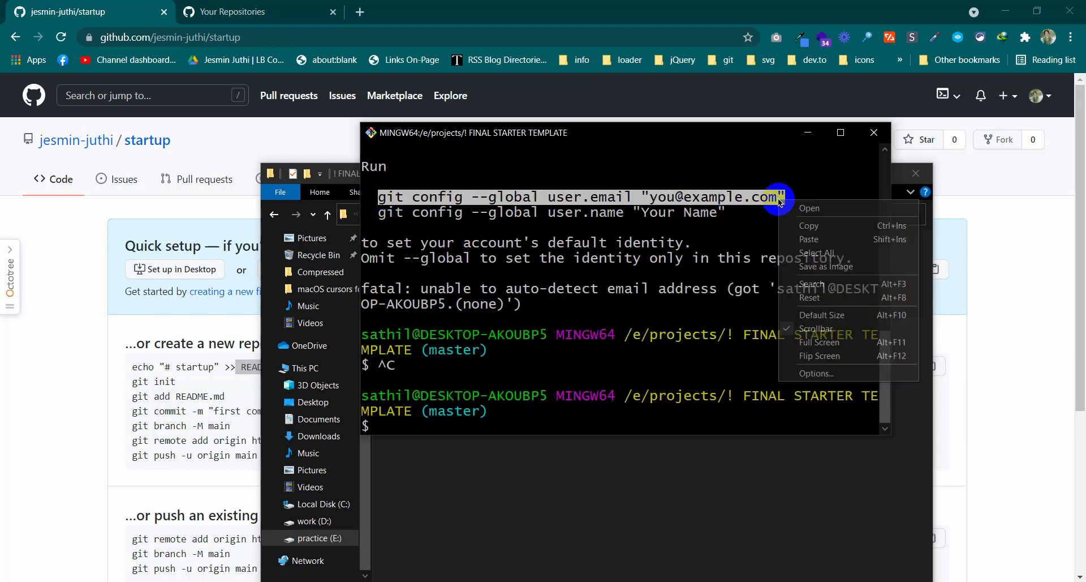
{"action": "left_click", "coordinate": [786, 229]}
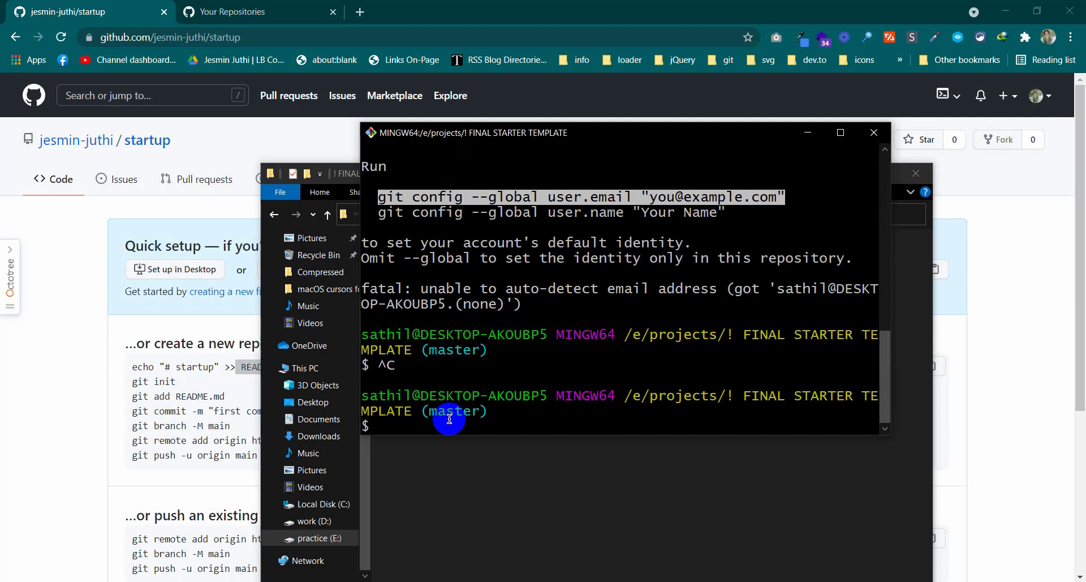
{"action": "right_click", "coordinate": [420, 427]}
{"action": "left_click", "coordinate": [457, 284]}
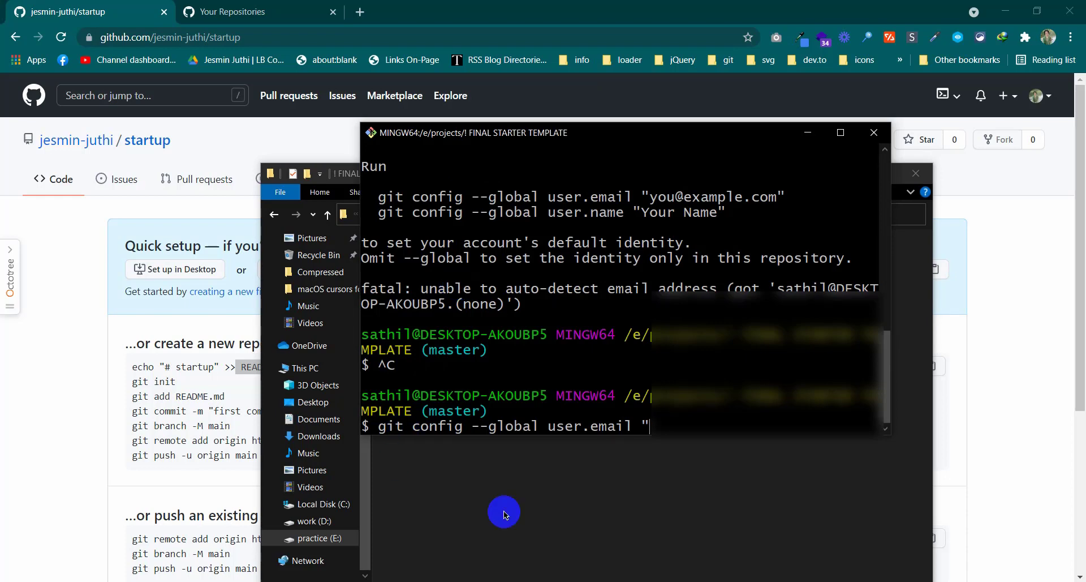
Replace the example with the signed-in account's e-mail address and run the command
{"action": "left_click", "coordinate": [1038, 95]}
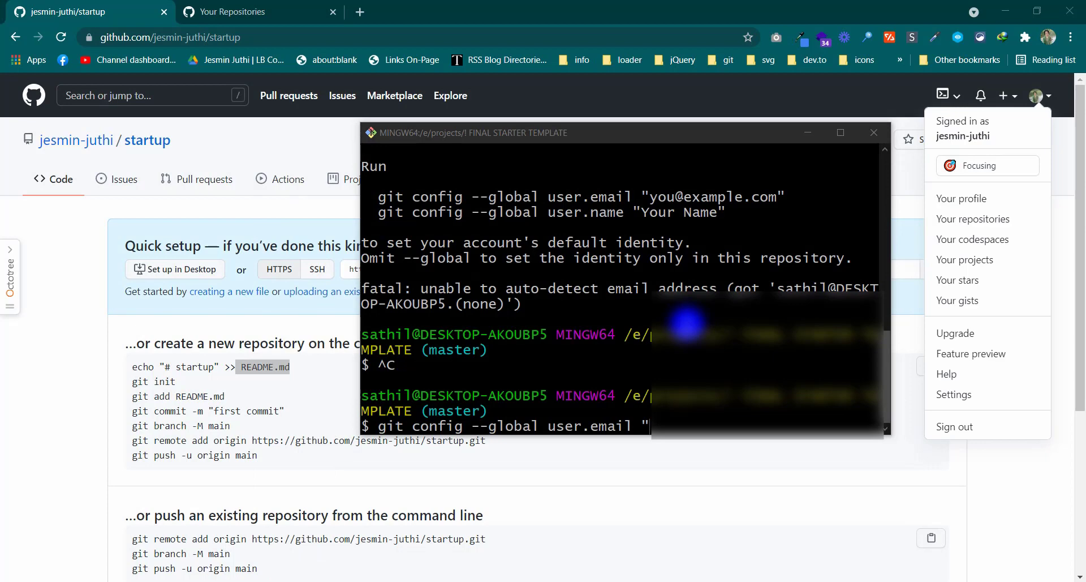
{"action": "left_click", "coordinate": [726, 425]}
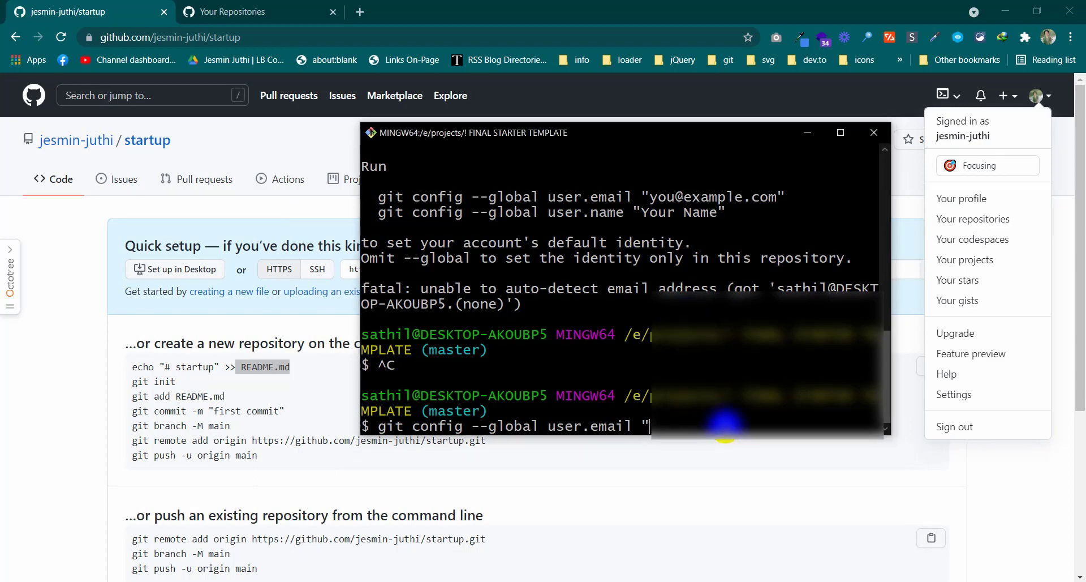
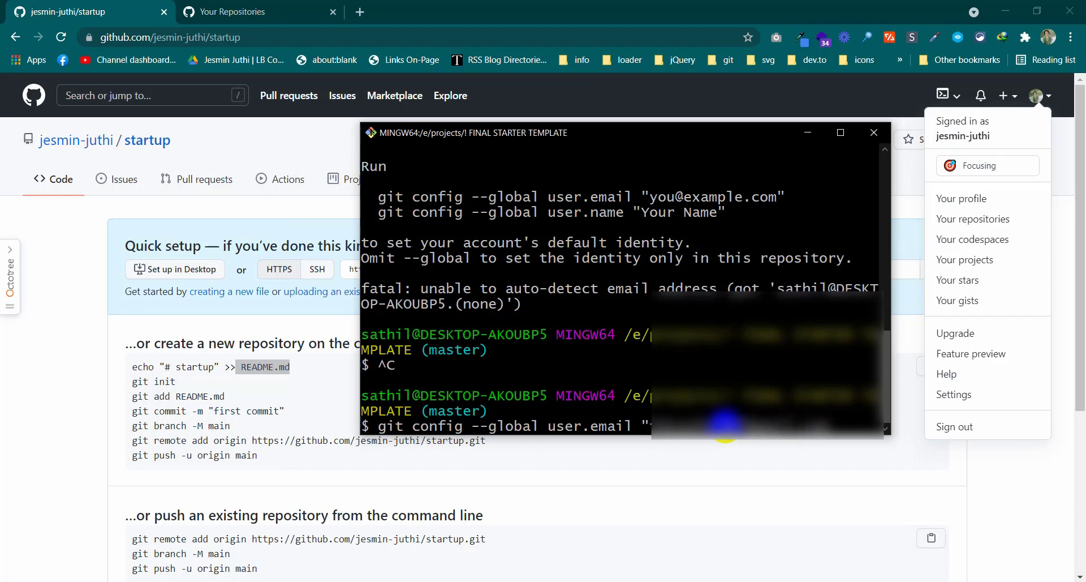
{"action": "key", "text": "Return"}
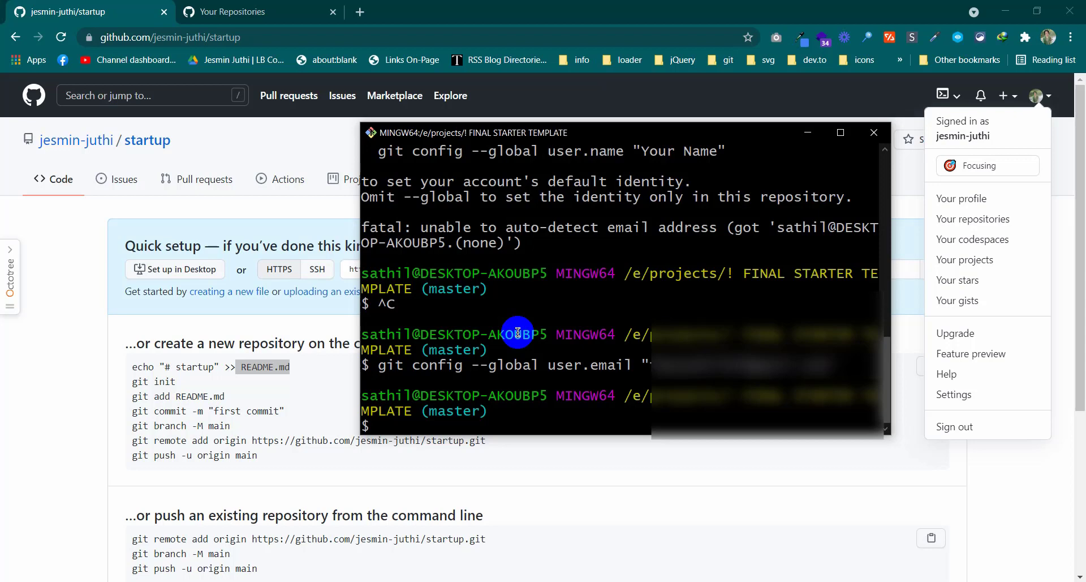
Copy the suggested git config --global user.name command from the hint
{"action": "scroll", "coordinate": [518, 332], "scroll_direction": "up", "scroll_amount": 2}
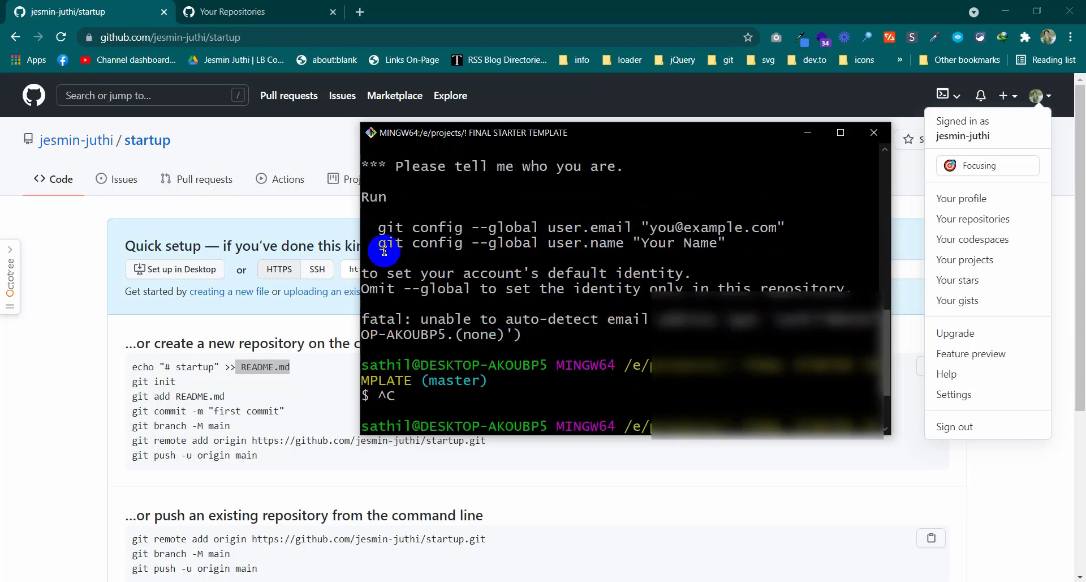
{"action": "left_click_drag", "start_coordinate": [370, 245], "coordinate": [733, 242]}
{"action": "key", "text": "ctrl+c"}
{"action": "scroll", "coordinate": [713, 226], "scroll_direction": "down", "scroll_amount": 1}
{"action": "scroll", "coordinate": [702, 210], "scroll_direction": "up", "scroll_amount": 5}
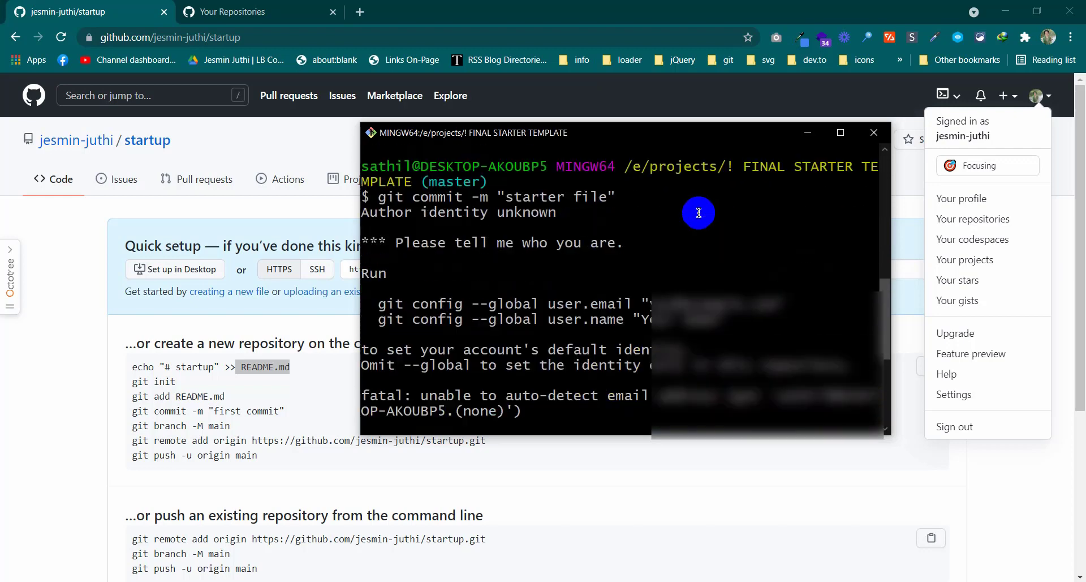
{"action": "left_click_drag", "start_coordinate": [377, 319], "coordinate": [717, 320]}
{"action": "right_click", "coordinate": [700, 309]}
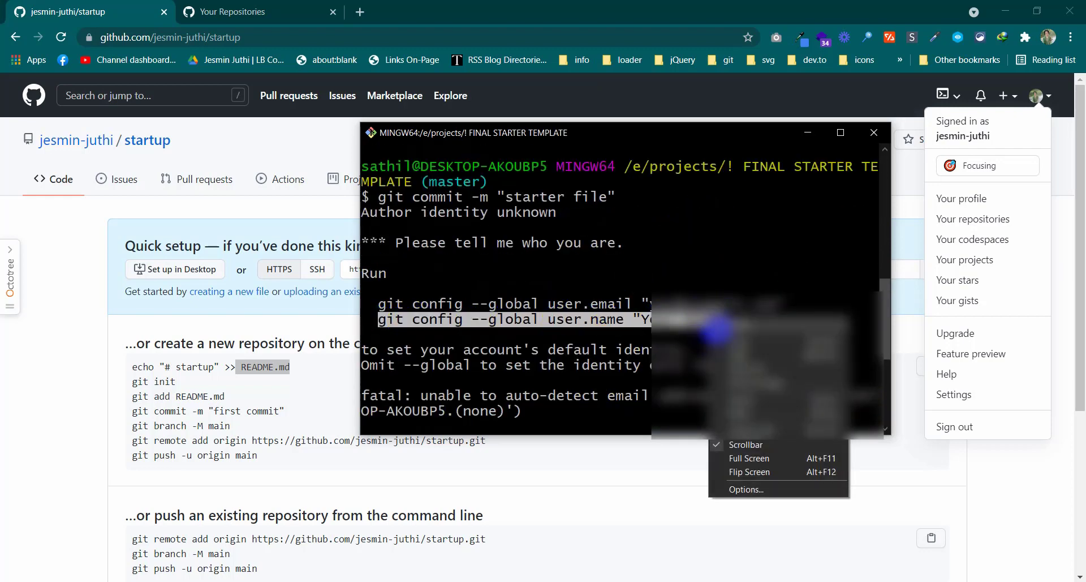
{"action": "left_click", "coordinate": [718, 333]}
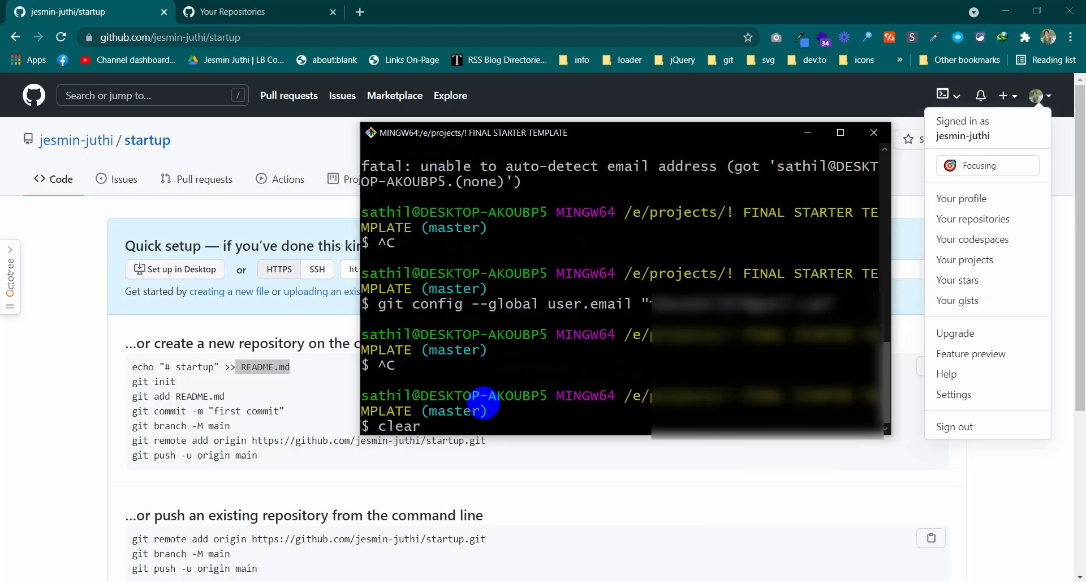
Clear the terminal and run git config --global user.name with the GitHub account's username
{"action": "key", "text": "Return"}
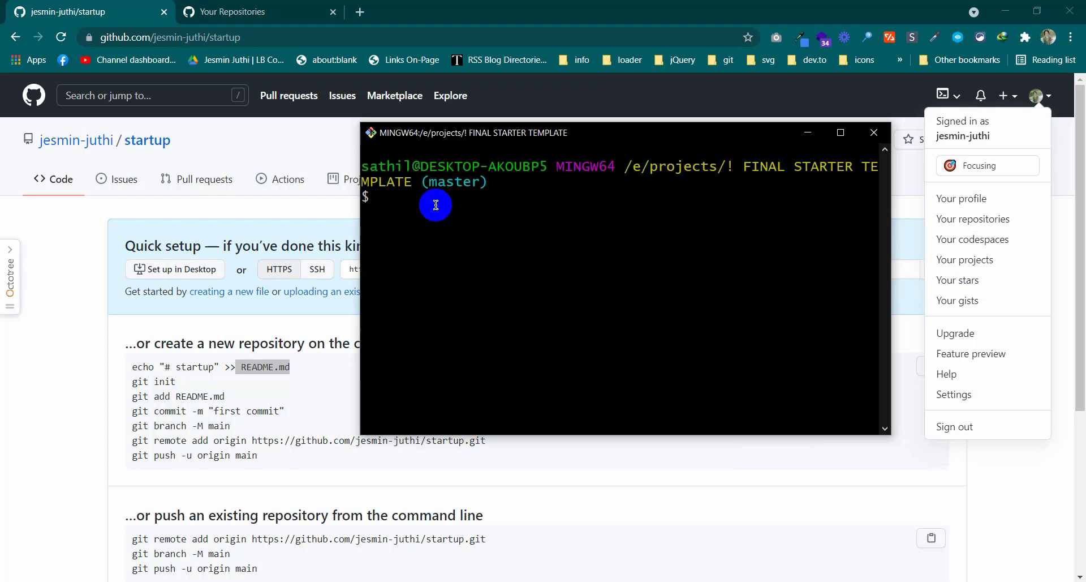
{"action": "right_click", "coordinate": [435, 207]}
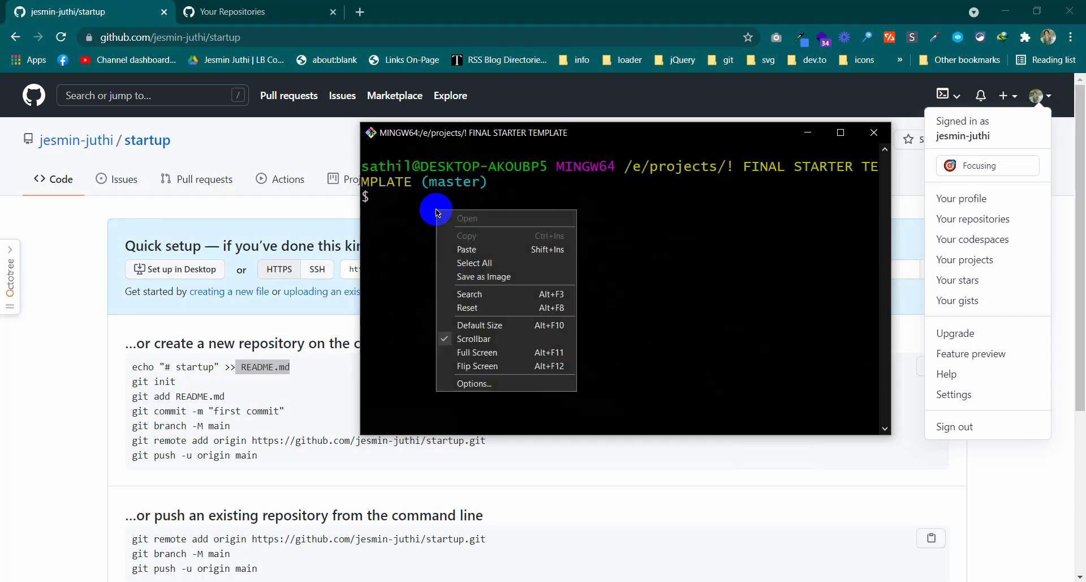
{"action": "left_click", "coordinate": [465, 250]}
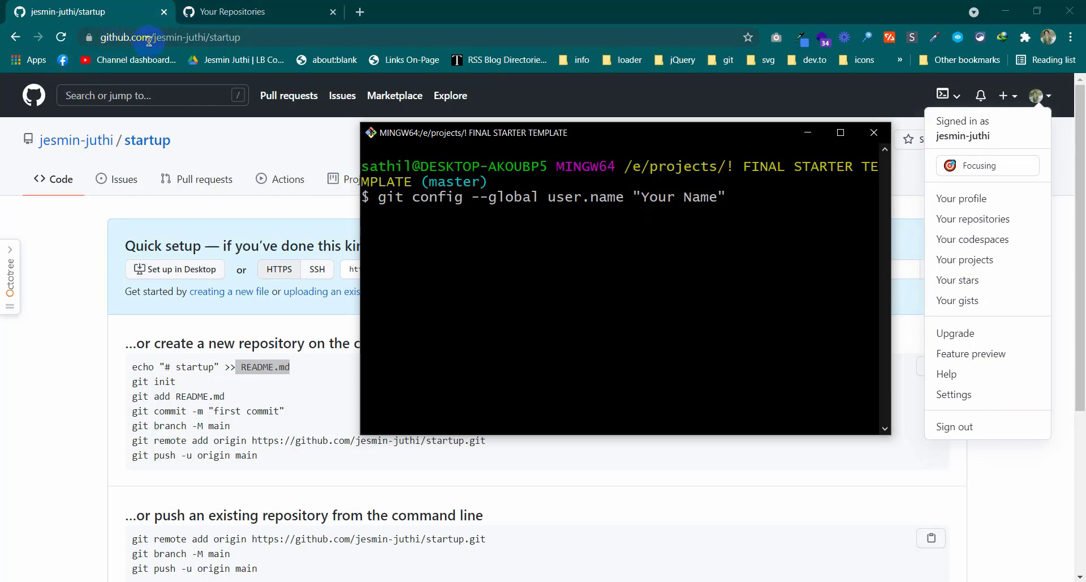
{"action": "left_click_drag", "start_coordinate": [151, 43], "coordinate": [202, 43]}
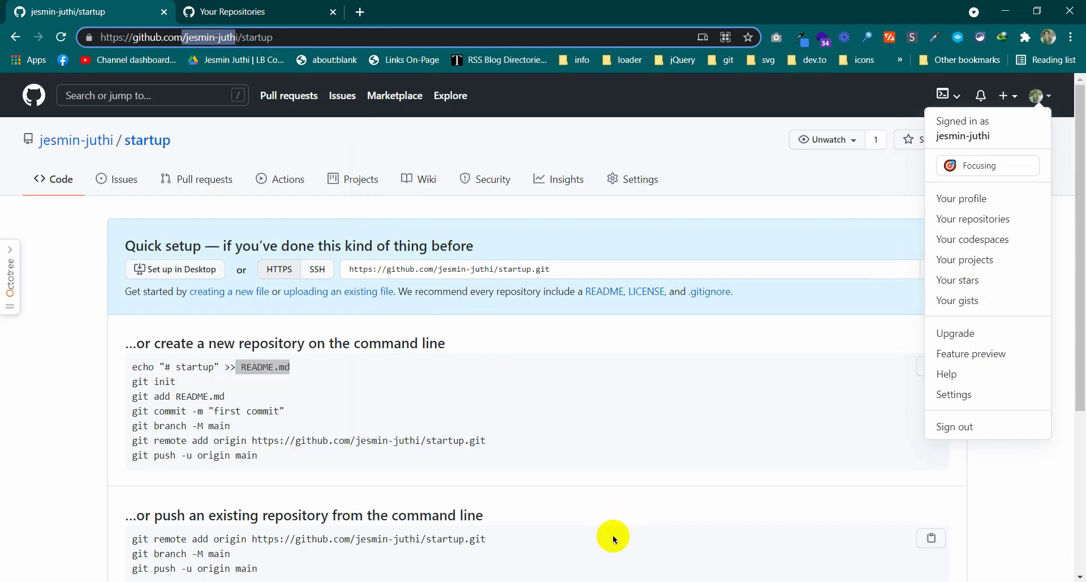
{"action": "key", "text": "alt+Tab"}
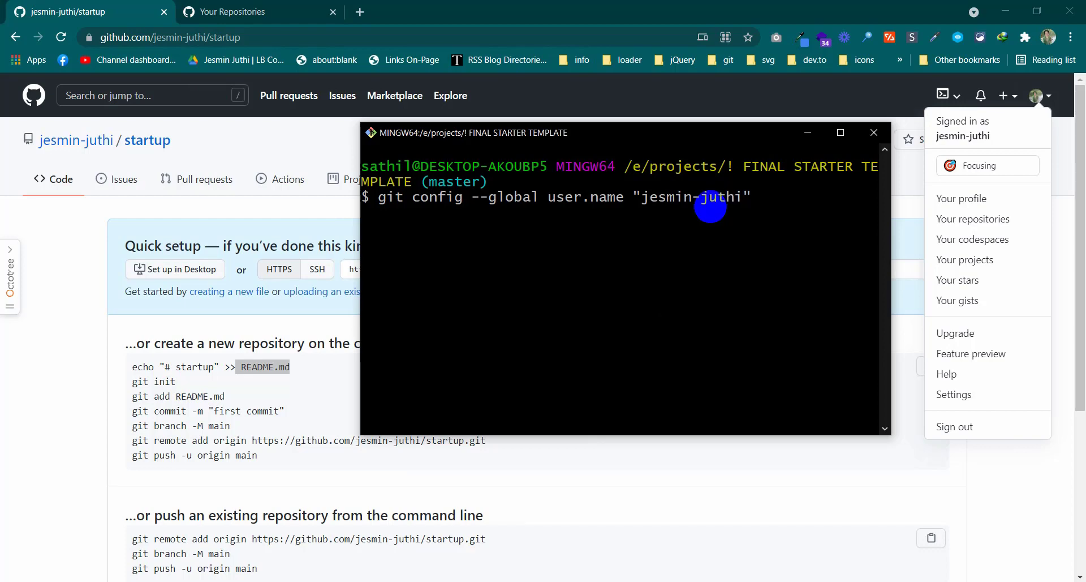
{"action": "key", "text": "Return"}
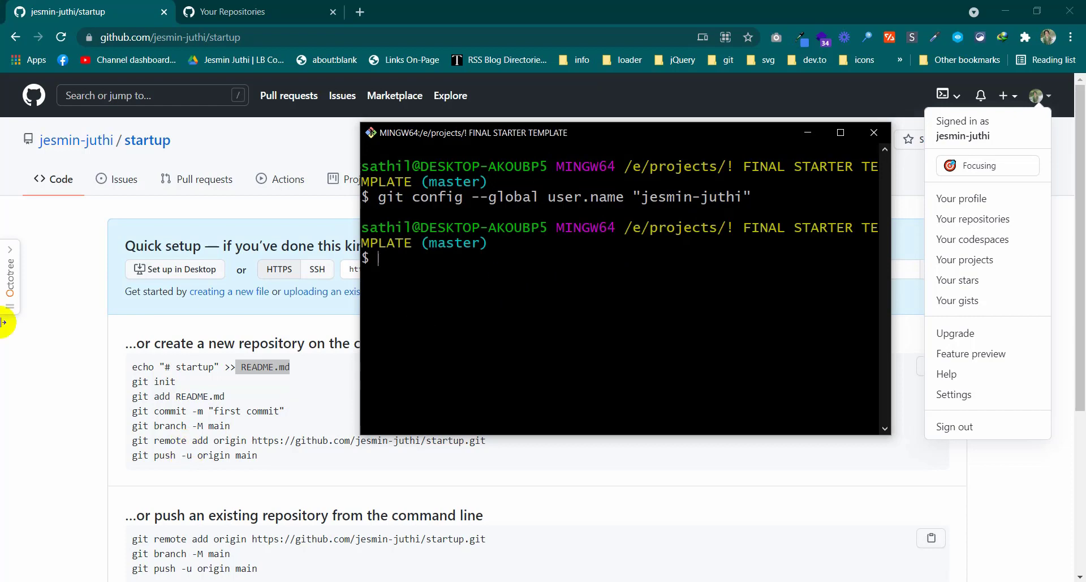
Toggle the repository file tree sidebar and shift the terminal slightly right
{"action": "left_click", "coordinate": [8, 259]}
{"action": "left_click", "coordinate": [671, 92]}
{"action": "left_click", "coordinate": [562, 258]}
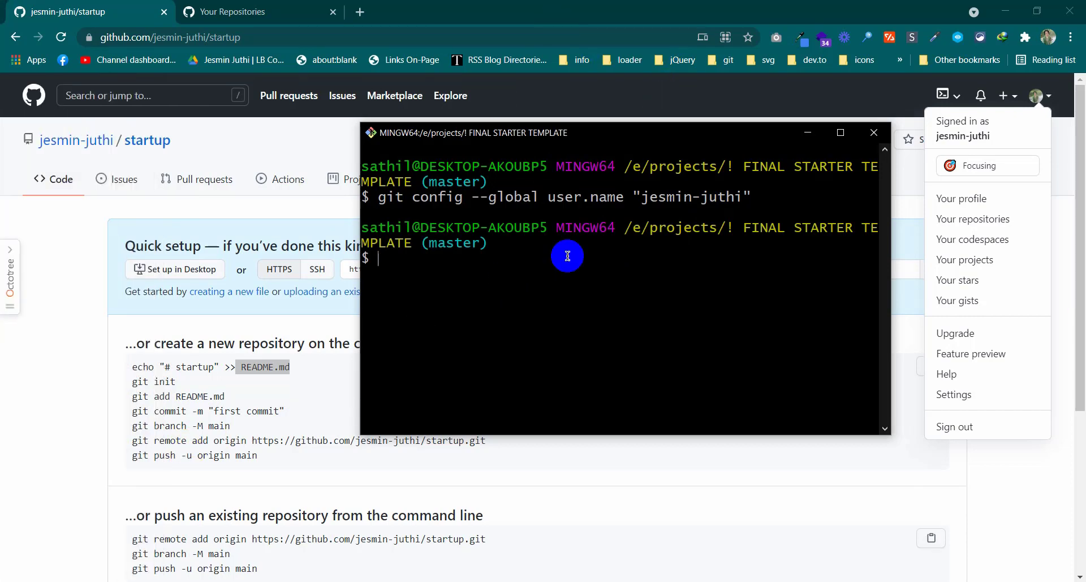
{"action": "left_click", "coordinate": [756, 255]}
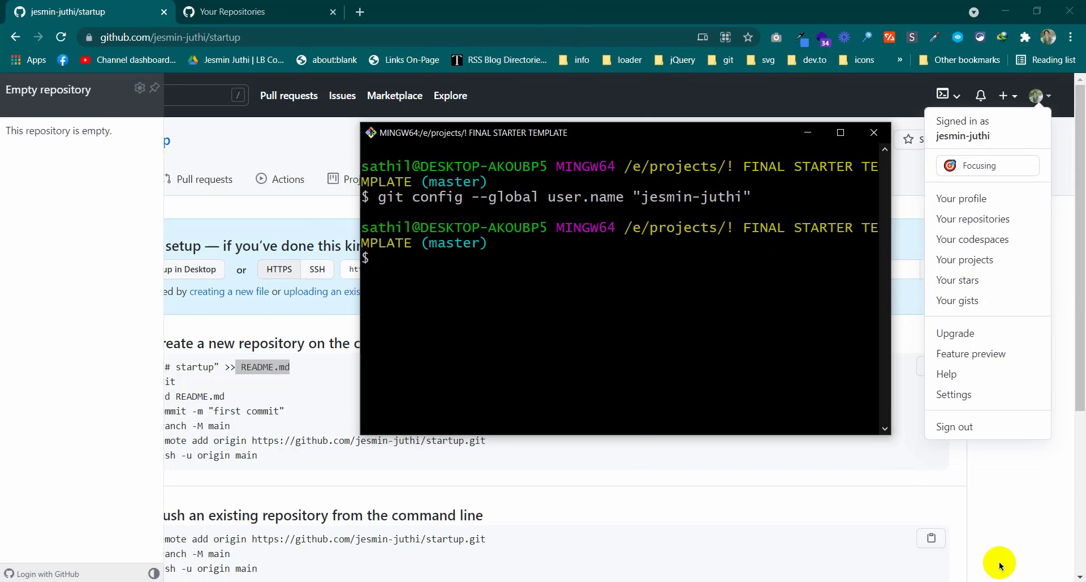
{"action": "left_click", "coordinate": [431, 135]}
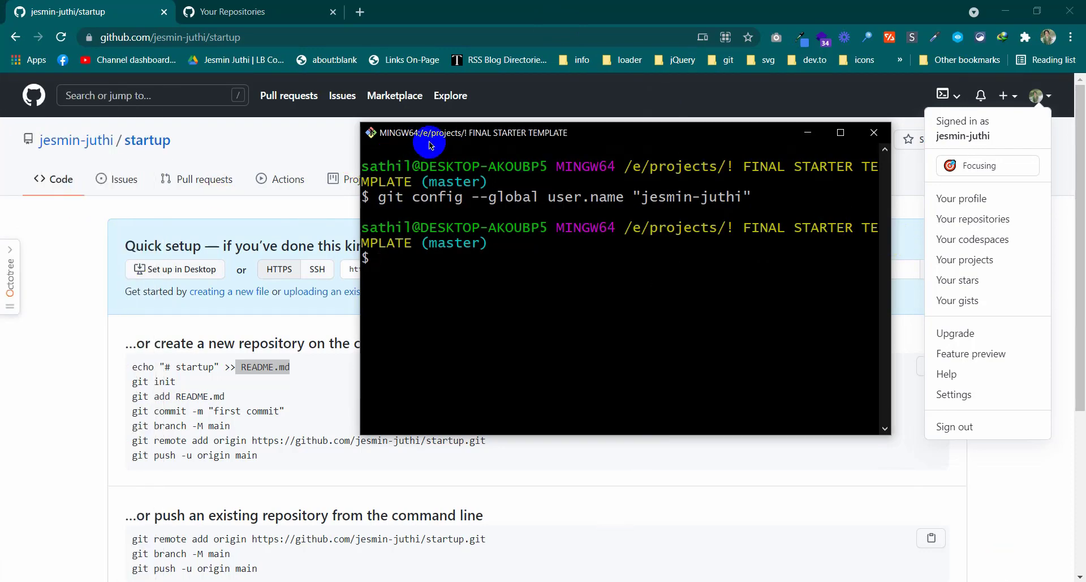
{"action": "left_click_drag", "start_coordinate": [434, 136], "coordinate": [460, 137]}
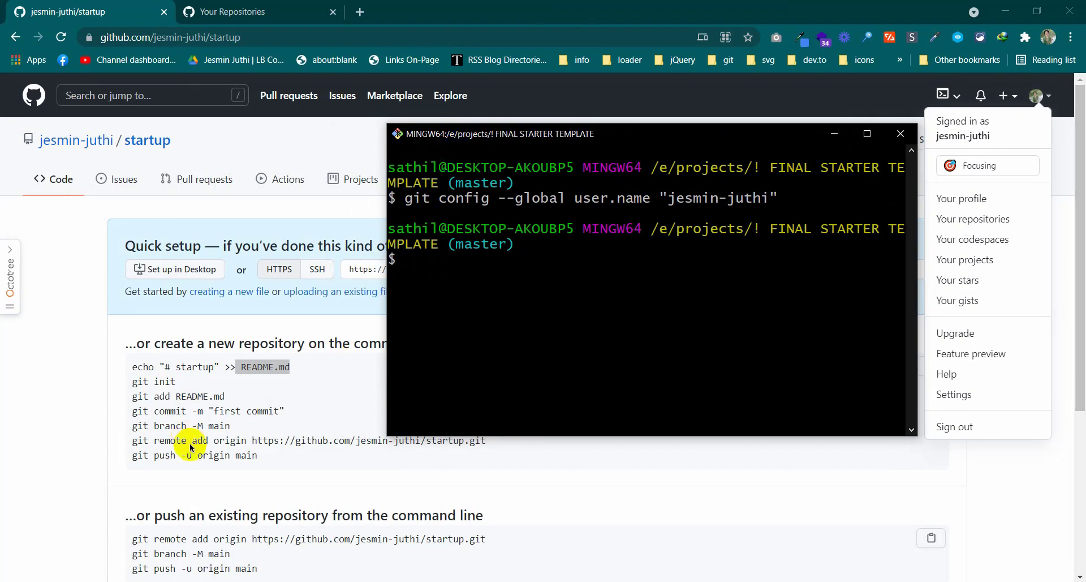
Run git commit -m "starter file", creating root commit 9c053aa with 10 files
{"action": "left_click", "coordinate": [236, 431]}
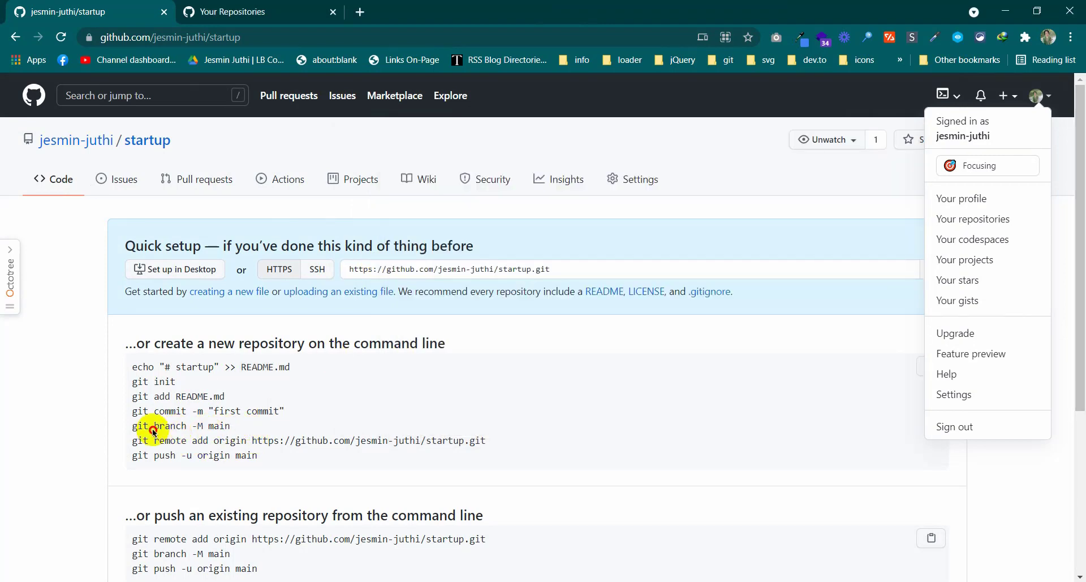
{"action": "left_click", "coordinate": [138, 425]}
{"action": "scroll", "coordinate": [291, 407], "scroll_direction": "down", "scroll_amount": 1}
{"action": "scroll", "coordinate": [317, 406], "scroll_direction": "down", "scroll_amount": 2}
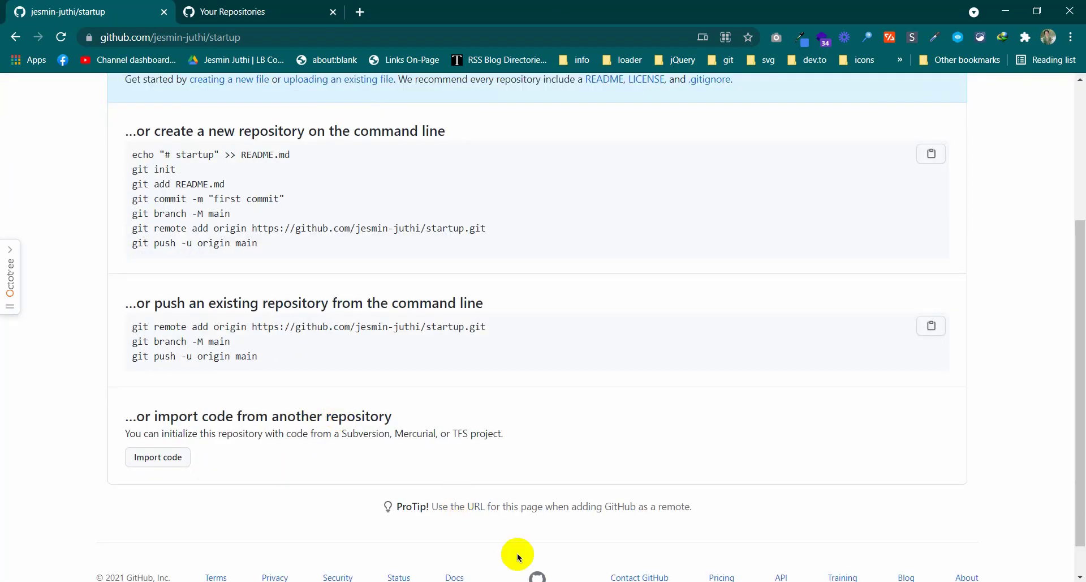
{"action": "key", "text": "alt+Tab"}
{"action": "left_click", "coordinate": [592, 304]}
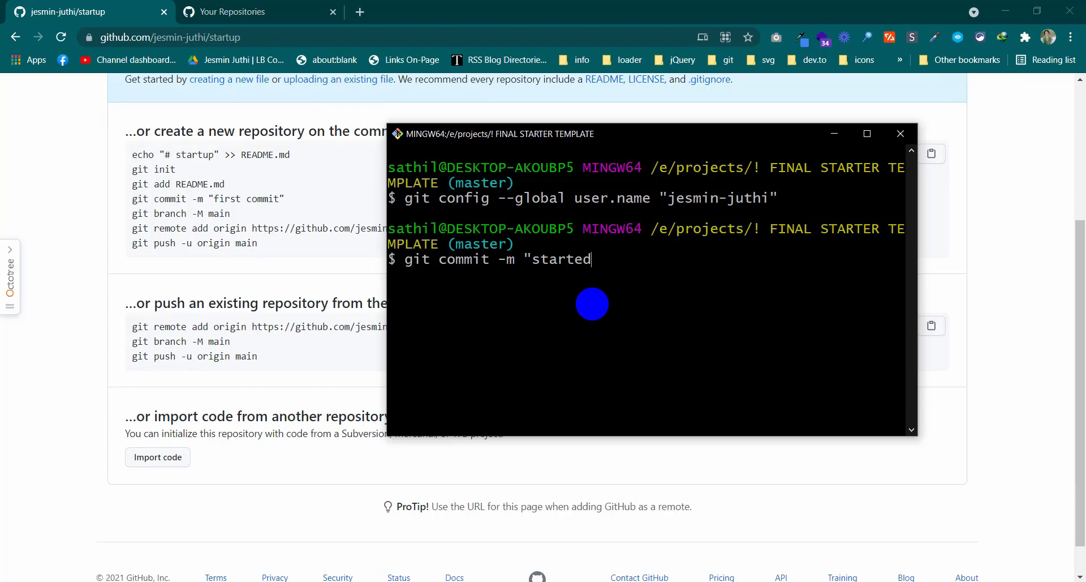
{"action": "key", "text": "Return"}
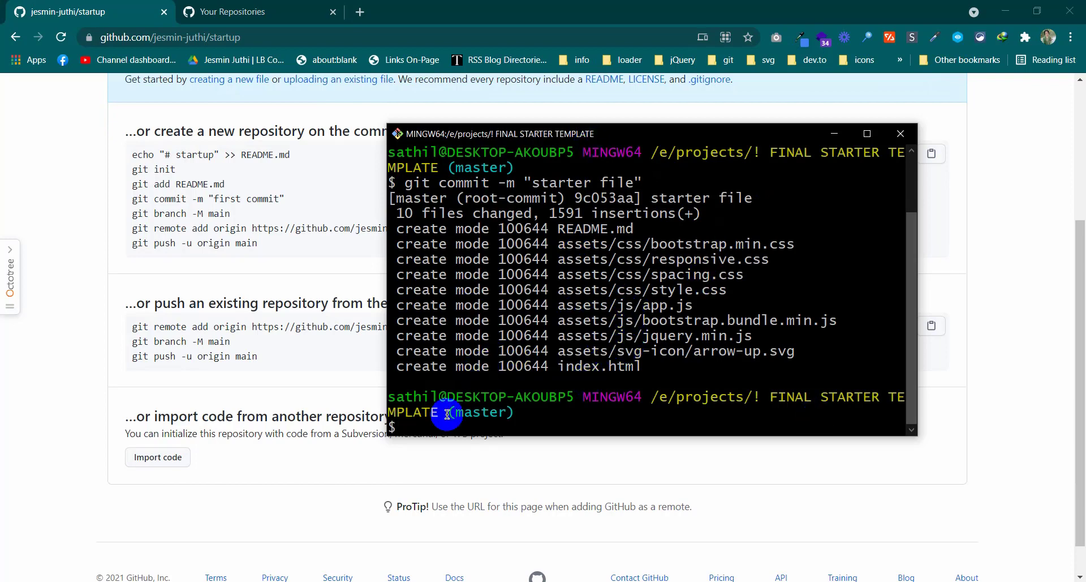
{"action": "left_click", "coordinate": [133, 215]}
{"action": "left_click_drag", "start_coordinate": [133, 215], "coordinate": [244, 213]}
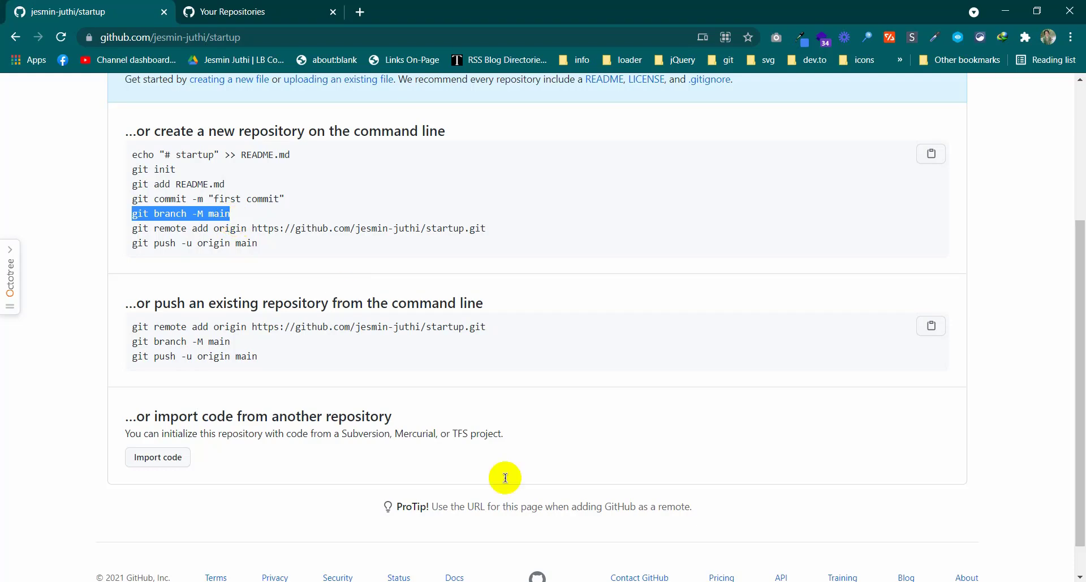
Rename the local branch to main with git branch -M main
{"action": "left_click", "coordinate": [494, 580]}
{"action": "right_click", "coordinate": [493, 428]}
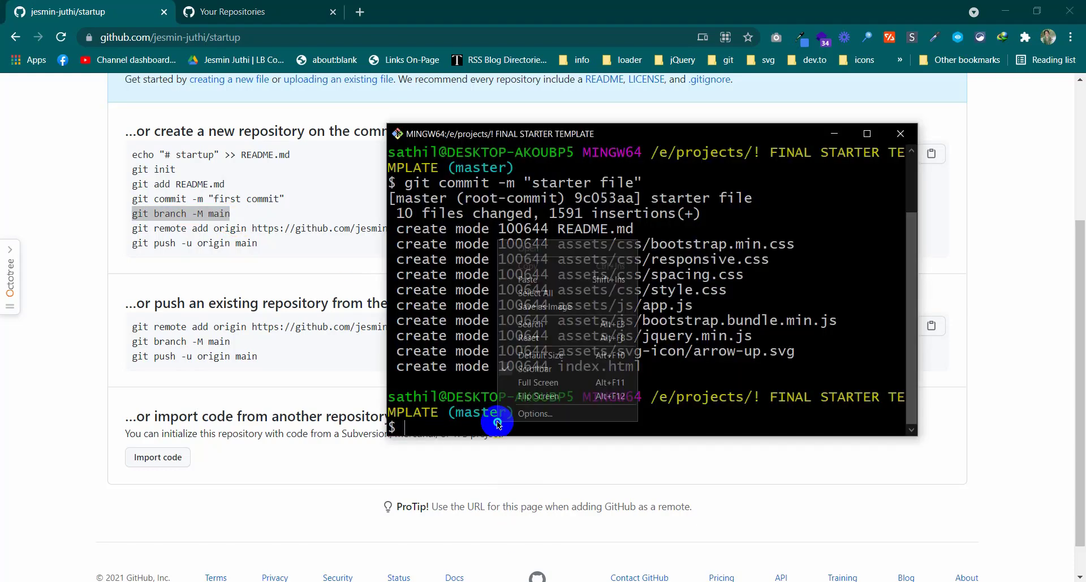
{"action": "left_click", "coordinate": [553, 273]}
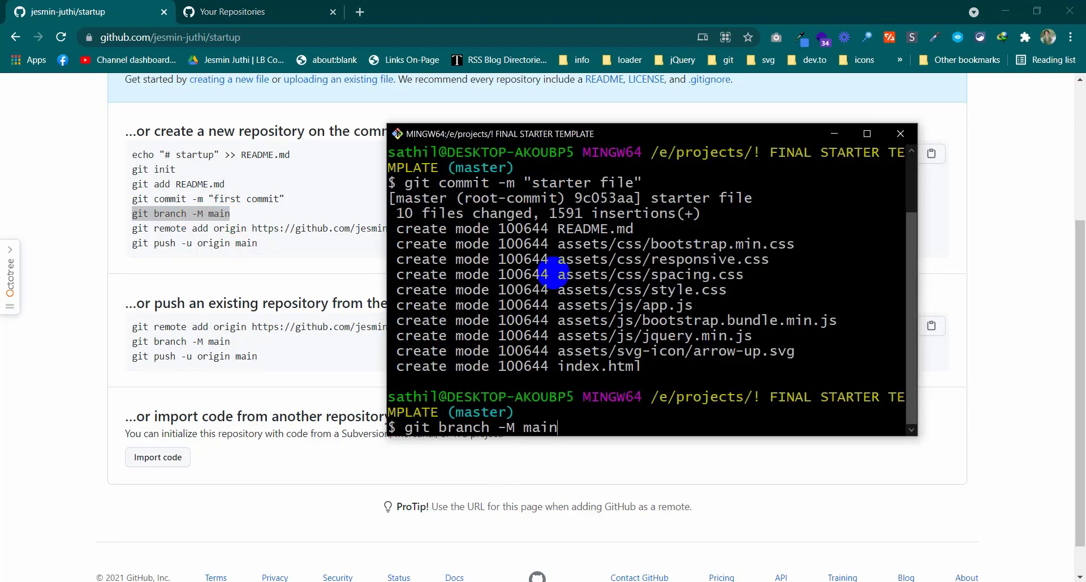
{"action": "key", "text": "Return"}
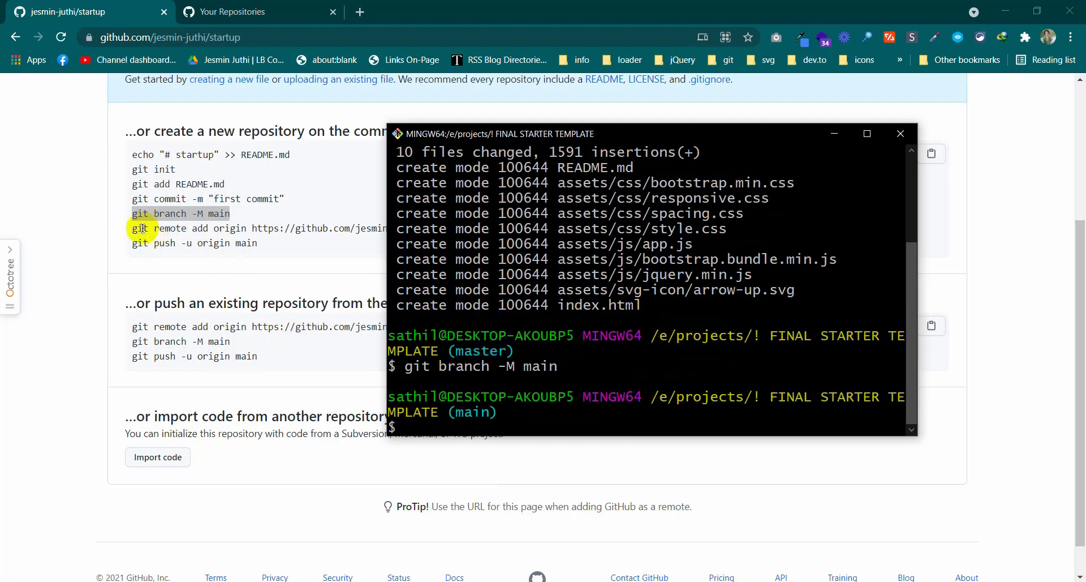
Add the GitHub startup repository as remote origin using the copied git remote add command
{"action": "left_click_drag", "start_coordinate": [129, 228], "coordinate": [502, 232]}
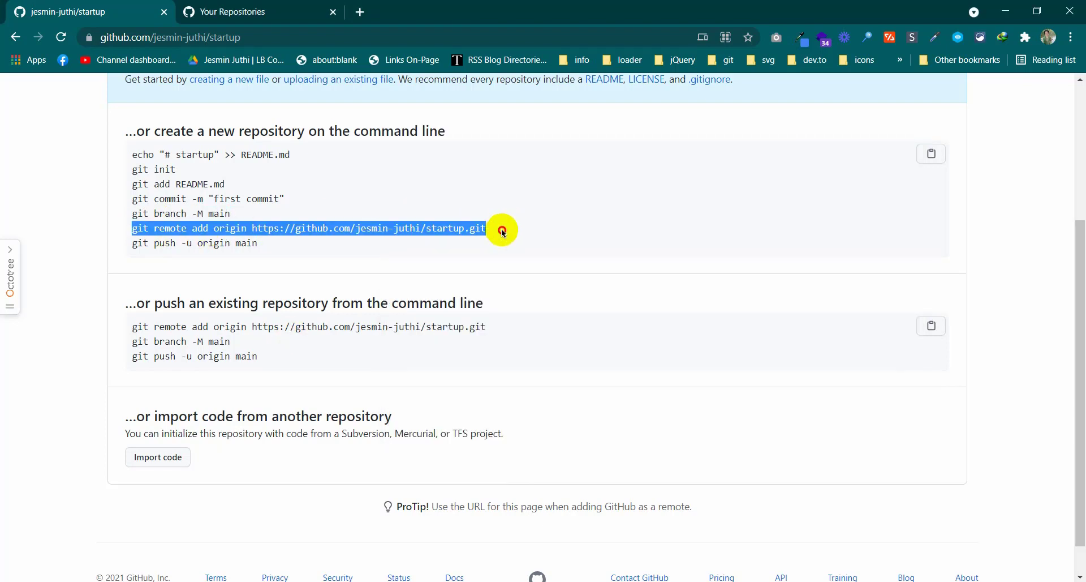
{"action": "key", "text": "ctrl+c"}
{"action": "key", "text": "alt+Tab"}
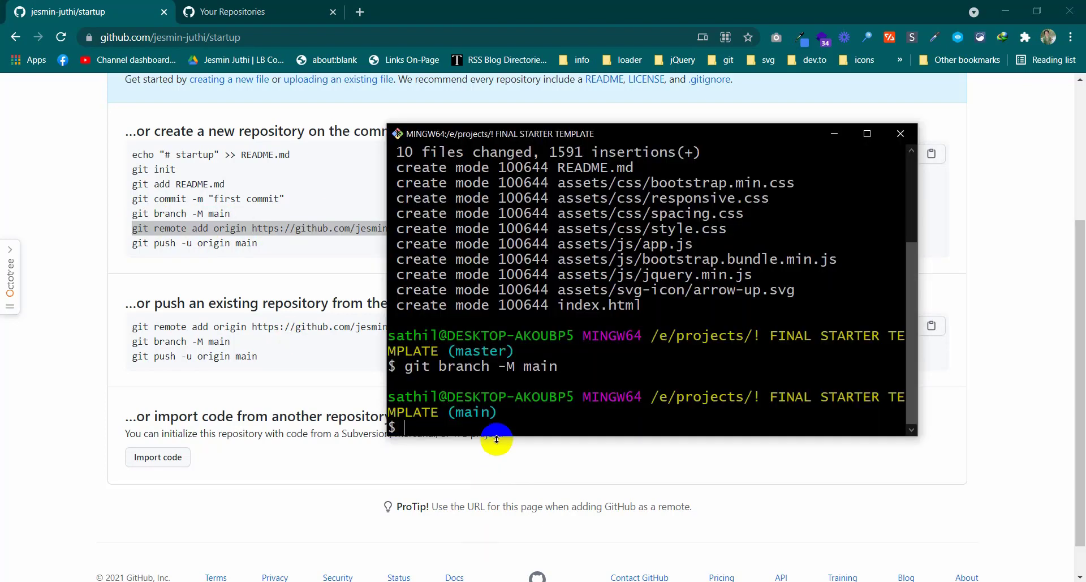
{"action": "right_click", "coordinate": [495, 428]}
{"action": "left_click", "coordinate": [552, 286]}
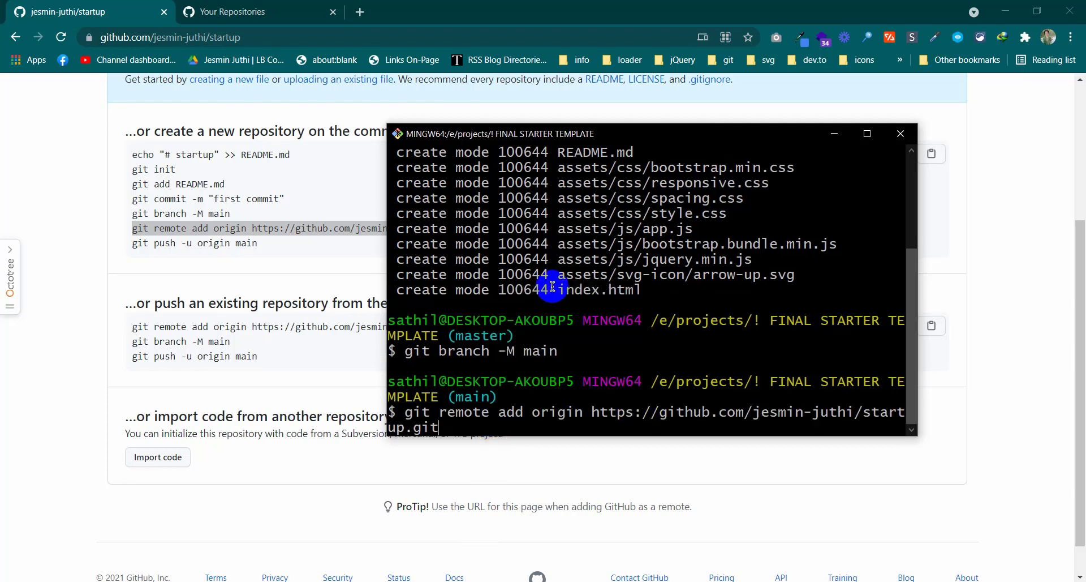
{"action": "key", "text": "Return"}
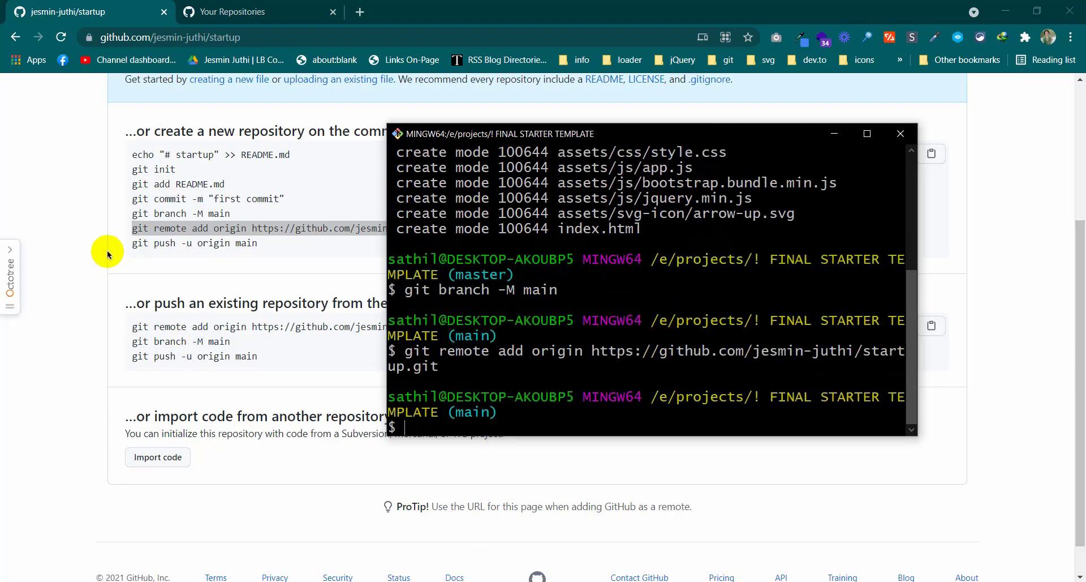
Paste git push -u origin main into Git Bash to start the push
{"action": "left_click", "coordinate": [129, 246]}
{"action": "left_click_drag", "start_coordinate": [129, 247], "coordinate": [257, 244]}
{"action": "key", "text": "ctrl+c"}
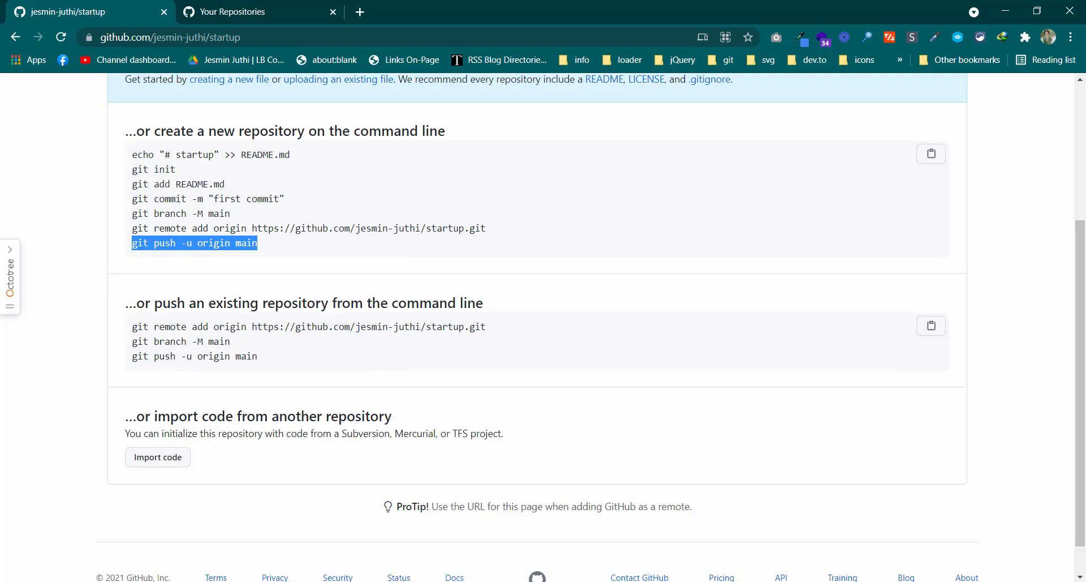
{"action": "key", "text": "alt+Tab"}
{"action": "right_click", "coordinate": [460, 427]}
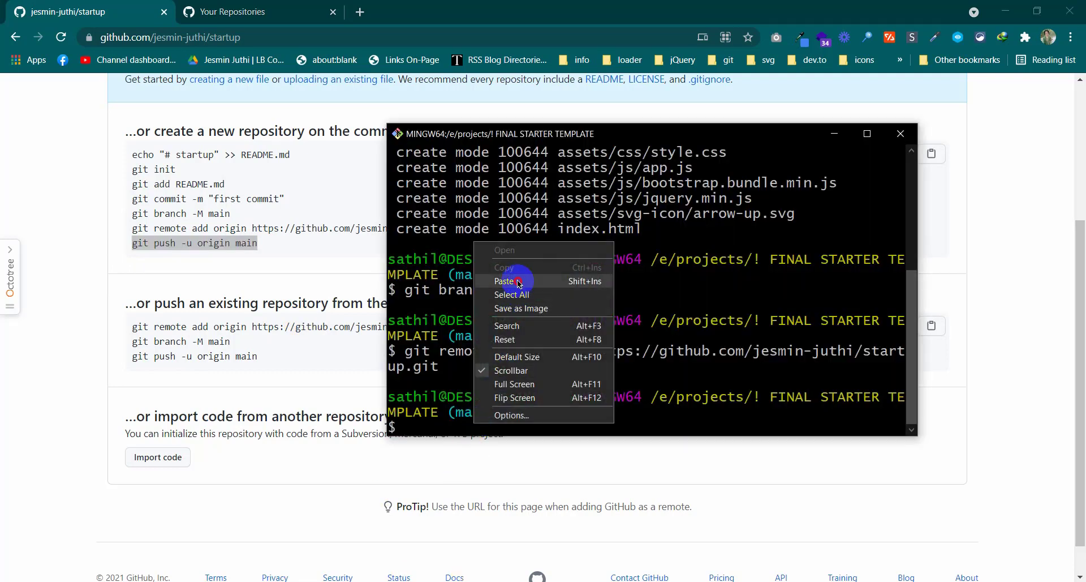
{"action": "left_click", "coordinate": [517, 280]}
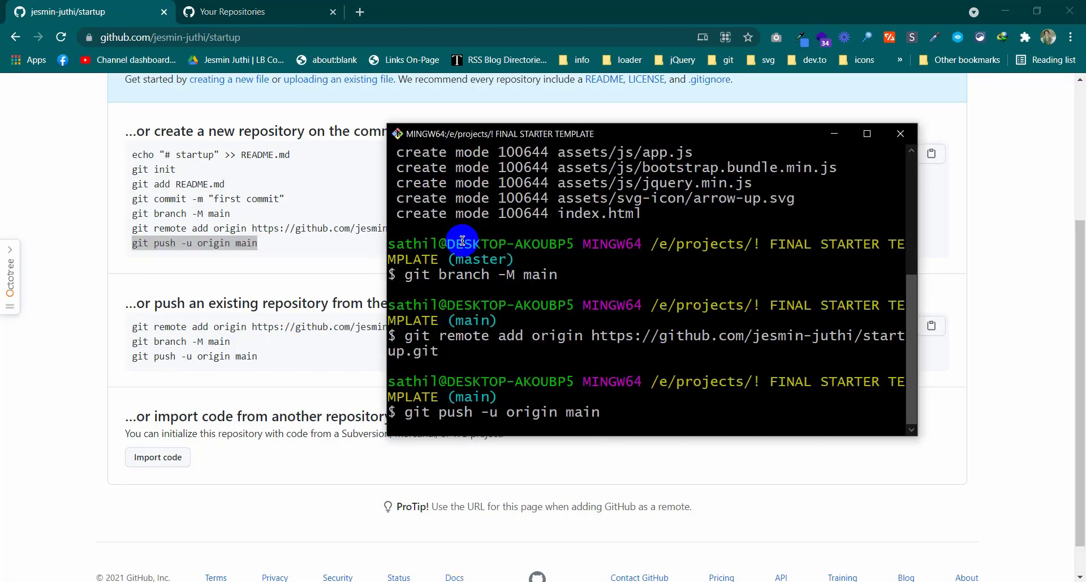
{"action": "left_click", "coordinate": [673, 484]}
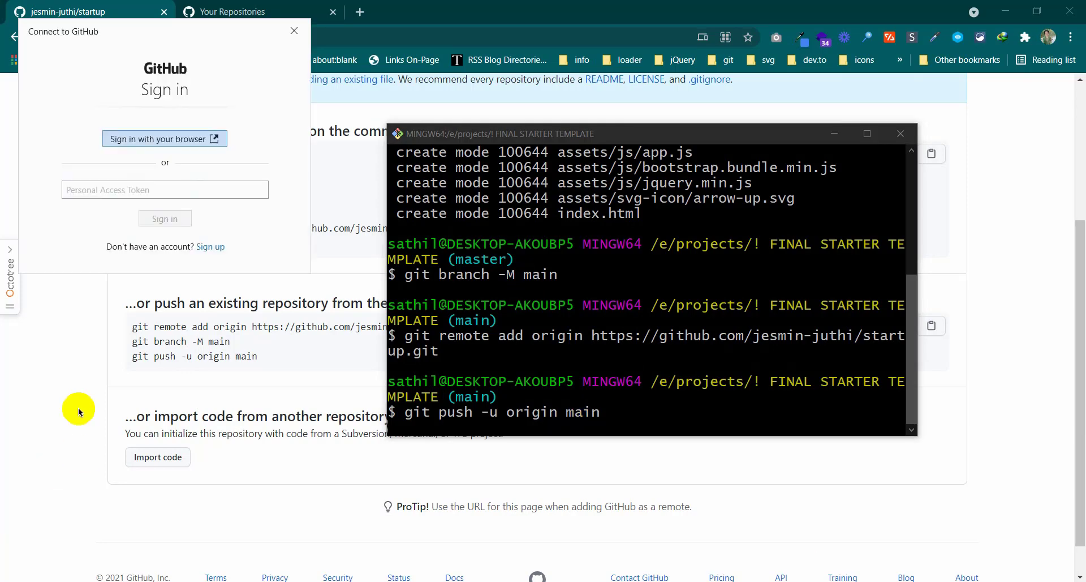
Authorise the push by signing in to GitHub through the browser
{"action": "left_click_drag", "start_coordinate": [184, 35], "coordinate": [359, 167]}
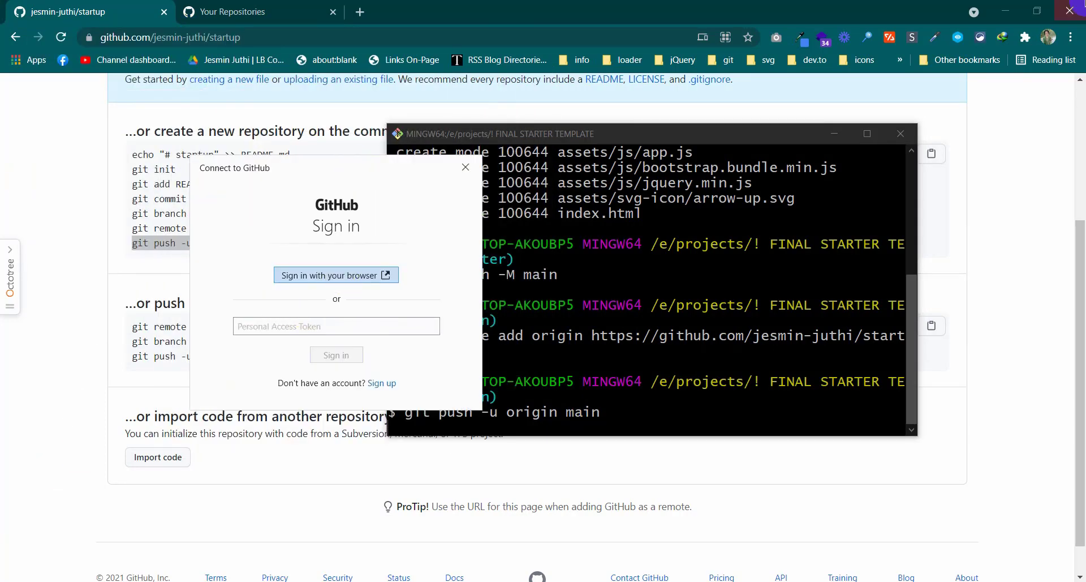
{"action": "left_click", "coordinate": [317, 276]}
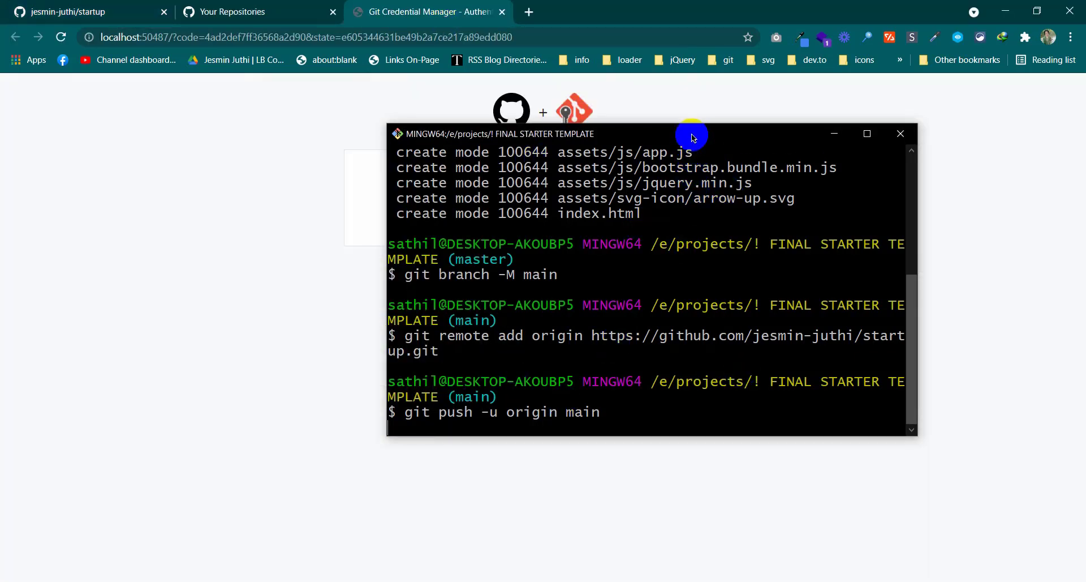
{"action": "left_click_drag", "start_coordinate": [692, 135], "coordinate": [646, 243]}
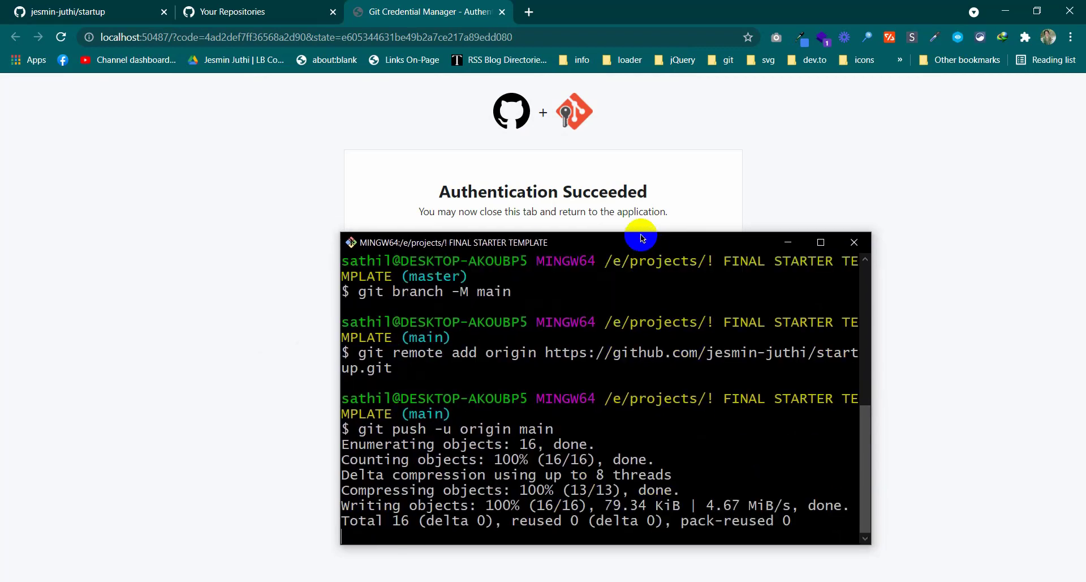
{"action": "left_click", "coordinate": [552, 466]}
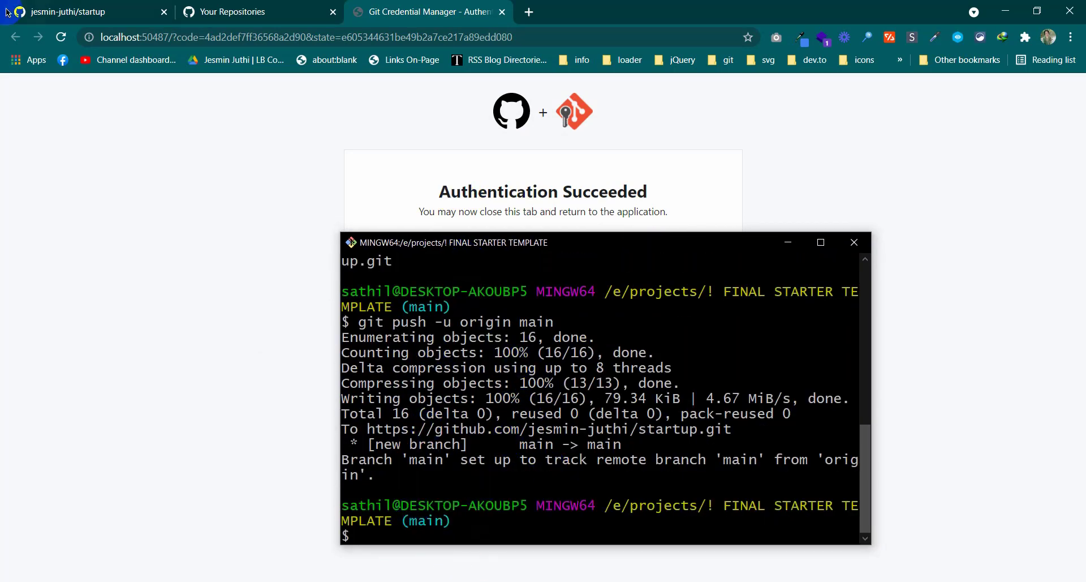
Reload the startup repository page to confirm assets, README.md and index.html arrived
{"action": "left_click", "coordinate": [85, 4]}
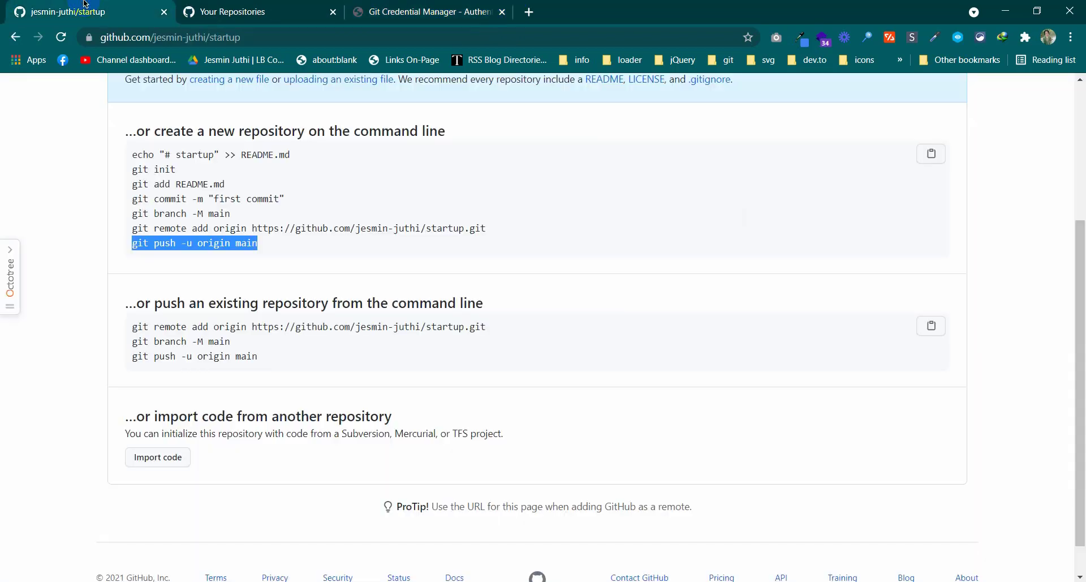
{"action": "left_click", "coordinate": [61, 37]}
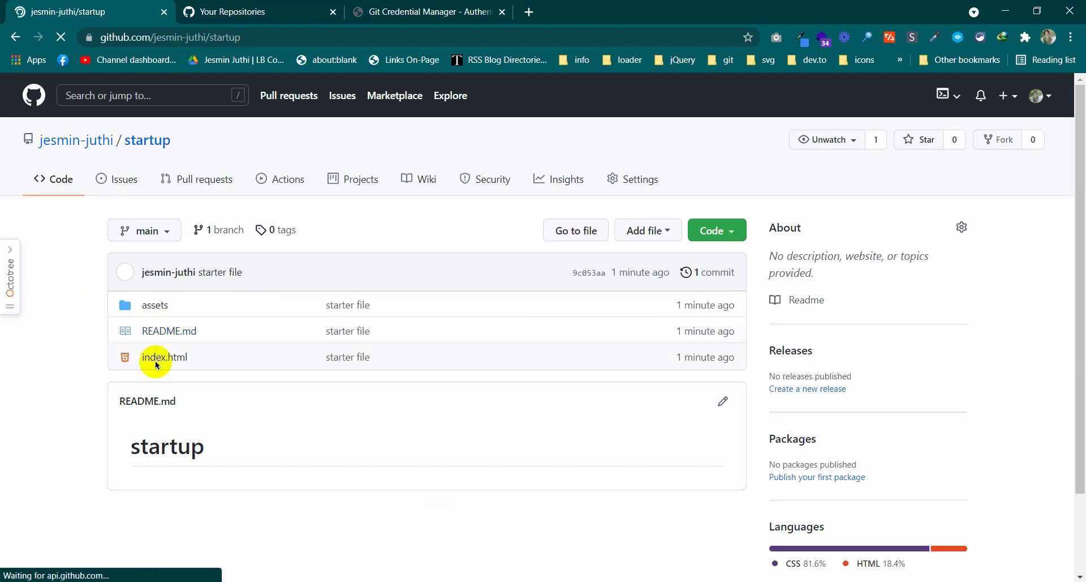
{"action": "scroll", "coordinate": [169, 328], "scroll_direction": "down", "scroll_amount": 2}
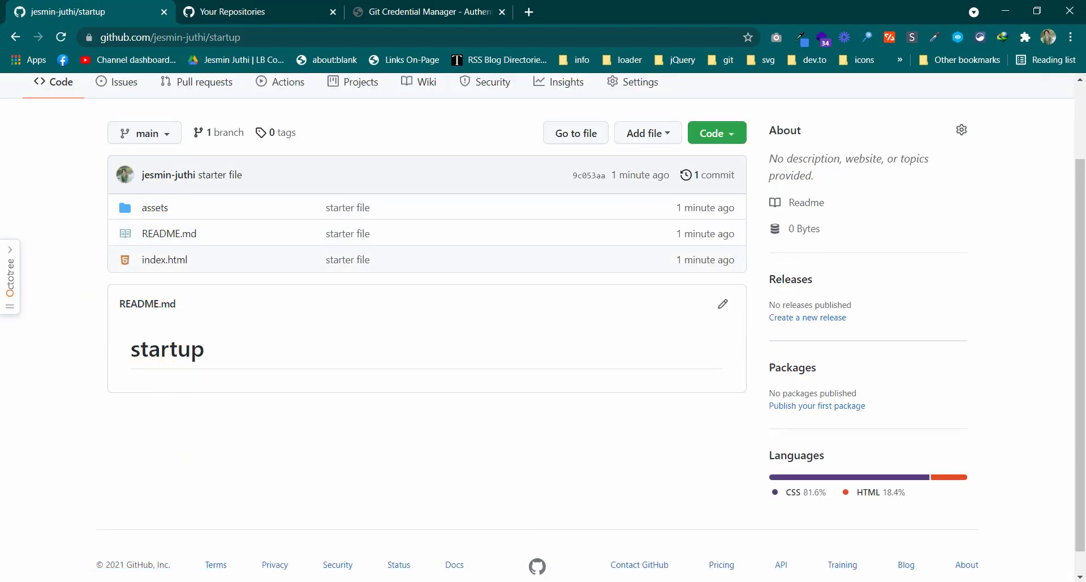
{"action": "key", "text": "alt+Tab"}
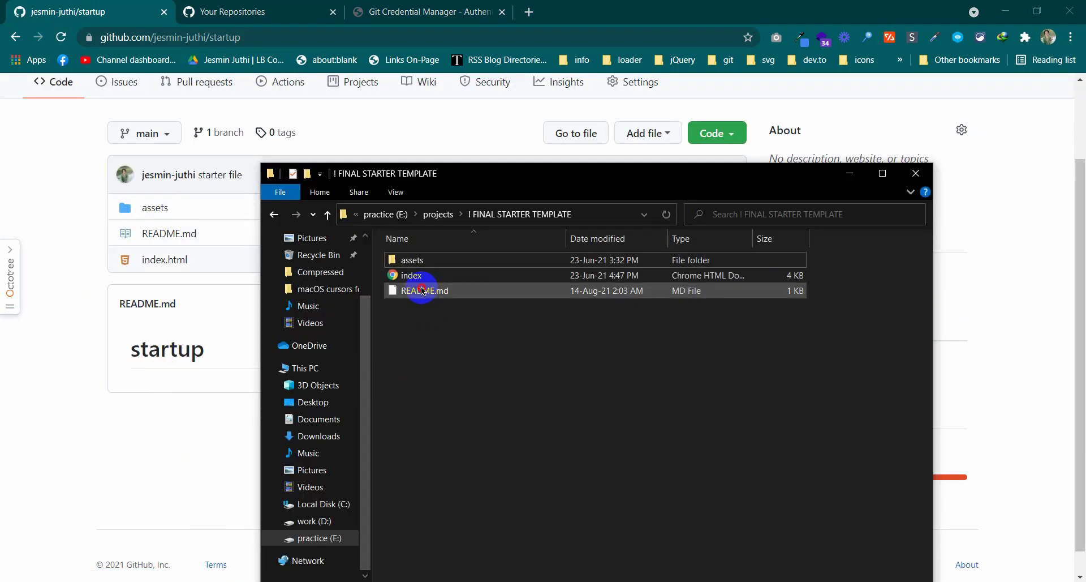
Turn on file name extensions in File Explorer's view options
{"action": "left_click", "coordinate": [421, 286]}
{"action": "left_click", "coordinate": [422, 277]}
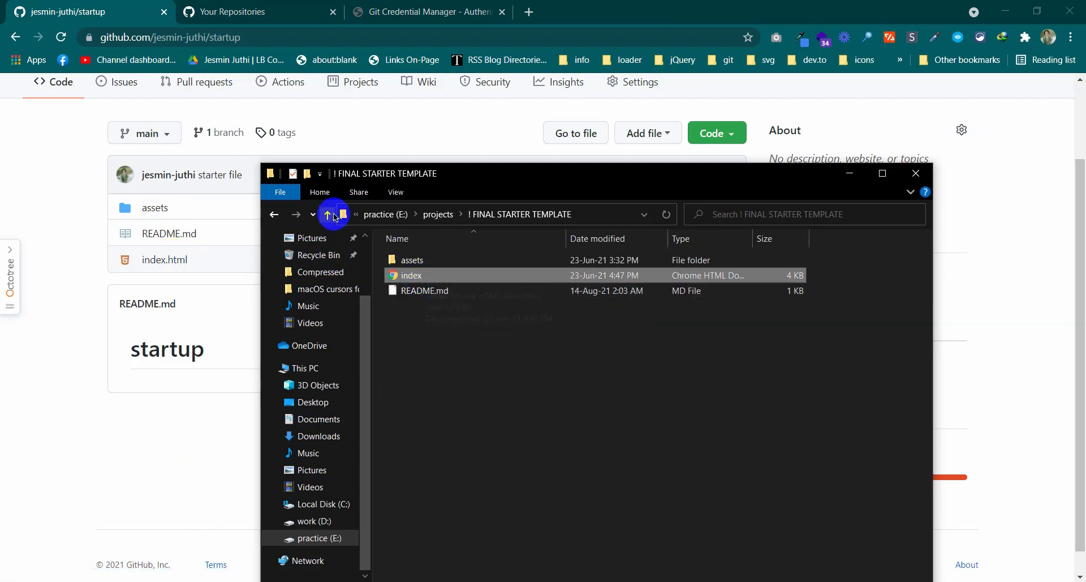
{"action": "left_click", "coordinate": [397, 192]}
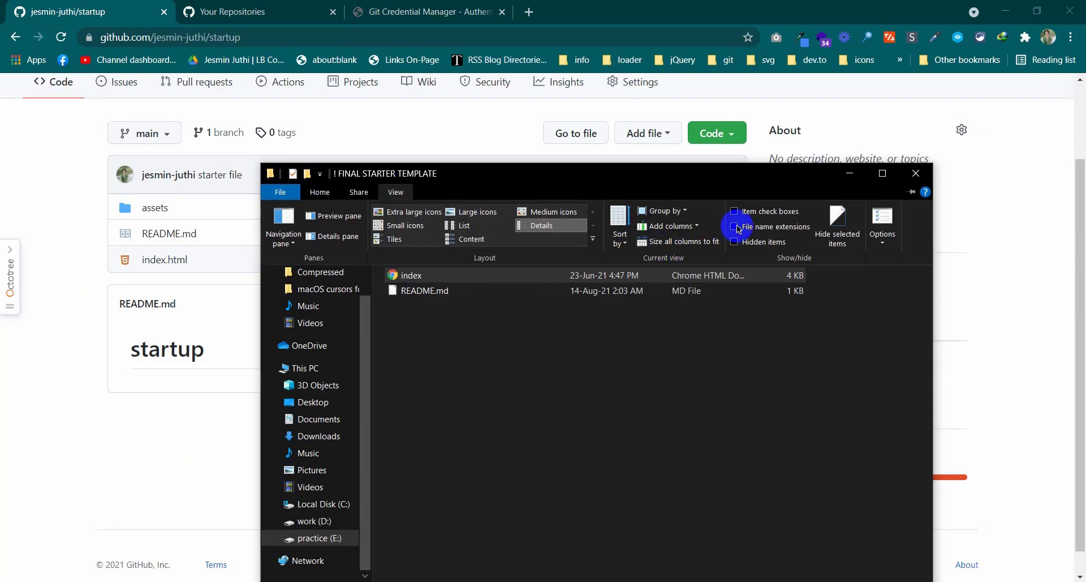
{"action": "left_click", "coordinate": [736, 227]}
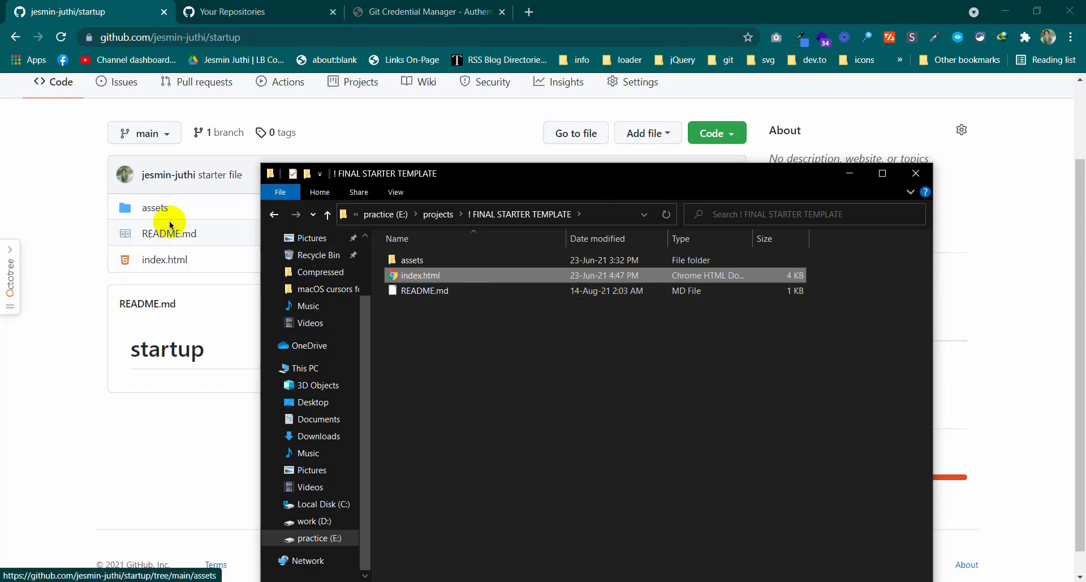
Move File Explorer aside and close the finished Git Bash window
{"action": "left_click_drag", "start_coordinate": [525, 187], "coordinate": [508, 81]}
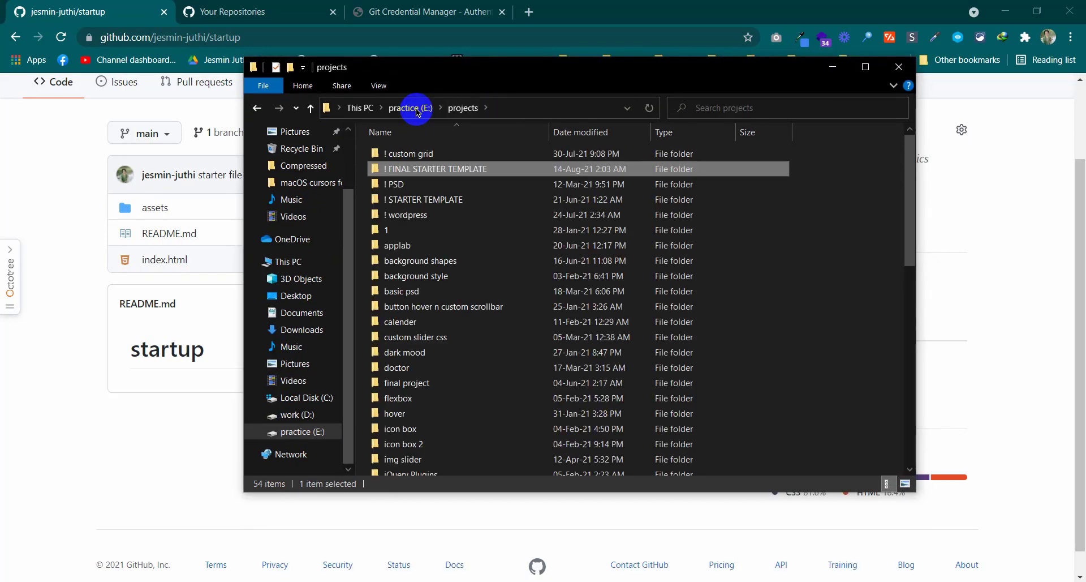
{"action": "key", "text": "alt+Tab"}
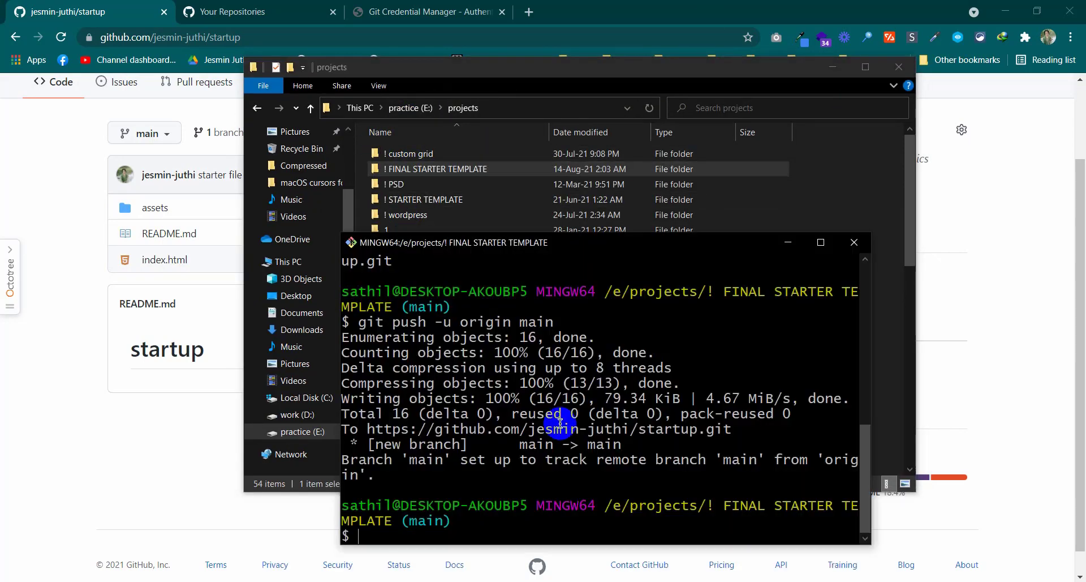
{"action": "left_click", "coordinate": [846, 245]}
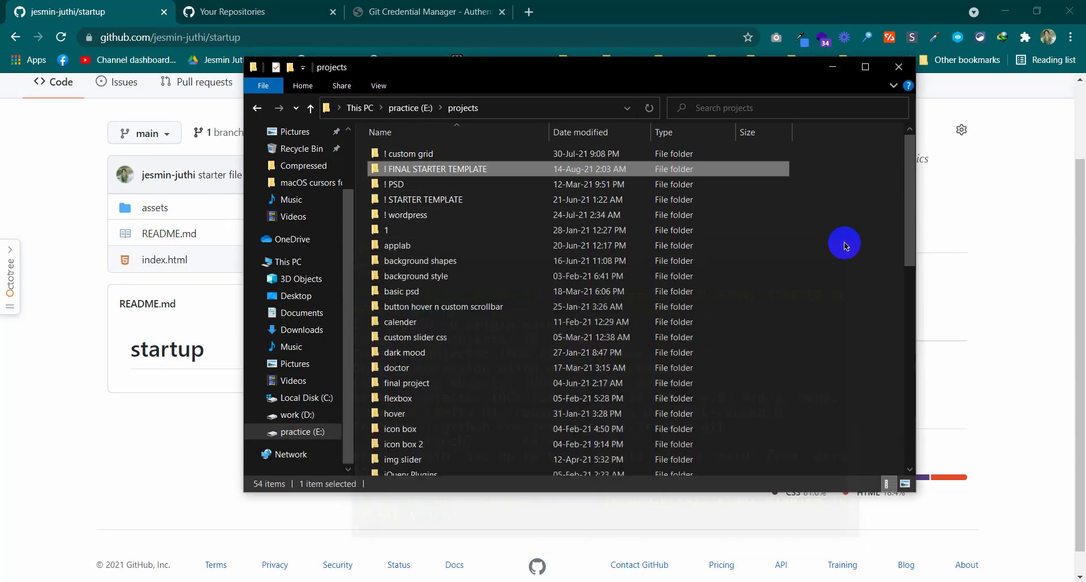
Open the ! STARTER TEMPLATE folder and view the landing page's source in Chrome
{"action": "double_click", "coordinate": [460, 195]}
{"action": "key", "text": "alt+Tab"}
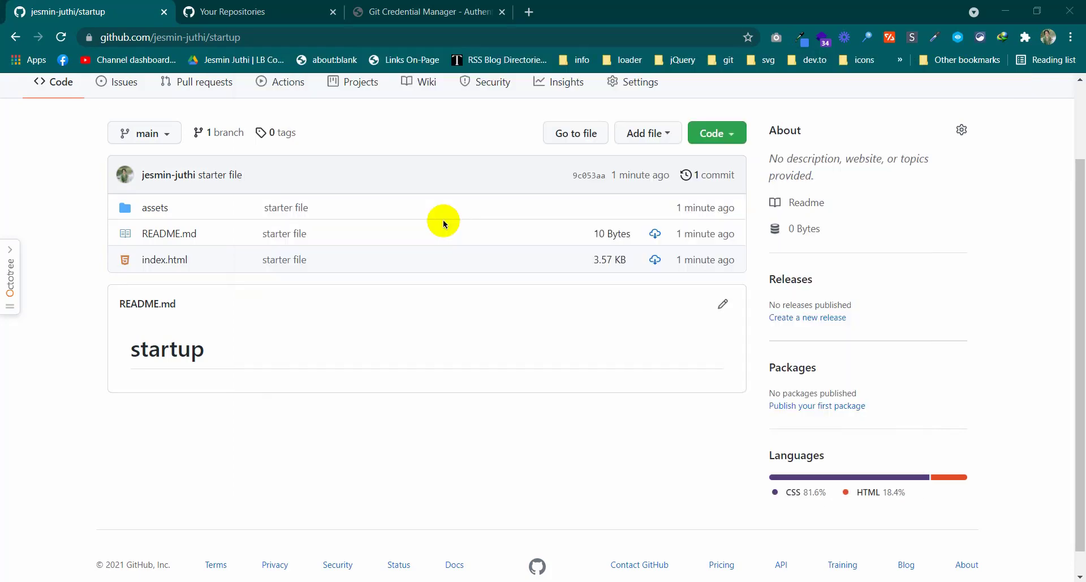
{"action": "right_click", "coordinate": [341, 134]}
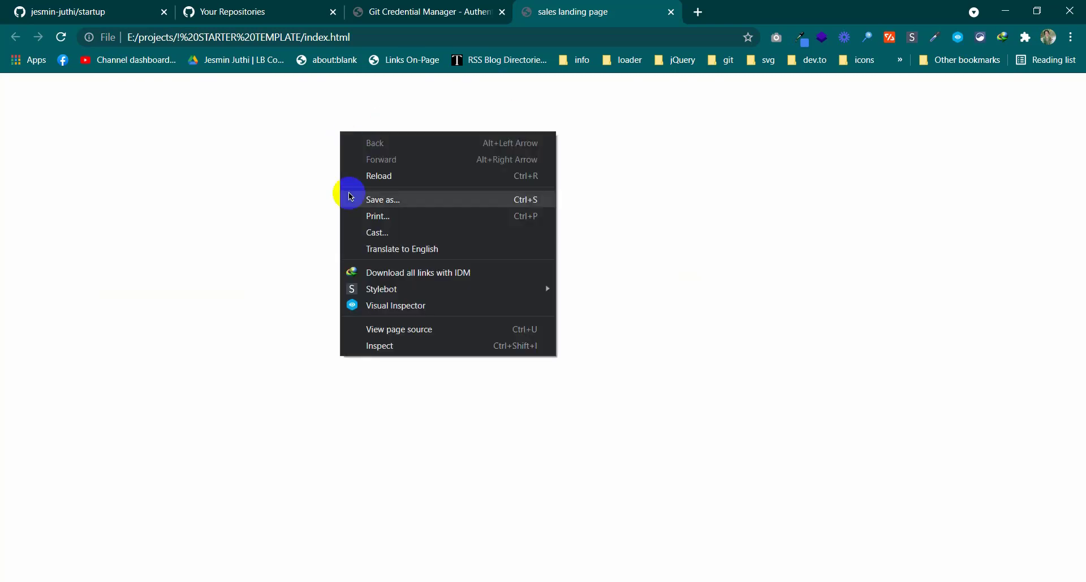
{"action": "left_click", "coordinate": [368, 328]}
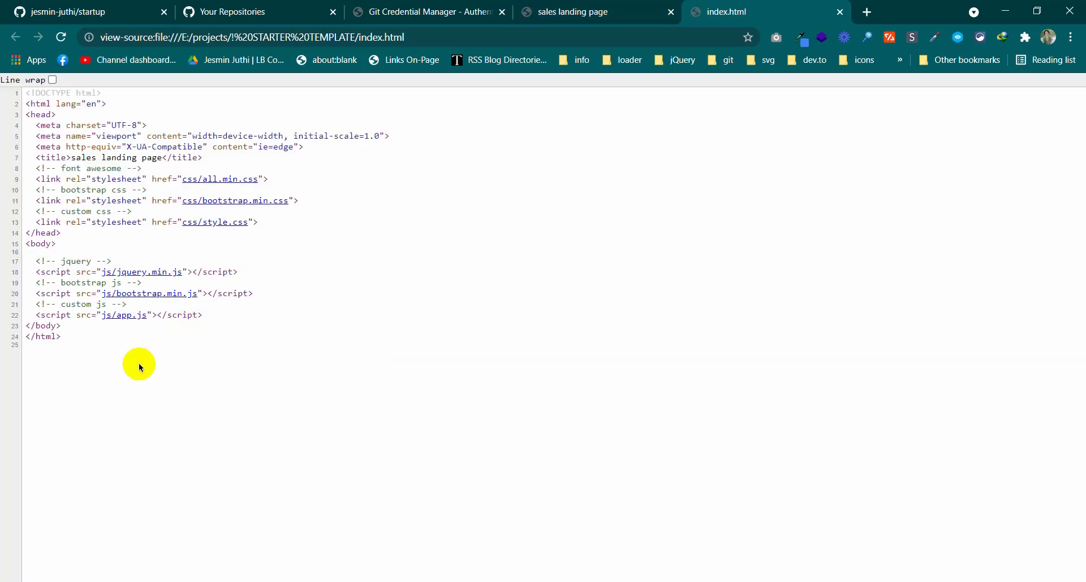
{"action": "left_click_drag", "start_coordinate": [68, 342], "coordinate": [2, 78]}
{"action": "left_click", "coordinate": [396, 388]}
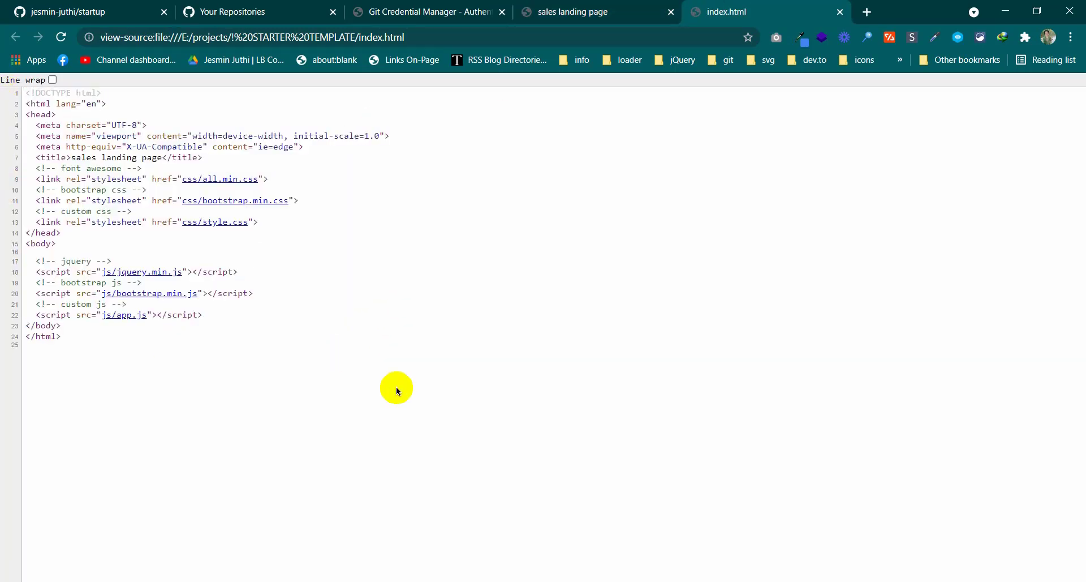
Close the page-source, sales landing page and authentication success tabs
{"action": "middle_click", "coordinate": [705, 8]}
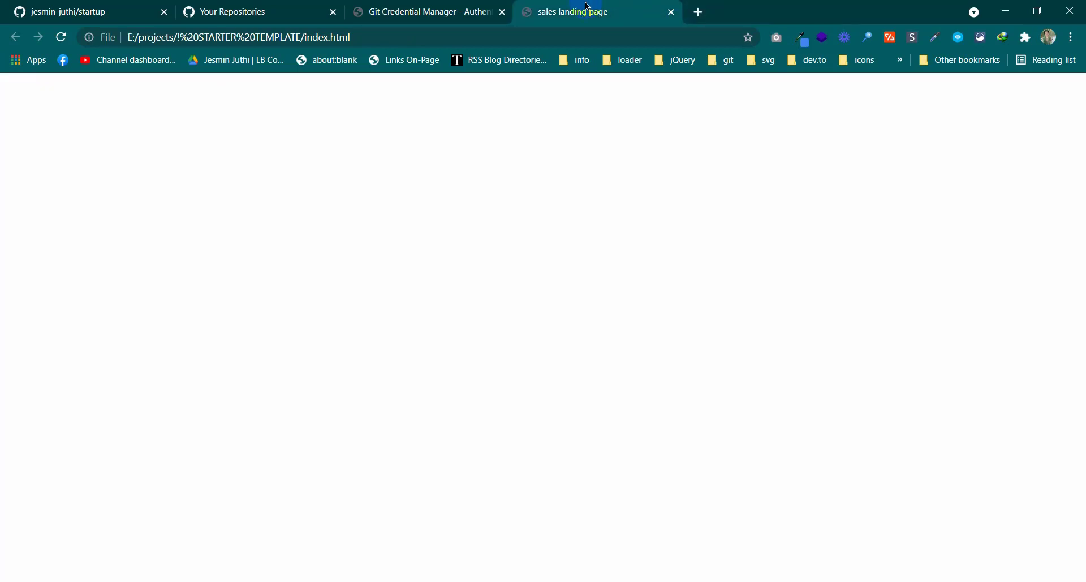
{"action": "middle_click", "coordinate": [590, 11]}
{"action": "middle_click", "coordinate": [430, 15]}
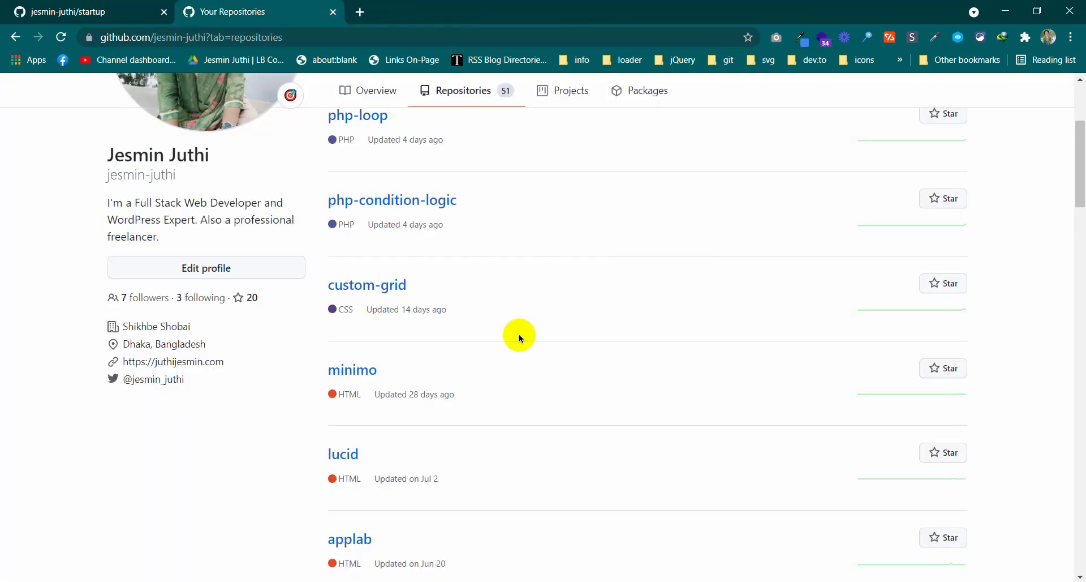
{"action": "scroll", "coordinate": [516, 334], "scroll_direction": "up", "scroll_amount": 3}
Start a new repository from GitHub's create menu
{"action": "left_click", "coordinate": [1001, 96]}
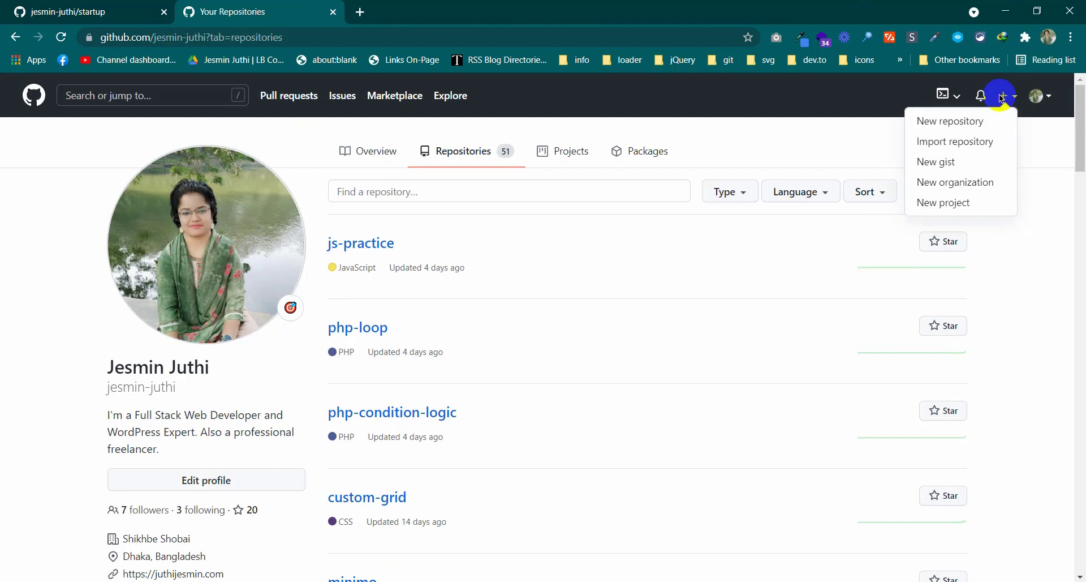
{"action": "left_click", "coordinate": [1013, 282]}
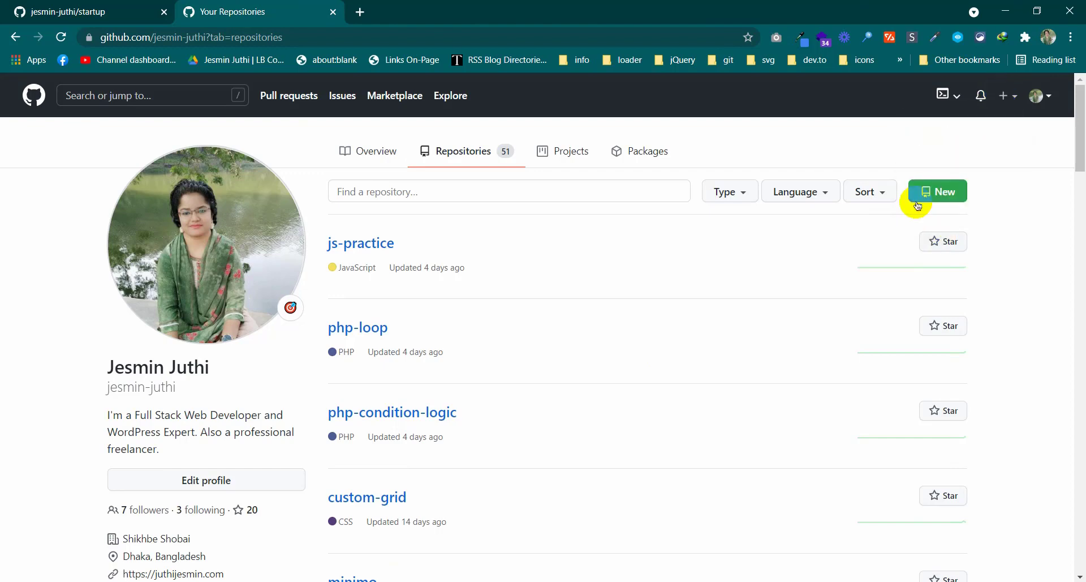
{"action": "left_click", "coordinate": [928, 192]}
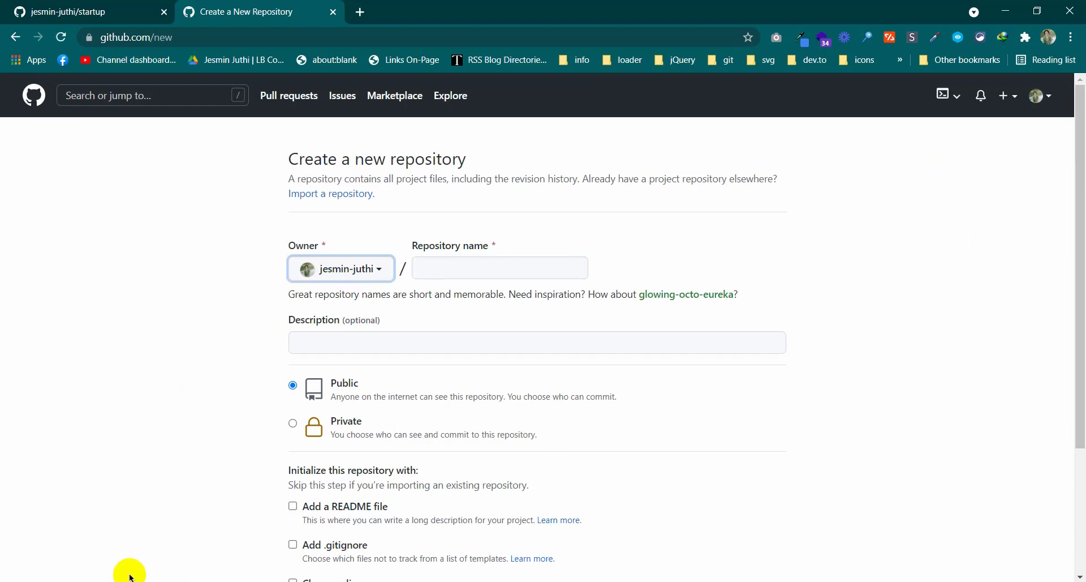
{"action": "left_click", "coordinate": [128, 581]}
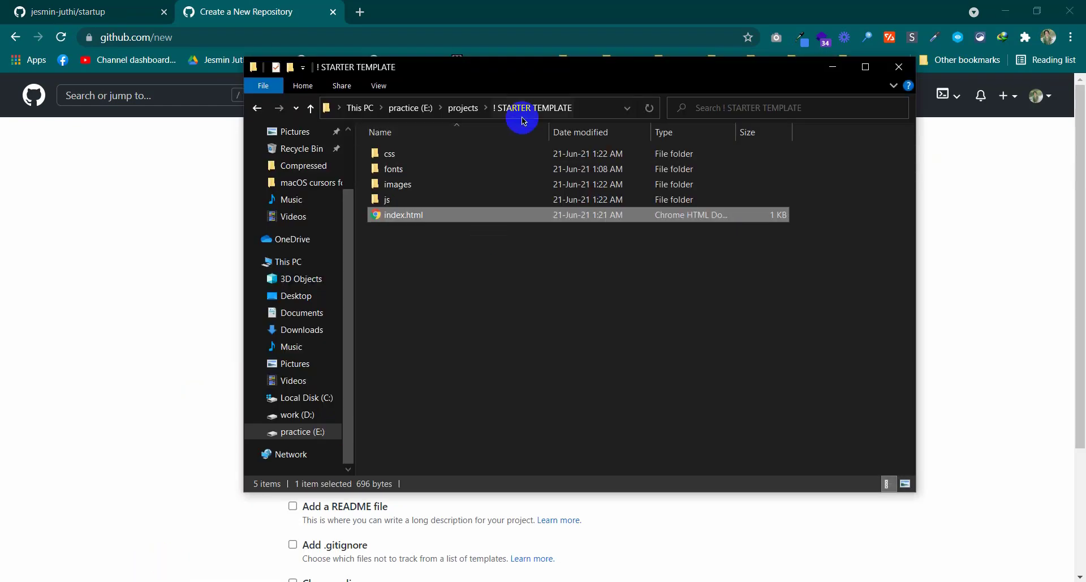
{"action": "left_click", "coordinate": [832, 66]}
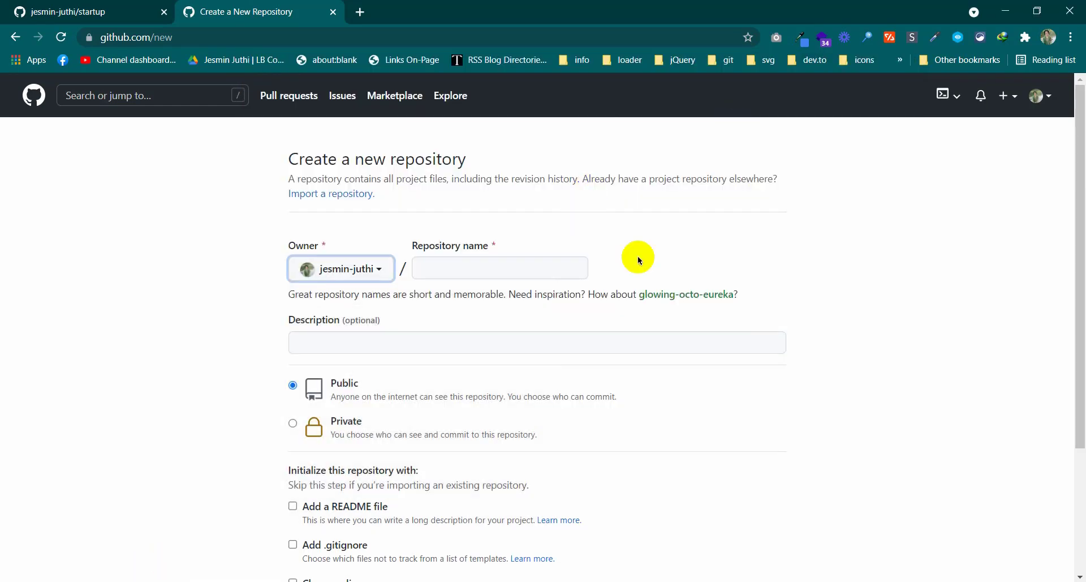
Name the repository starter_template, keep it Public, and create it
{"action": "left_click", "coordinate": [497, 270]}
{"action": "type", "text": "st"}
{"action": "type", "text": "a"}
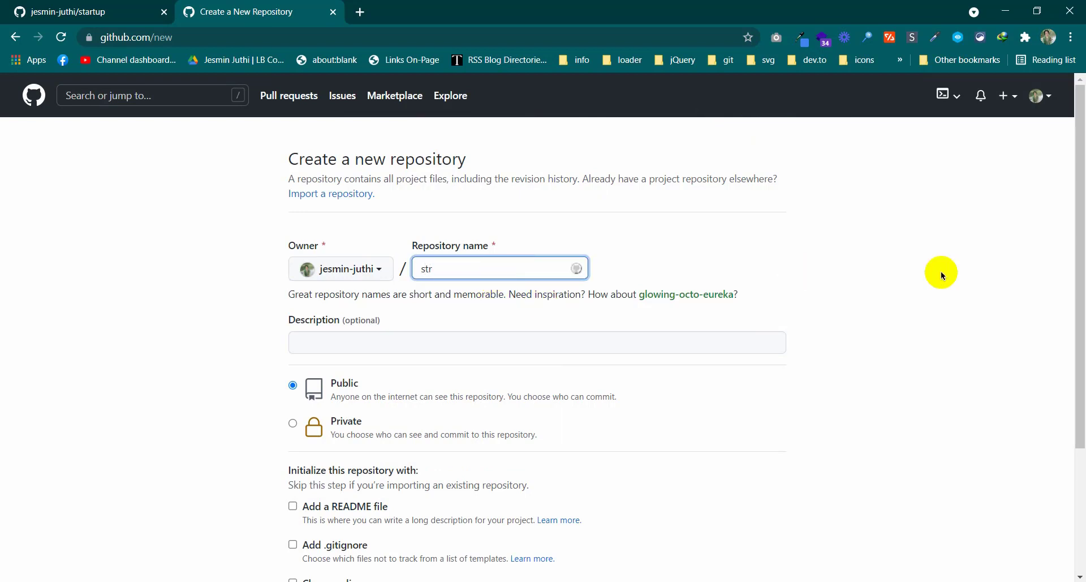
{"action": "type", "text": "rter"}
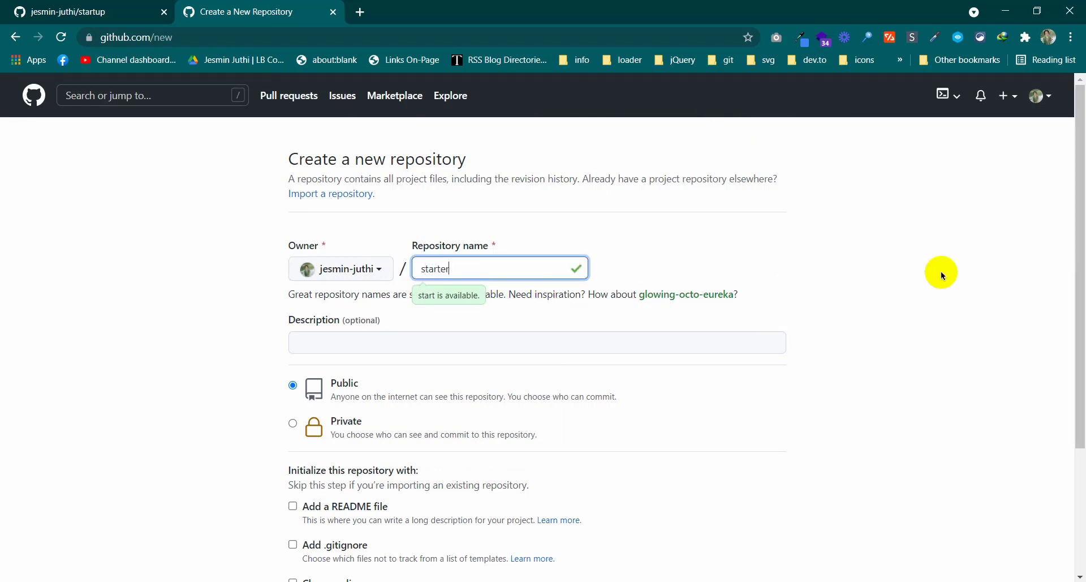
{"action": "type", "text": "-"}
{"action": "type", "text": "template"}
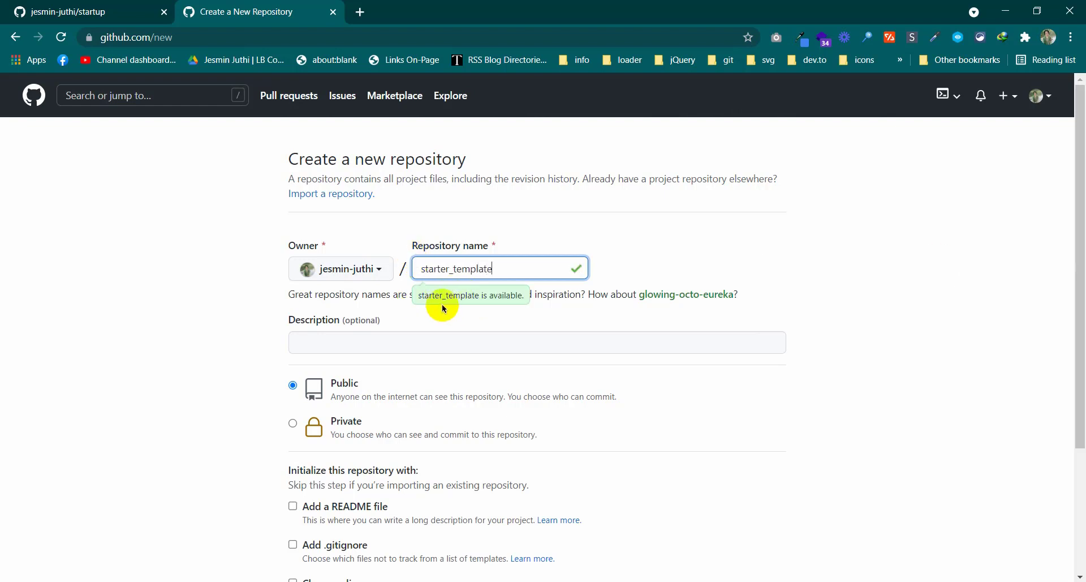
{"action": "scroll", "coordinate": [808, 385], "scroll_direction": "down", "scroll_amount": 1}
{"action": "scroll", "coordinate": [808, 386], "scroll_direction": "down", "scroll_amount": 3}
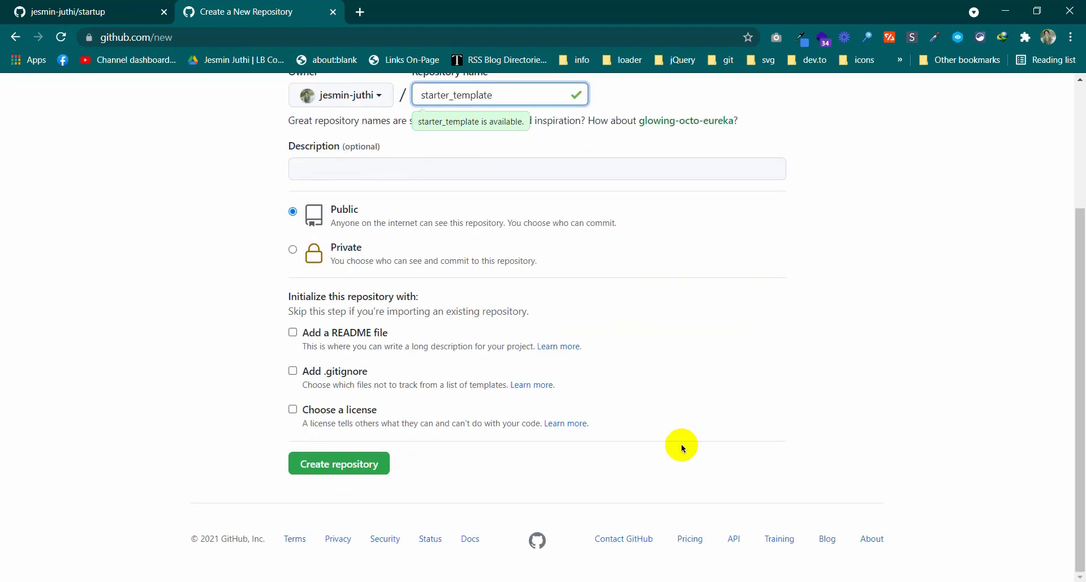
{"action": "scroll", "coordinate": [553, 392], "scroll_direction": "up", "scroll_amount": 3}
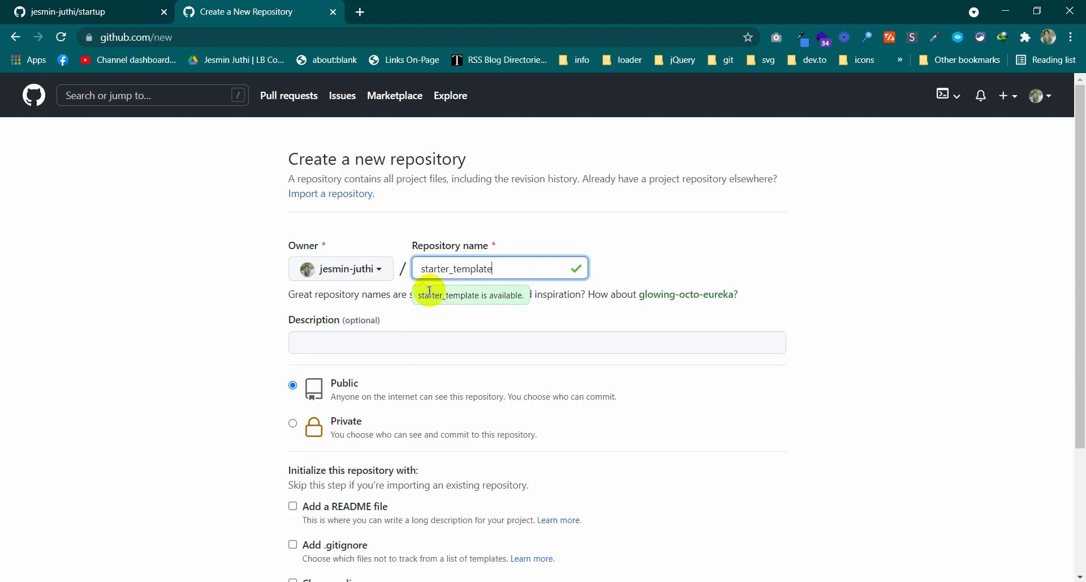
{"action": "scroll", "coordinate": [430, 290], "scroll_direction": "down", "scroll_amount": 3}
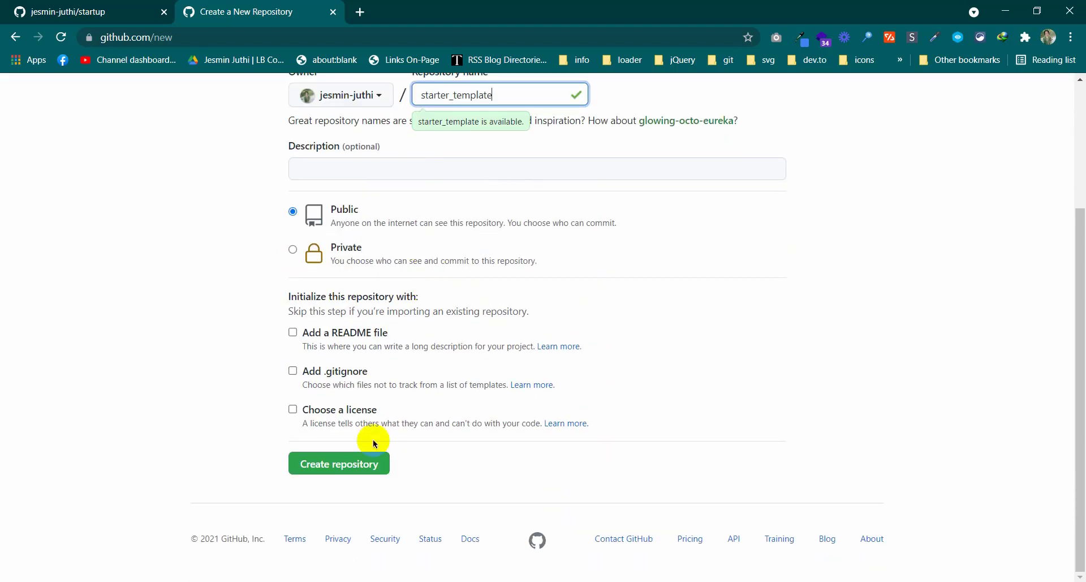
{"action": "left_click", "coordinate": [342, 469]}
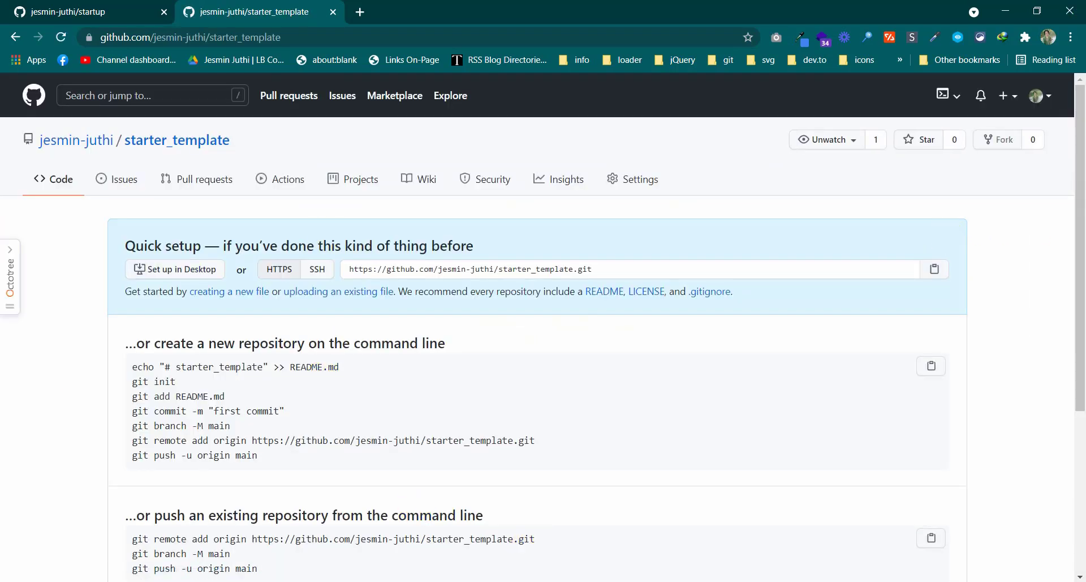
Open Git Bash Here in the ! STARTER TEMPLATE folder
{"action": "left_click", "coordinate": [89, 529]}
{"action": "left_click", "coordinate": [507, 288]}
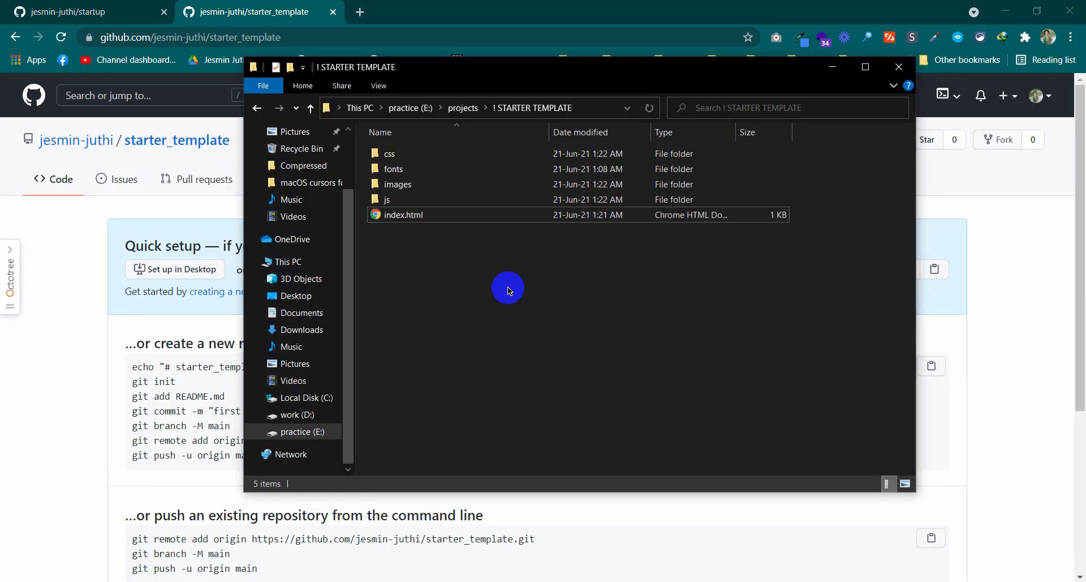
{"action": "right_click", "coordinate": [525, 258]}
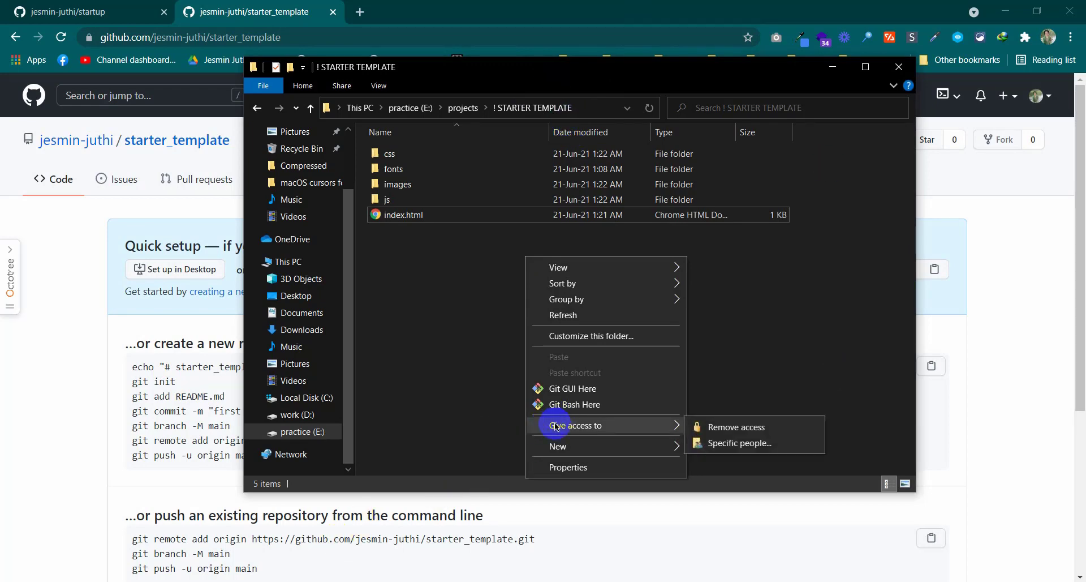
{"action": "left_click", "coordinate": [564, 405]}
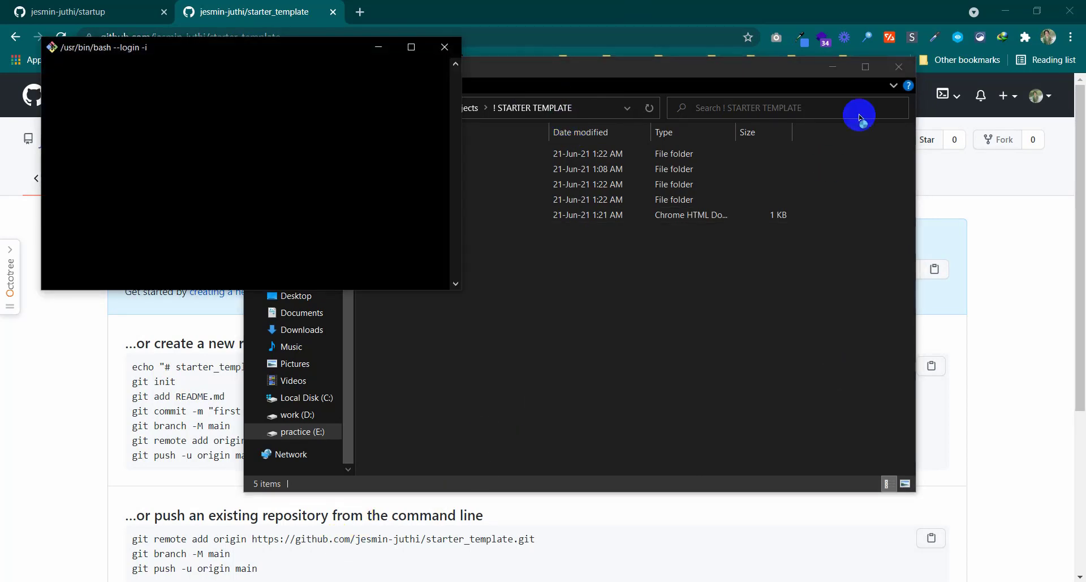
Enlarge the Git Bash text with Ctrl+= and make the terminal window taller
{"action": "left_click", "coordinate": [834, 67]}
{"action": "left_click_drag", "start_coordinate": [313, 50], "coordinate": [681, 63]}
{"action": "key", "text": "ctrl+plus"}
{"action": "key", "text": "ctrl+plus"}
{"action": "key", "text": "ctrl+plus"}
{"action": "key", "text": "ctrl+plus"}
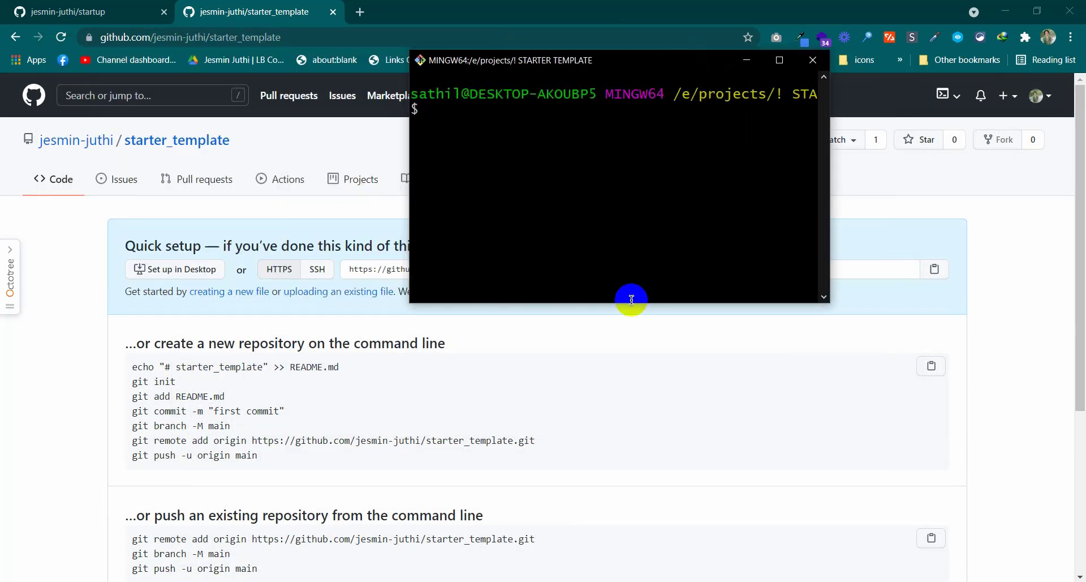
{"action": "left_click_drag", "start_coordinate": [634, 302], "coordinate": [627, 345]}
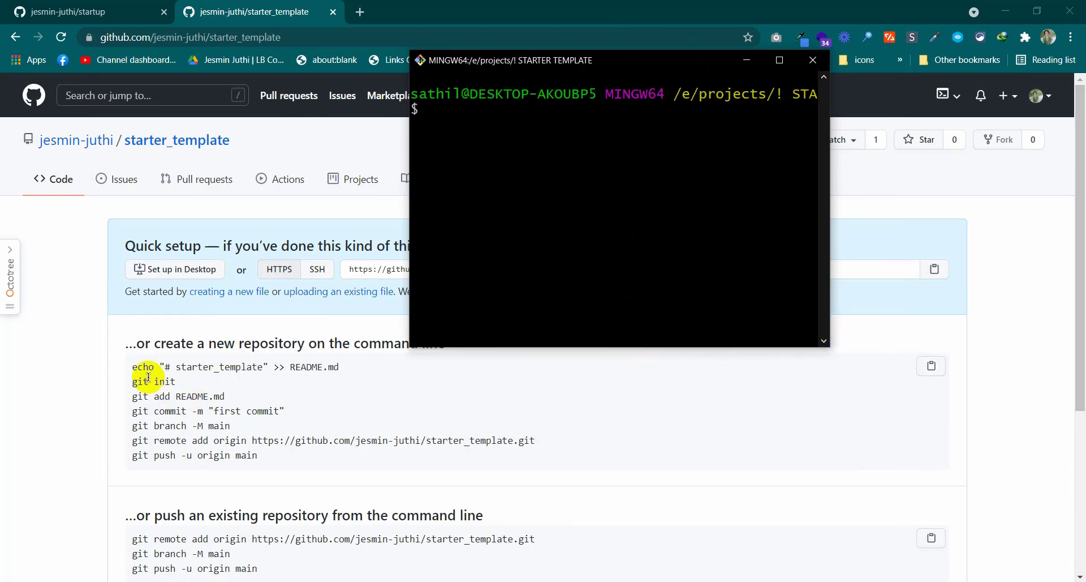
{"action": "left_click_drag", "start_coordinate": [125, 375], "coordinate": [364, 366]}
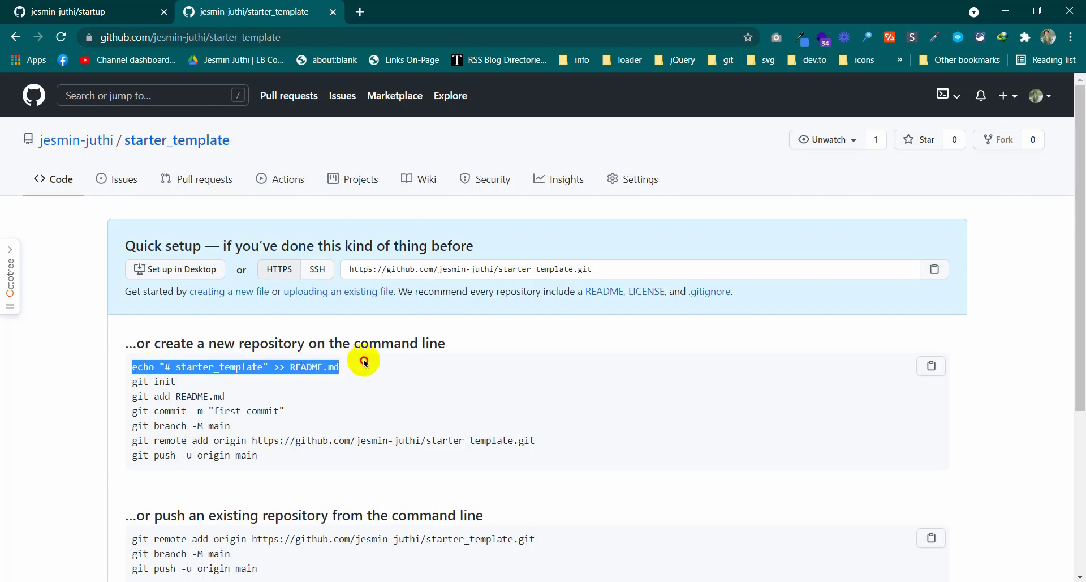
Paste and run GitHub's echo command to create README.md, initialising the repository
{"action": "key", "text": "alt+Tab"}
{"action": "left_click", "coordinate": [460, 165]}
{"action": "right_click", "coordinate": [477, 112]}
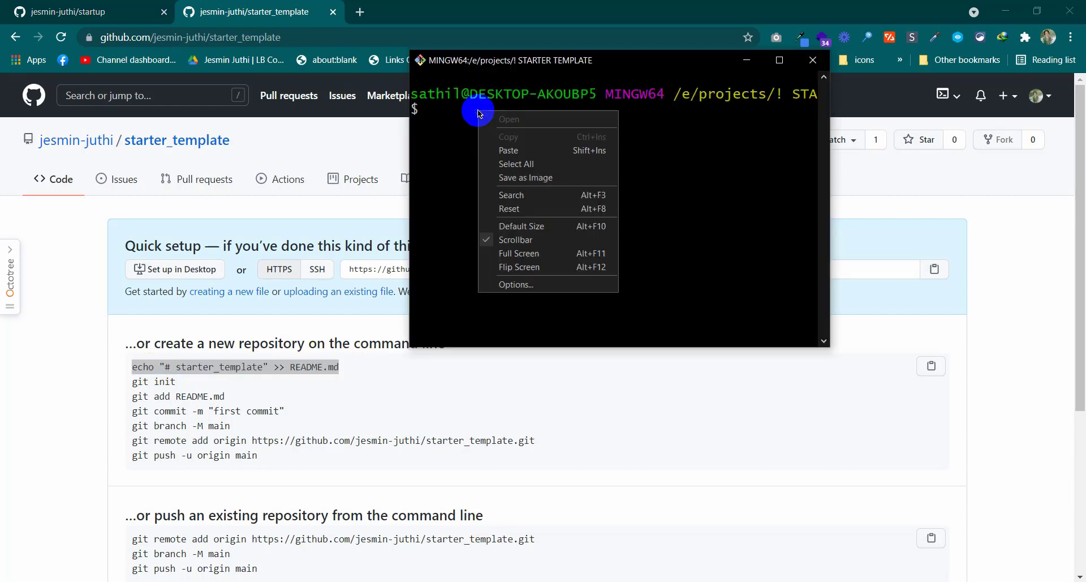
{"action": "left_click", "coordinate": [503, 151]}
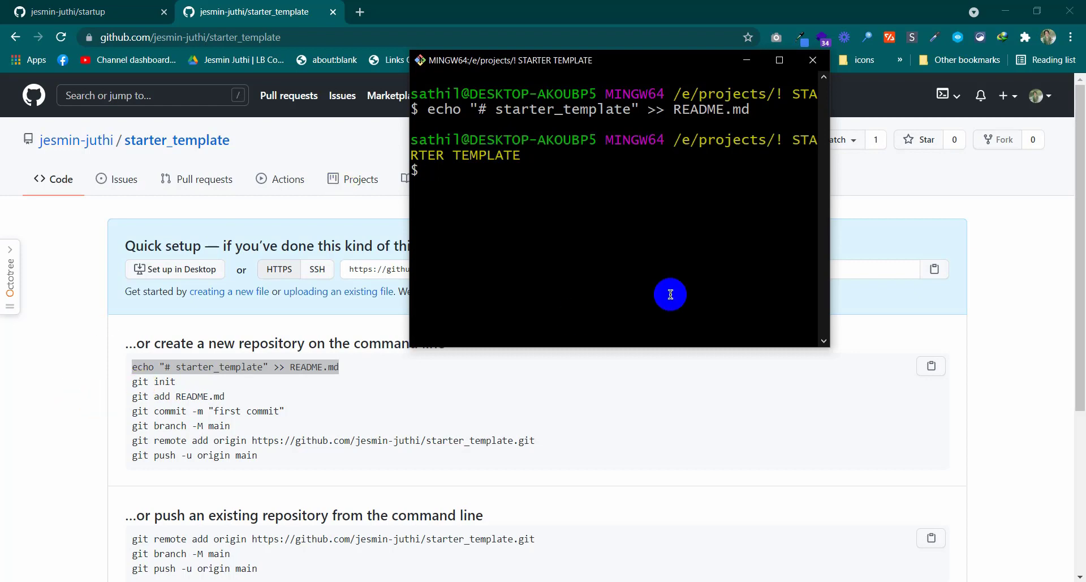
{"action": "key", "text": "Return"}
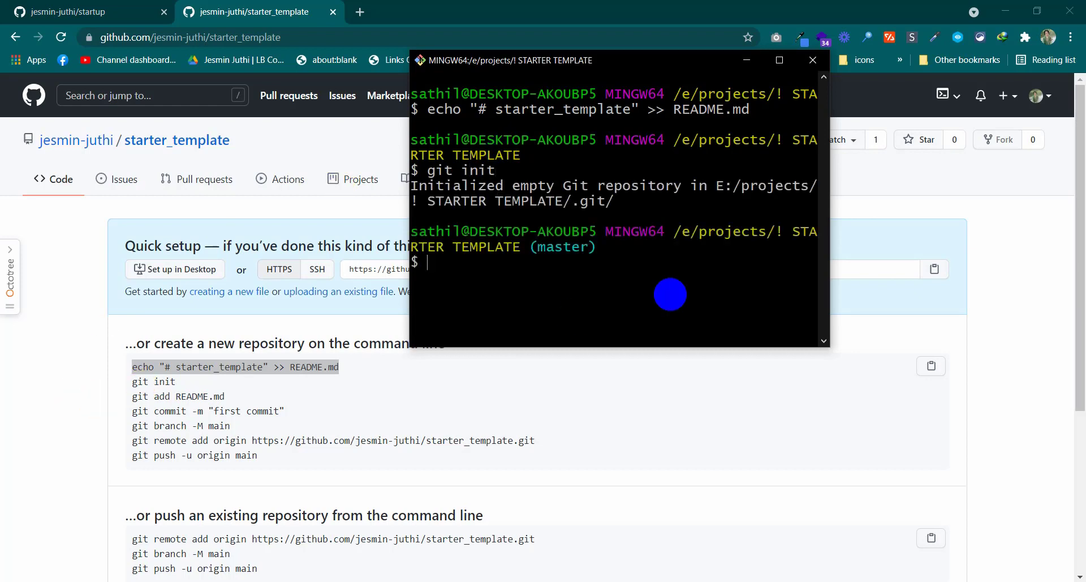
Stage all files with git add . and draft git commit -m "starter template"
{"action": "type", "text": "git add ."}
{"action": "key", "text": "Return"}
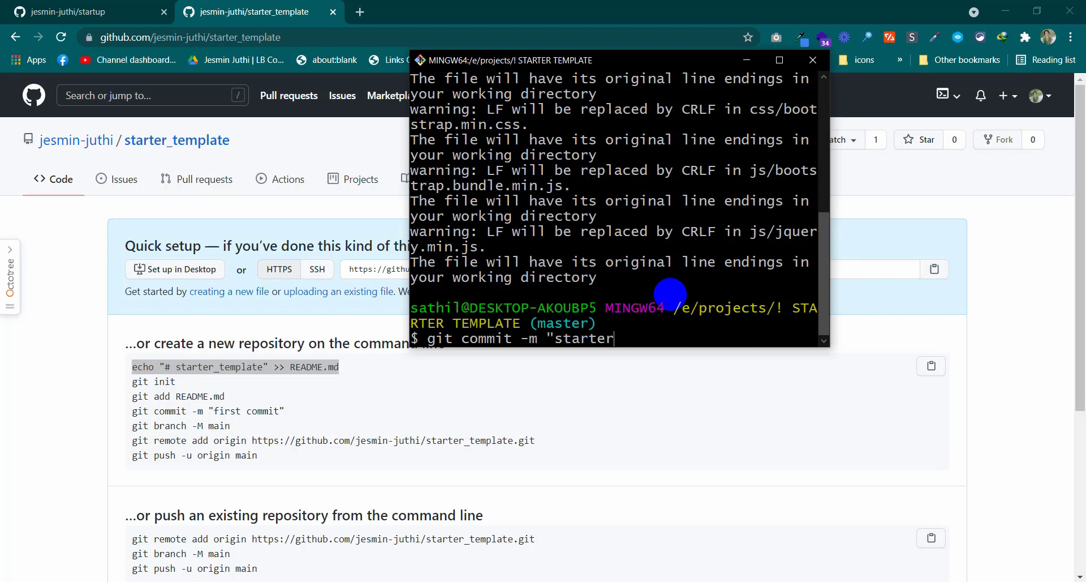
{"action": "type", "text": "template"}
{"action": "left_click", "coordinate": [56, 11]}
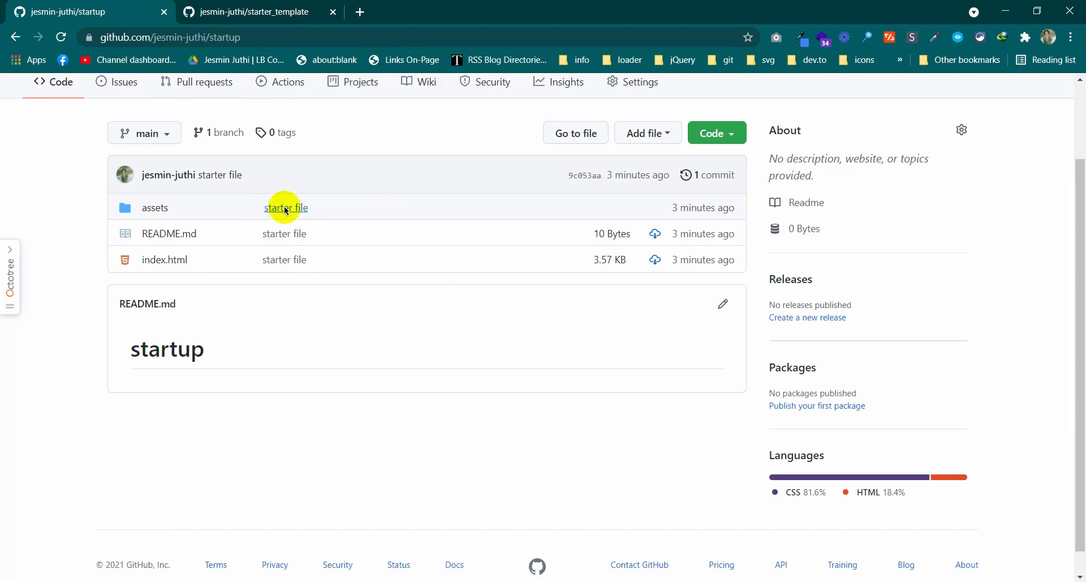
{"action": "left_click", "coordinate": [245, 5]}
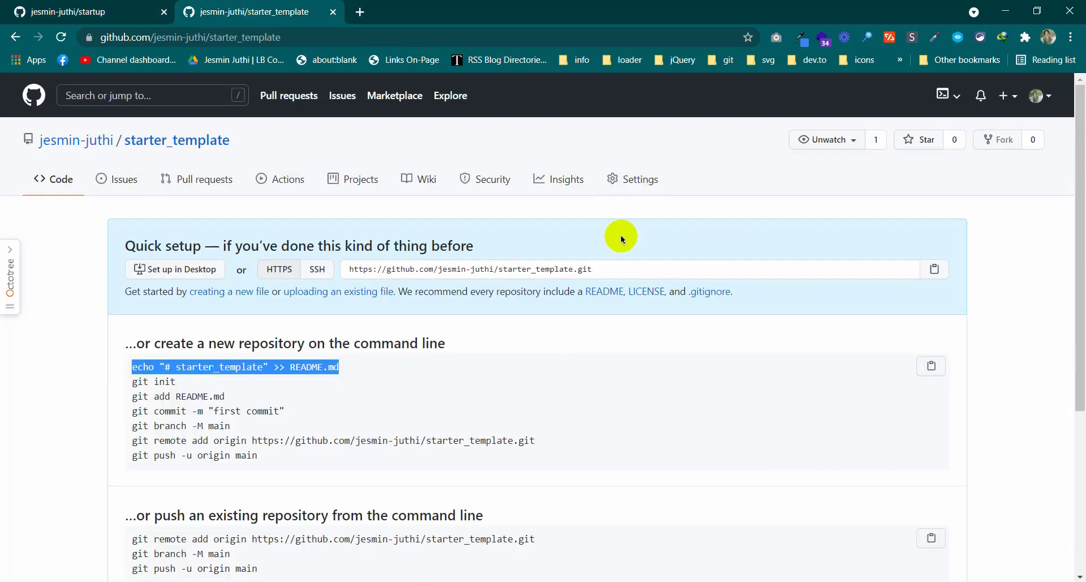
{"action": "key", "text": "alt+Tab"}
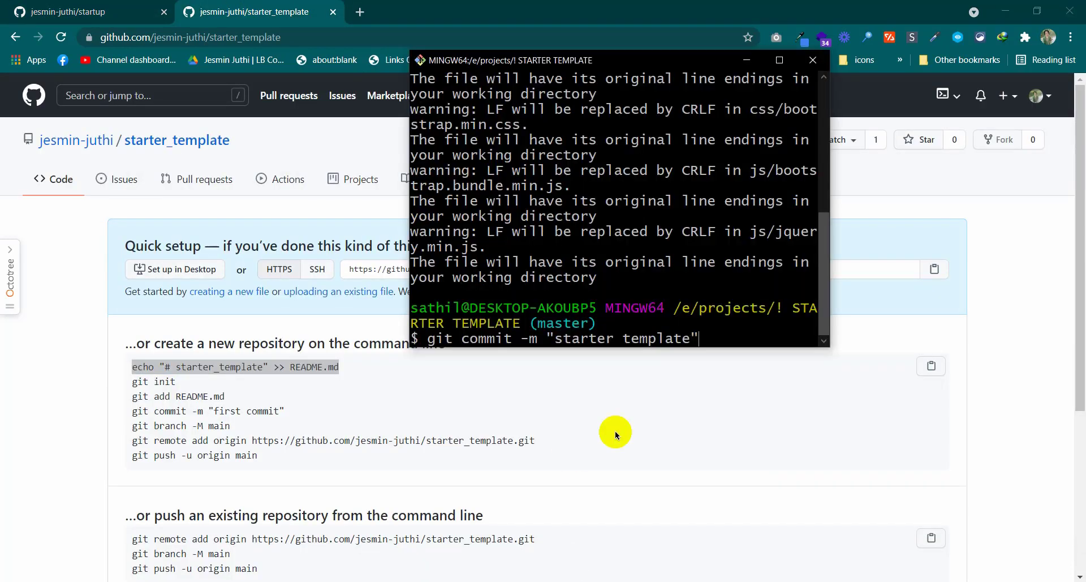
Commit the staged starter template files and rename the branch to main
{"action": "left_click", "coordinate": [690, 290]}
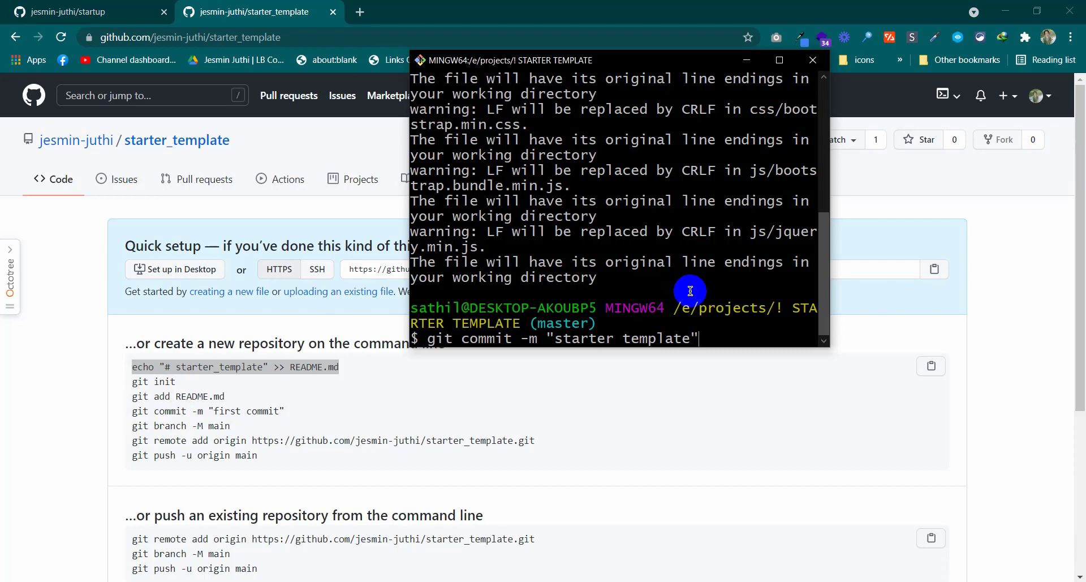
{"action": "key", "text": "Return"}
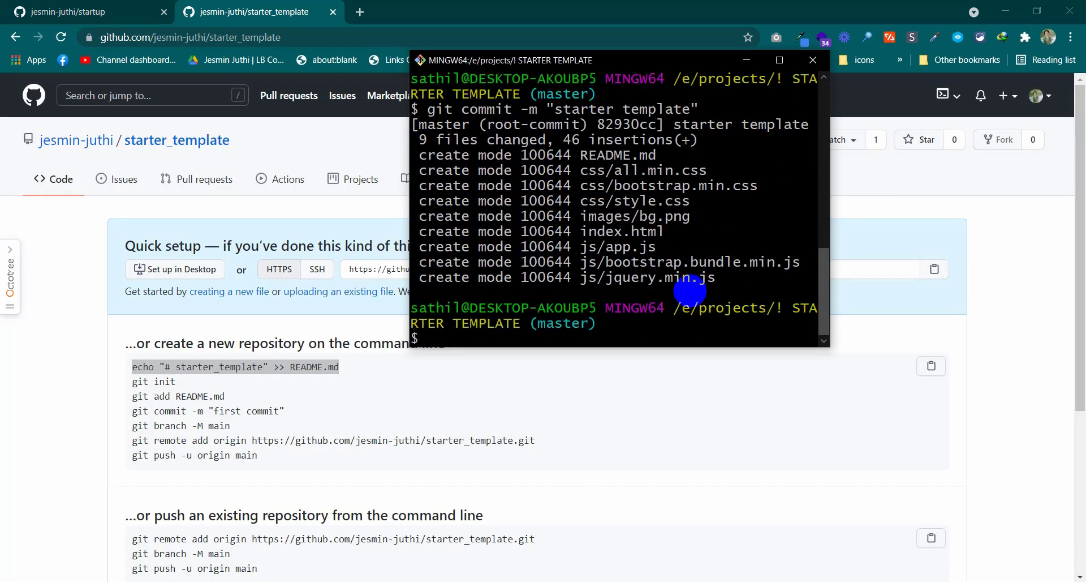
{"action": "type", "text": "git branch -M"}
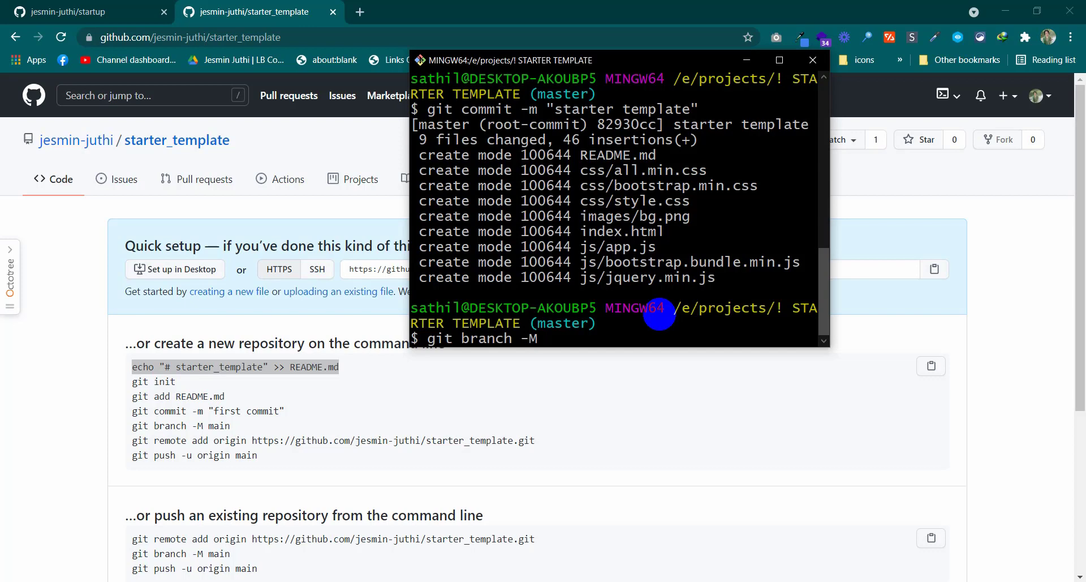
{"action": "type", "text": "n"}
{"action": "key", "text": "Return"}
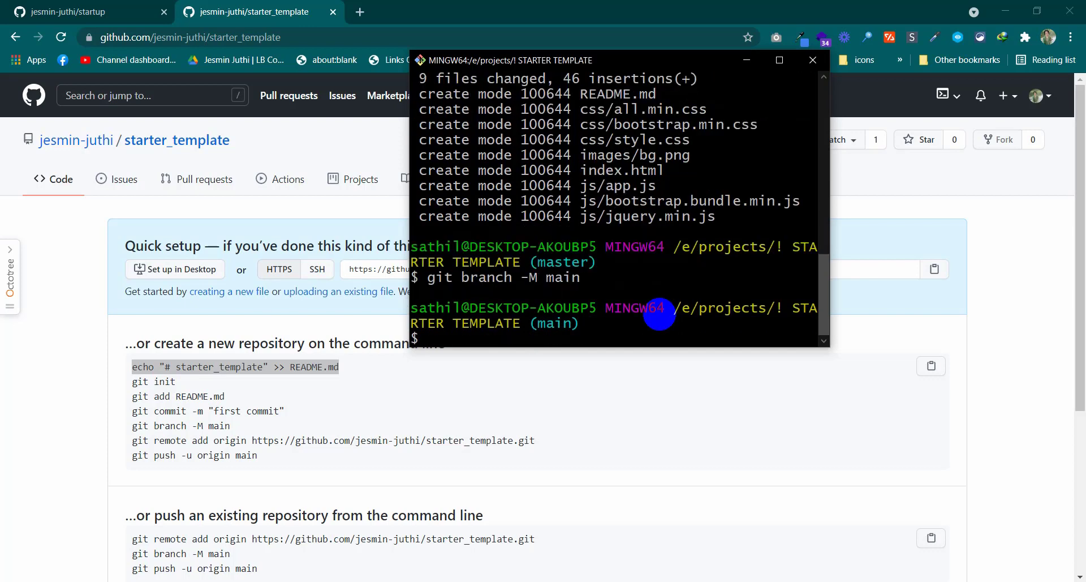
Add the GitHub starter_template repository as the origin remote using the copied command
{"action": "left_click_drag", "start_coordinate": [139, 435], "coordinate": [572, 439]}
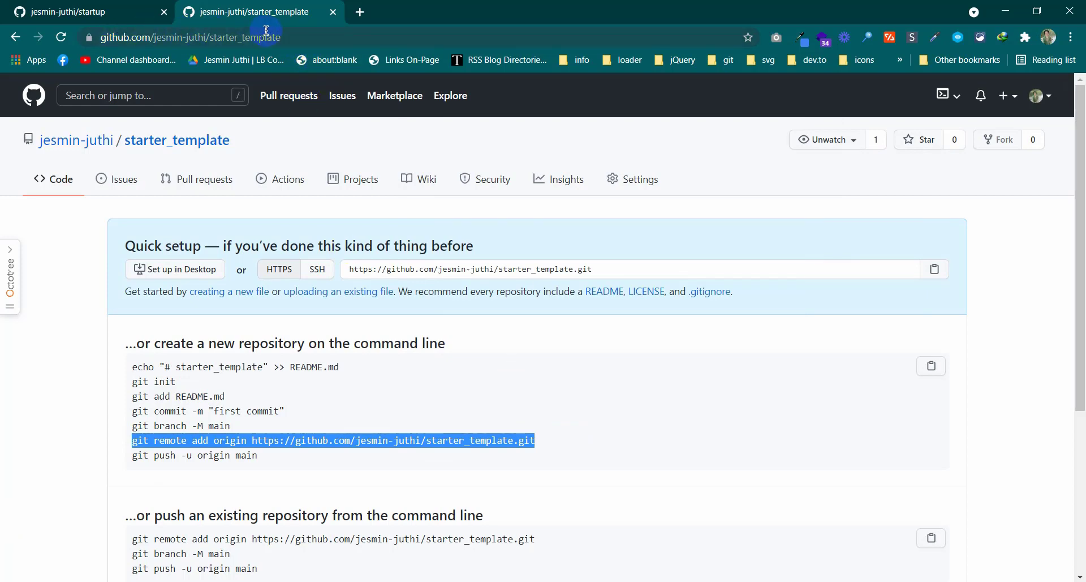
{"action": "key", "text": "alt+Tab"}
{"action": "right_click", "coordinate": [483, 342]}
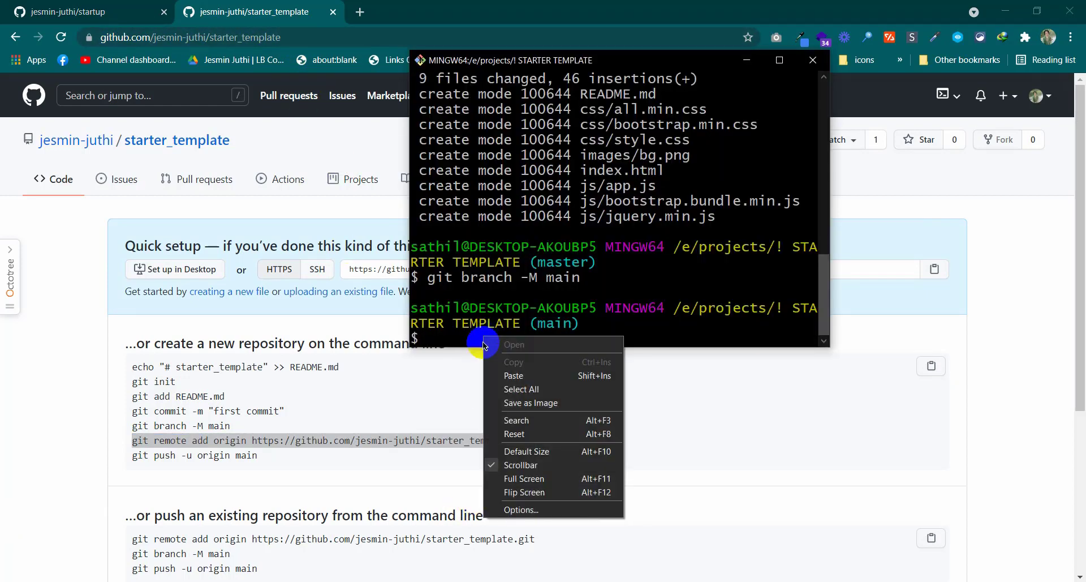
{"action": "left_click", "coordinate": [498, 375]}
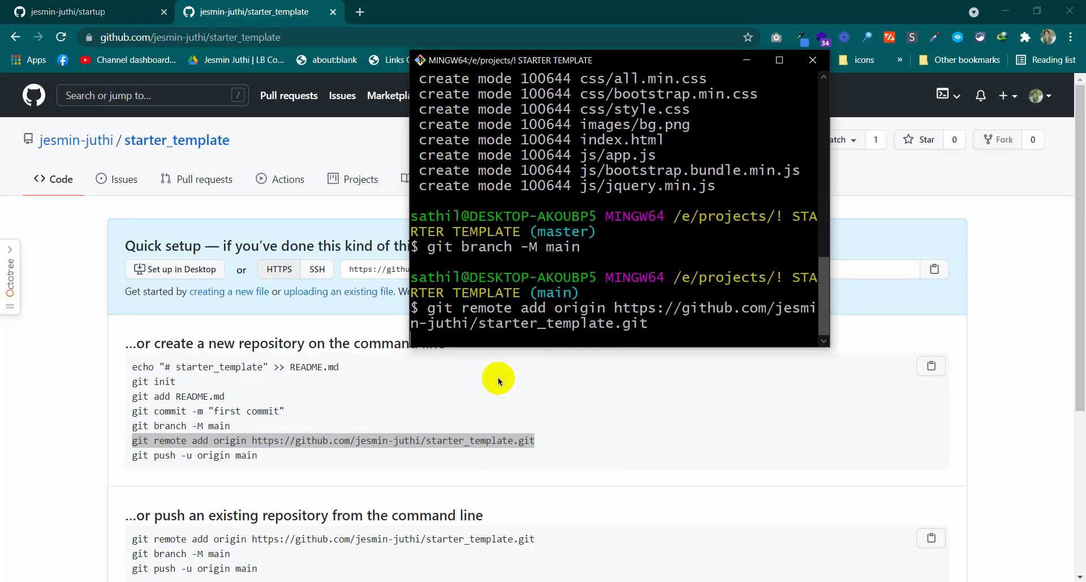
{"action": "key", "text": "Return"}
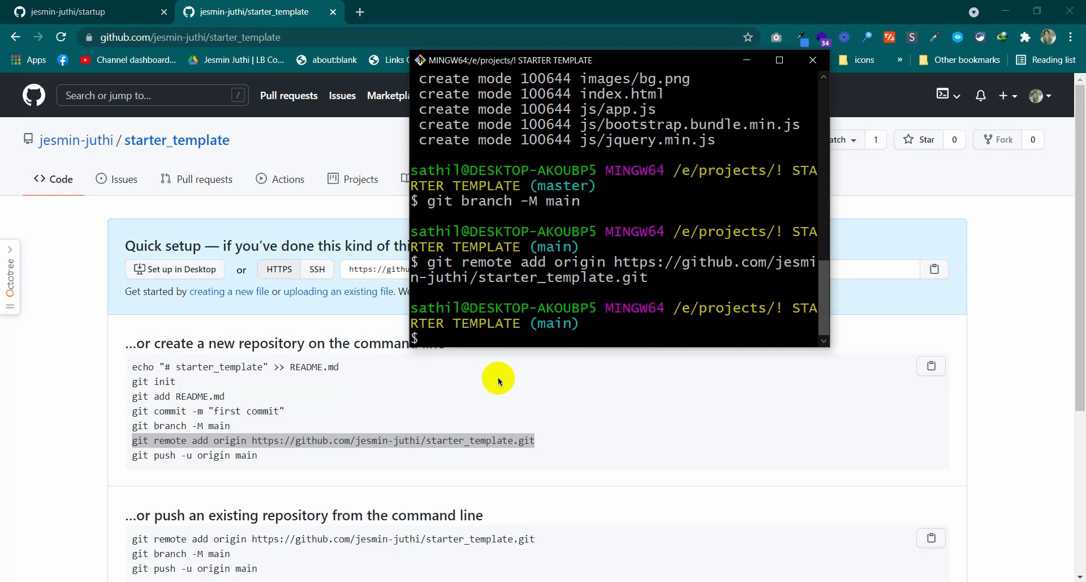
Push main to origin with git push -u origin main and reload the repository page
{"action": "type", "text": "gi"}
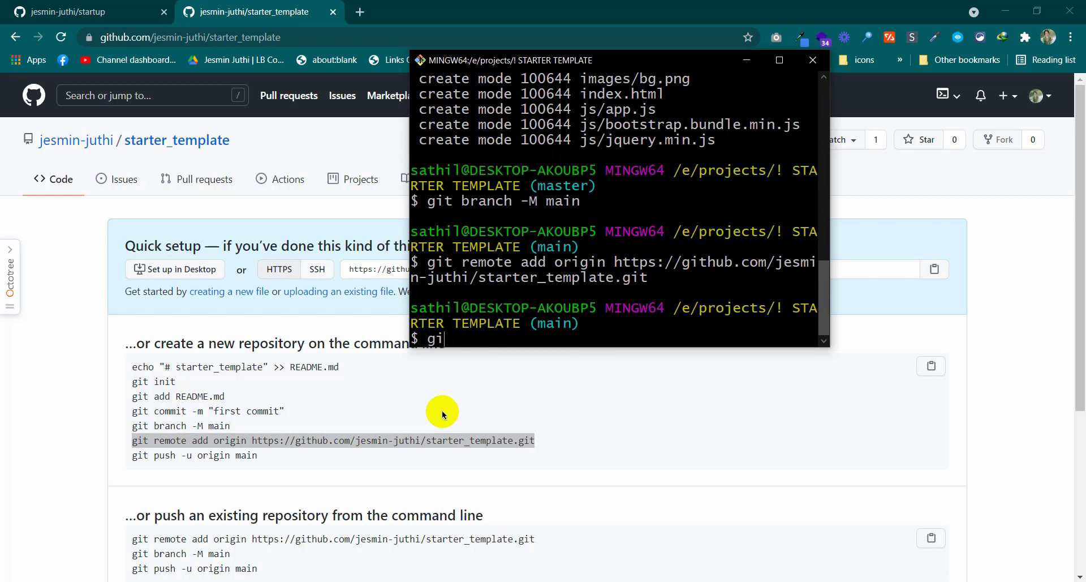
{"action": "type", "text": "t push -j"}
{"action": "key", "text": "BackSpace"}
{"action": "type", "text": "u origin main"}
{"action": "key", "text": "Return"}
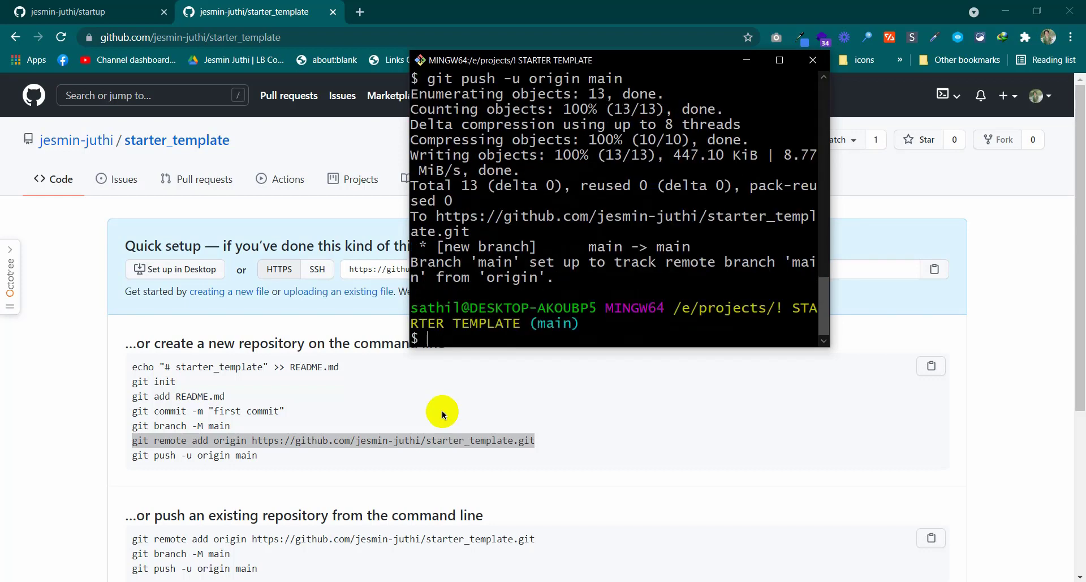
{"action": "left_click", "coordinate": [64, 38]}
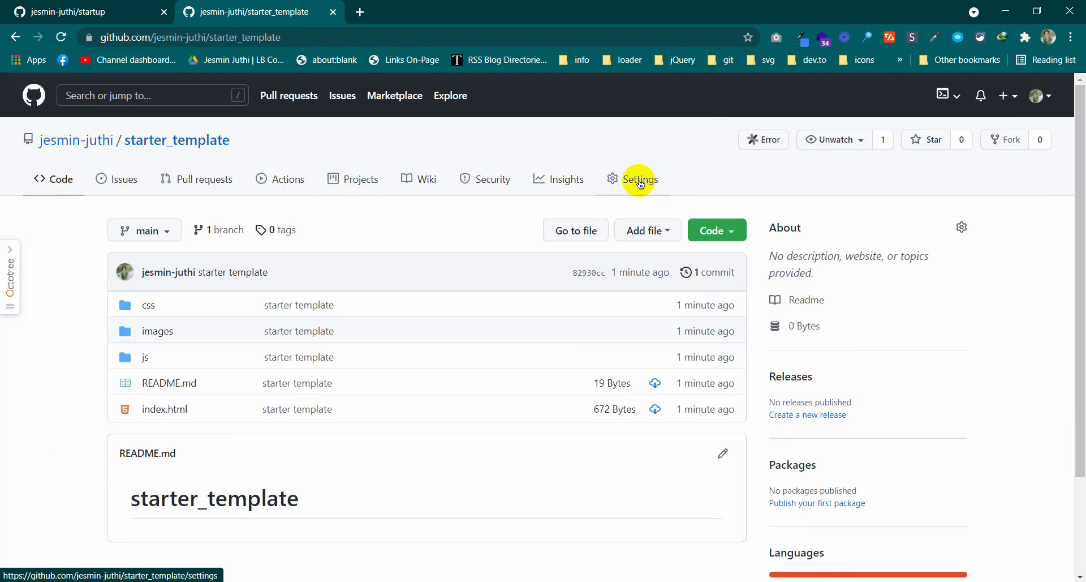
Set the GitHub Pages source to the main branch and save
{"action": "left_click", "coordinate": [641, 184]}
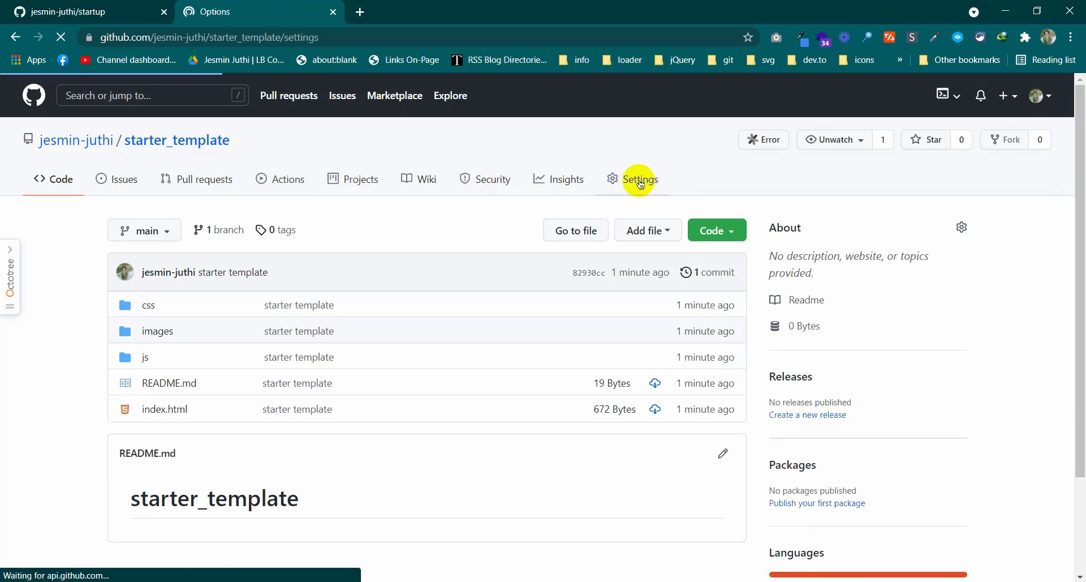
{"action": "scroll", "coordinate": [183, 266], "scroll_direction": "down", "scroll_amount": 5}
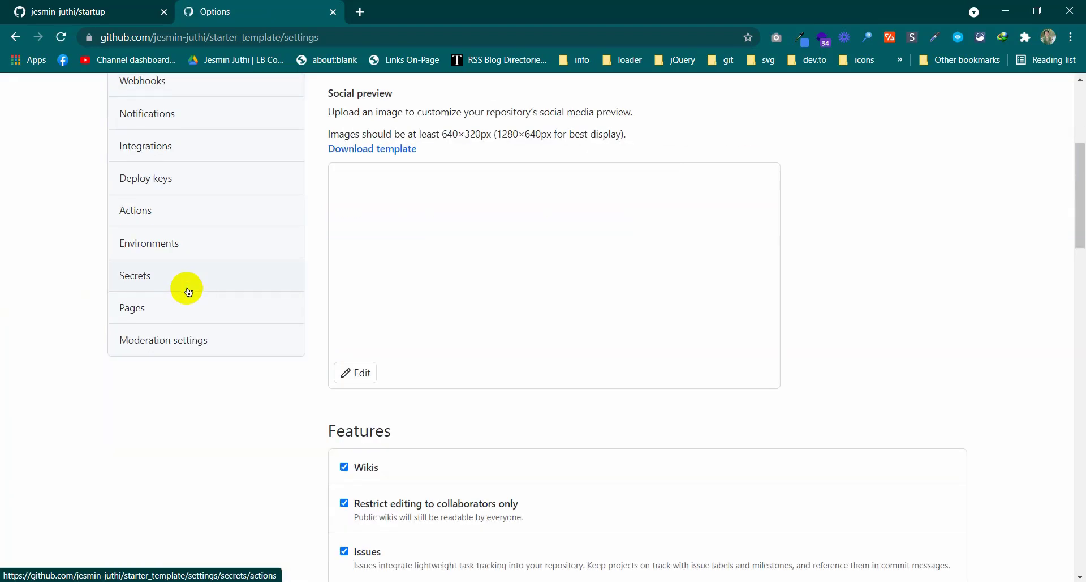
{"action": "left_click", "coordinate": [147, 308]}
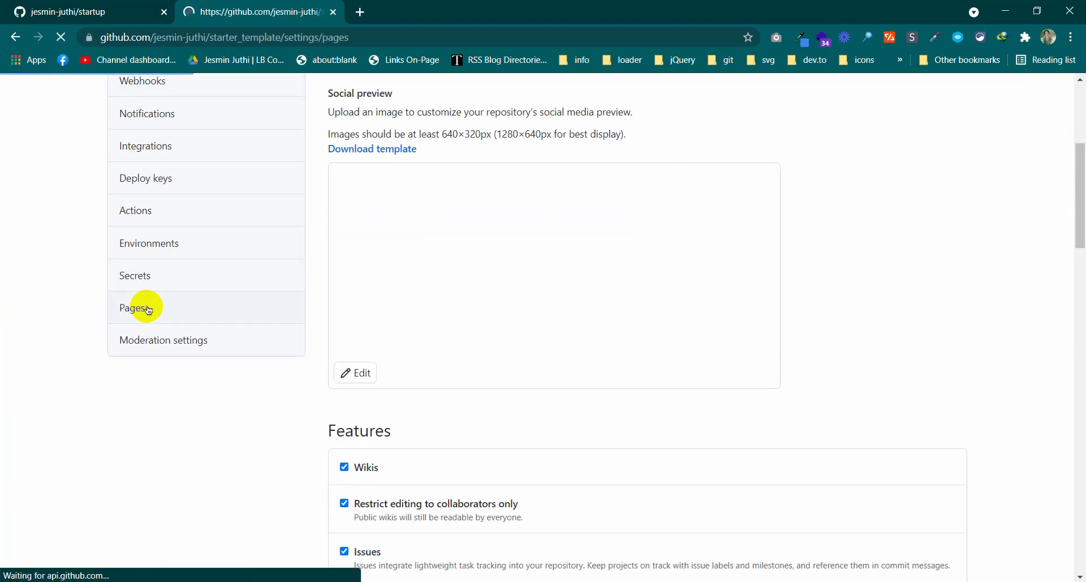
{"action": "scroll", "coordinate": [419, 305], "scroll_direction": "down", "scroll_amount": 2}
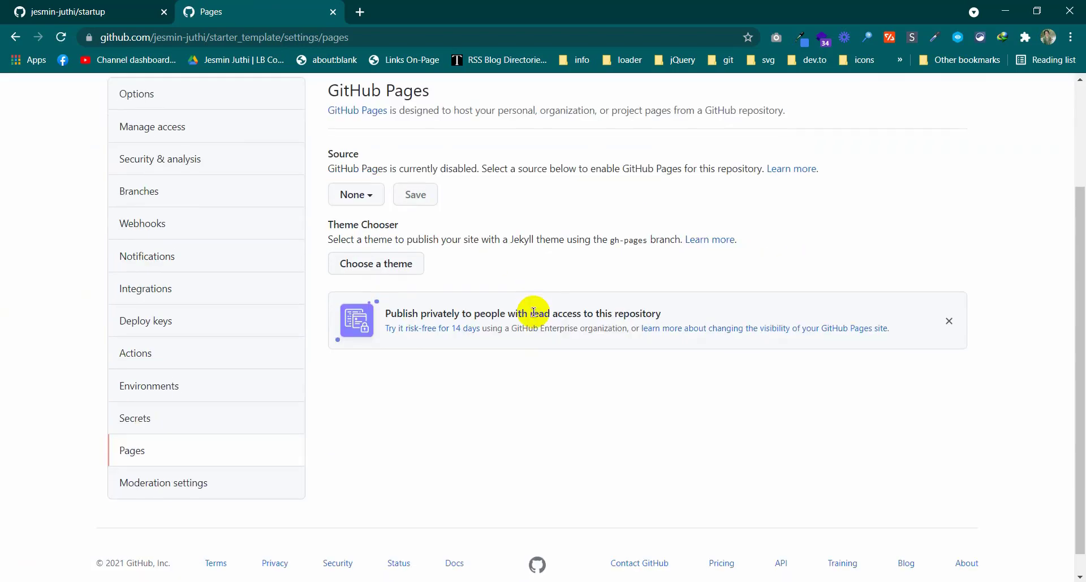
{"action": "scroll", "coordinate": [440, 317], "scroll_direction": "up", "scroll_amount": 2}
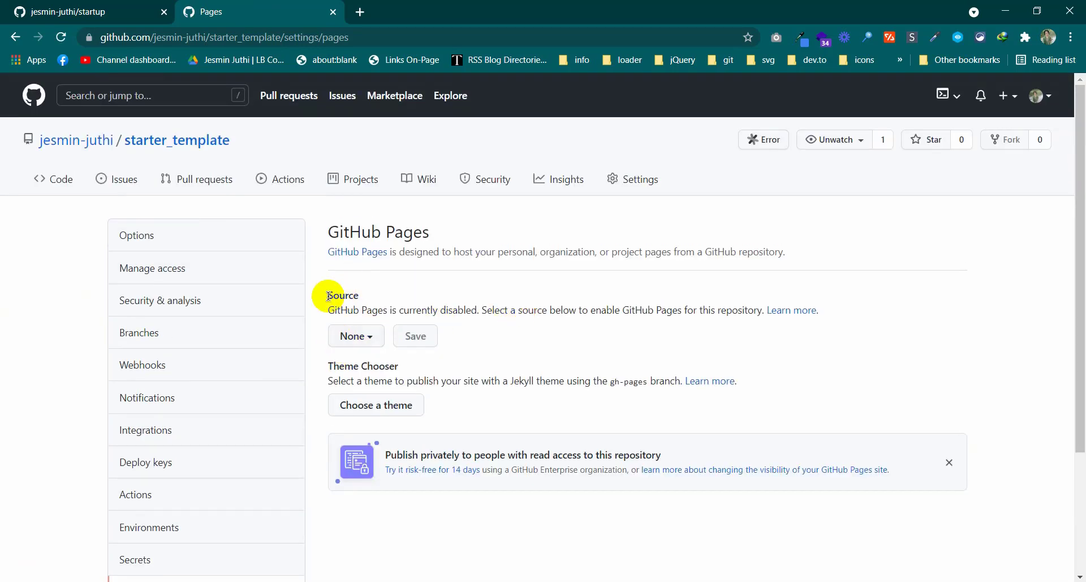
{"action": "left_click_drag", "start_coordinate": [314, 294], "coordinate": [362, 297]}
{"action": "left_click", "coordinate": [359, 339]}
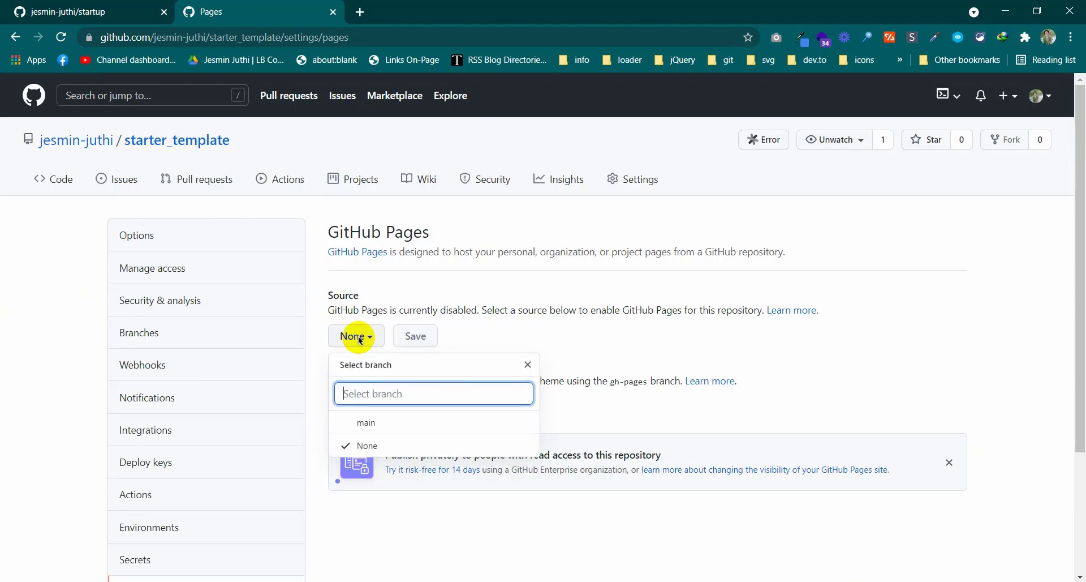
{"action": "left_click", "coordinate": [361, 418]}
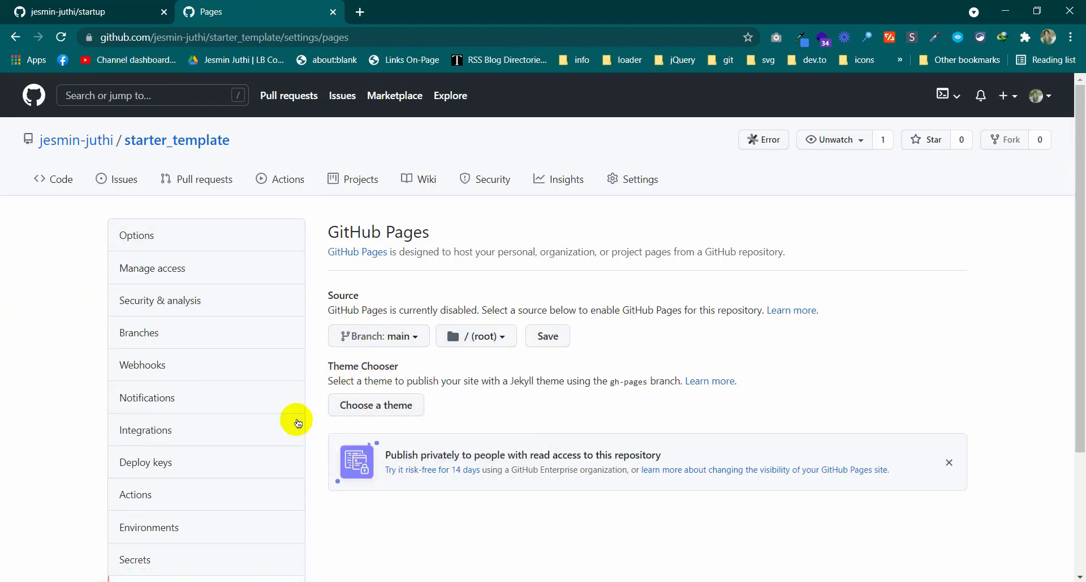
{"action": "left_click", "coordinate": [547, 334]}
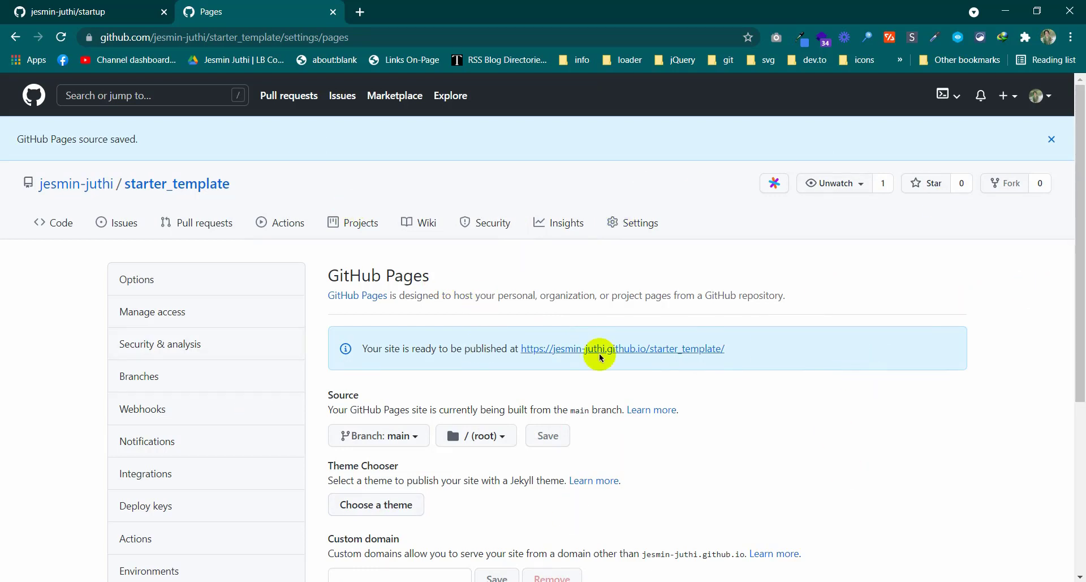
Reload and revisit Settings > Pages to confirm the site is published at its github.io address
{"action": "left_click_drag", "start_coordinate": [362, 346], "coordinate": [516, 357]}
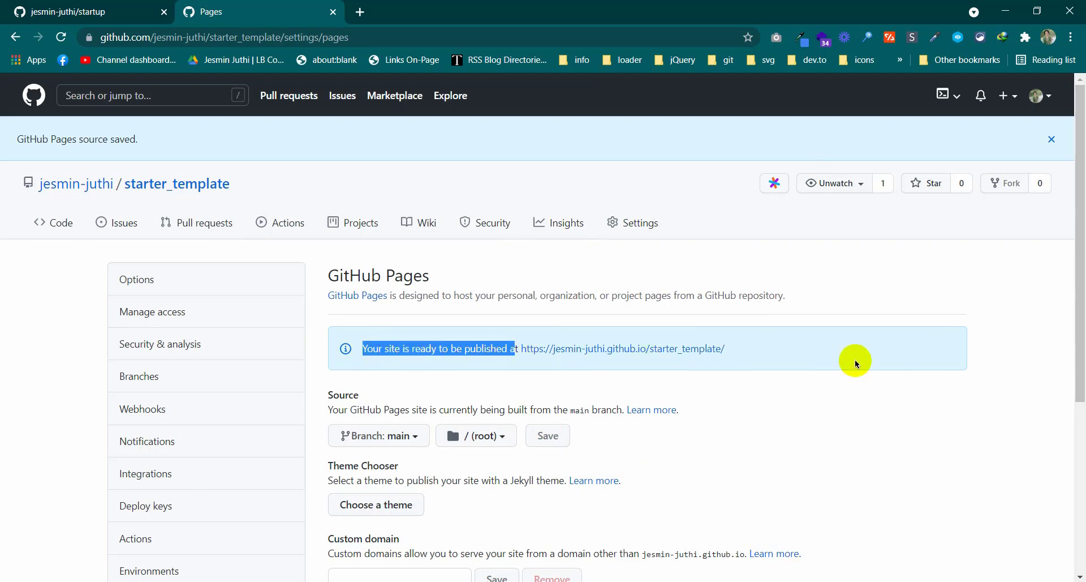
{"action": "left_click_drag", "start_coordinate": [837, 357], "coordinate": [522, 341]}
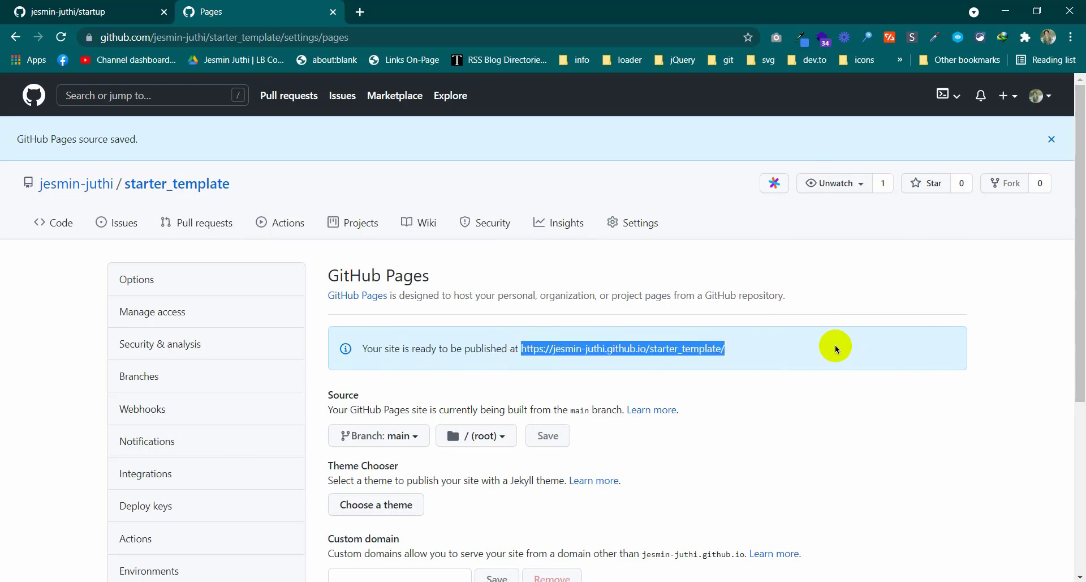
{"action": "left_click", "coordinate": [847, 346]}
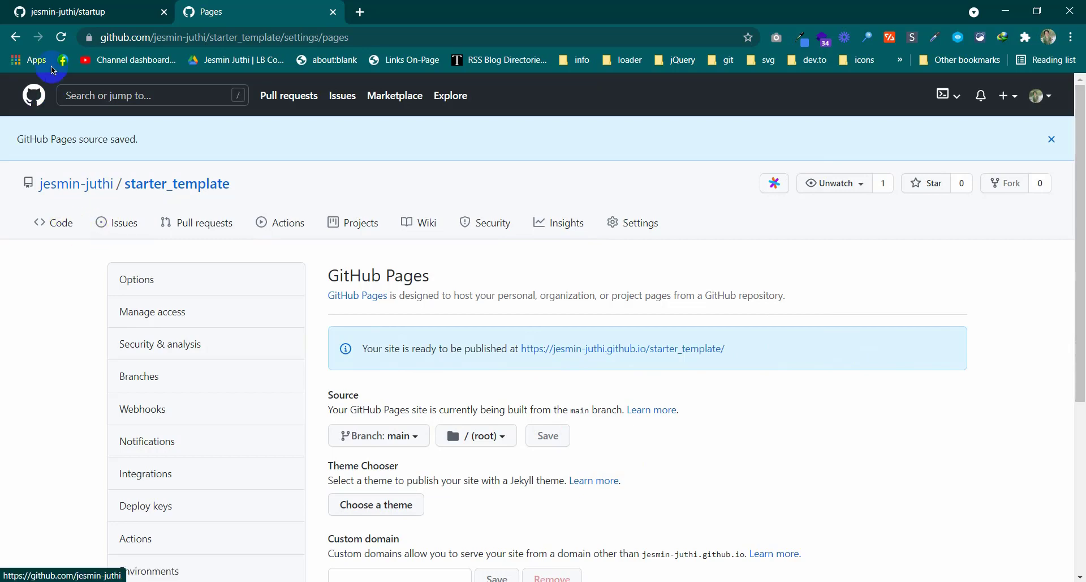
{"action": "left_click", "coordinate": [62, 37]}
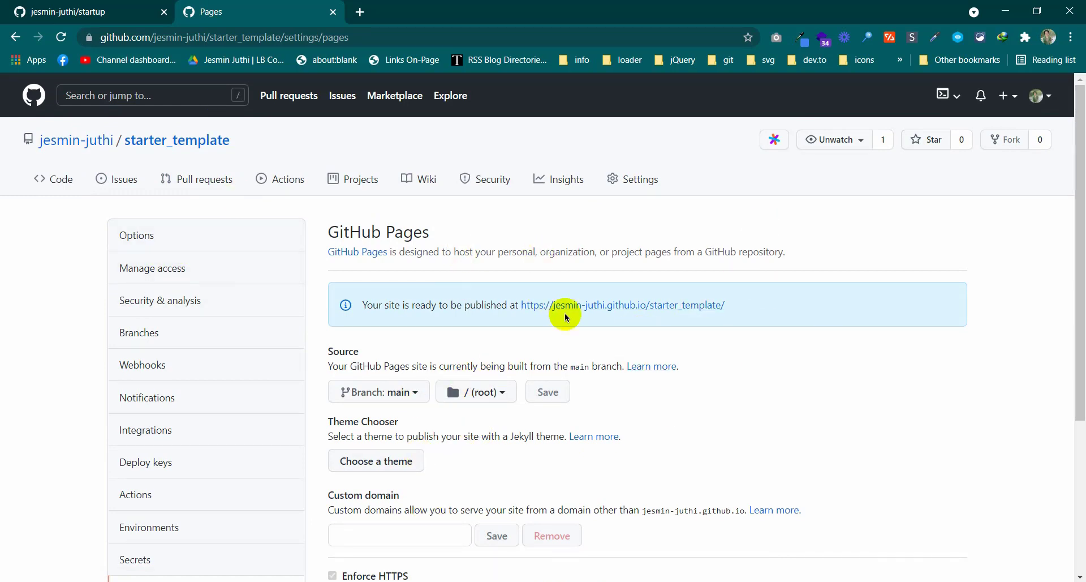
{"action": "left_click", "coordinate": [38, 179]}
{"action": "scroll", "coordinate": [368, 262], "scroll_direction": "down", "scroll_amount": 4}
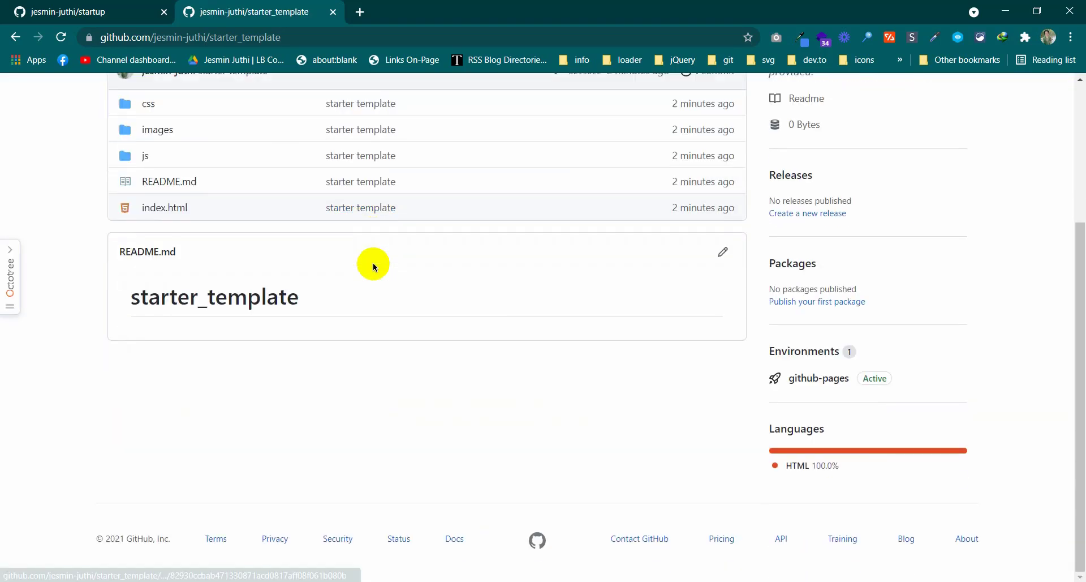
{"action": "scroll", "coordinate": [368, 262], "scroll_direction": "up", "scroll_amount": 4}
{"action": "left_click", "coordinate": [643, 180]}
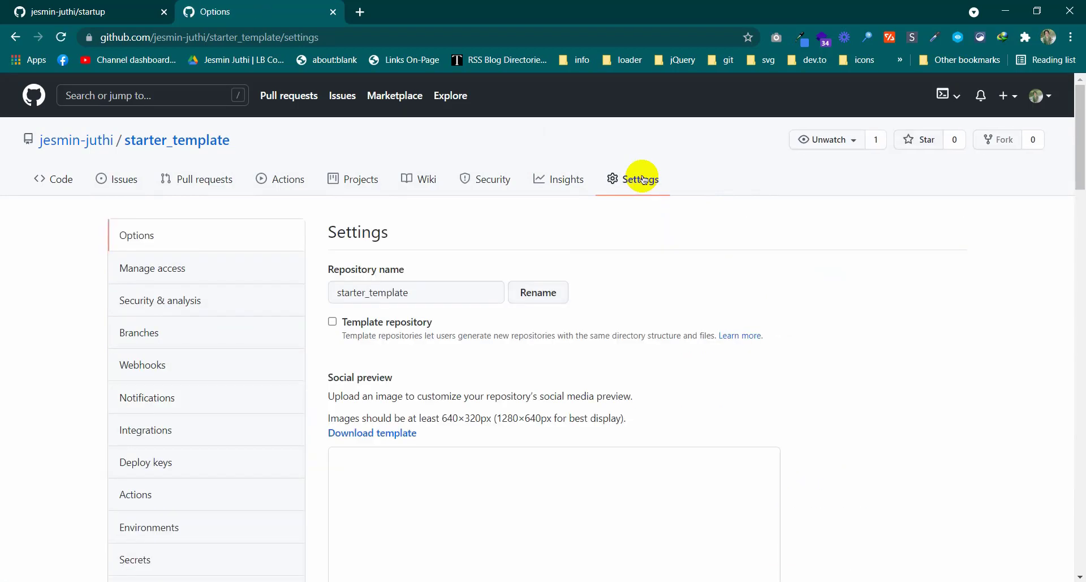
{"action": "scroll", "coordinate": [152, 462], "scroll_direction": "down", "scroll_amount": 5}
{"action": "left_click", "coordinate": [161, 301]}
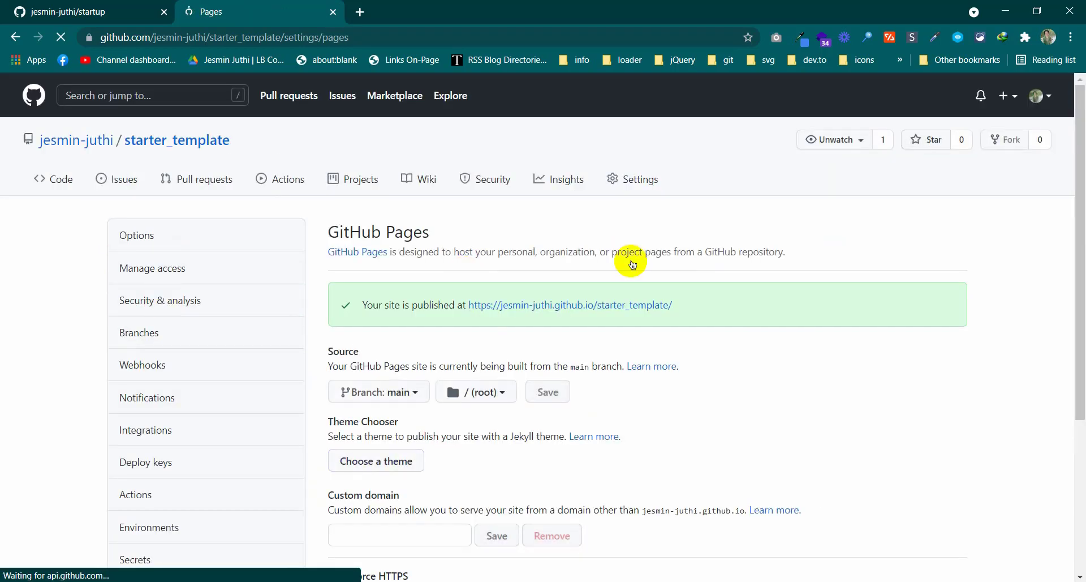
Open the published site in a new tab and compare it with the local index.html
{"action": "right_click", "coordinate": [614, 313]}
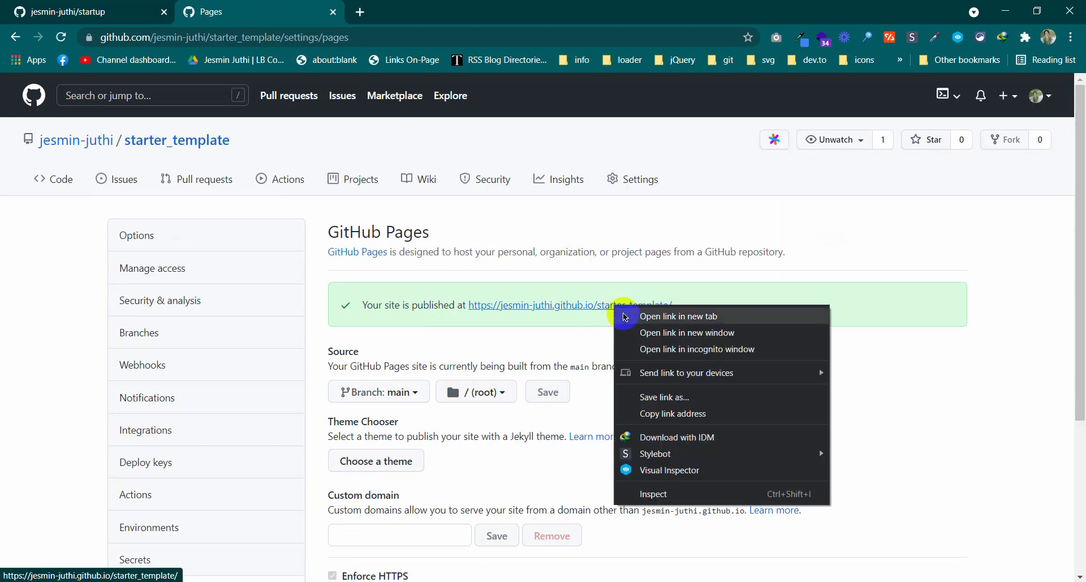
{"action": "left_click", "coordinate": [623, 312]}
{"action": "left_click", "coordinate": [396, 12]}
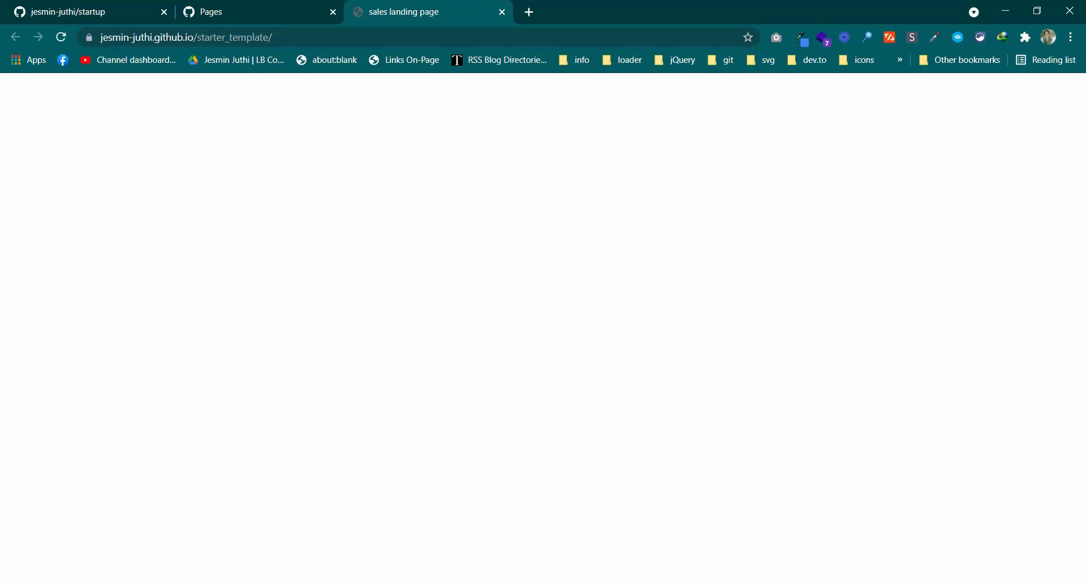
{"action": "key", "text": "alt+Tab"}
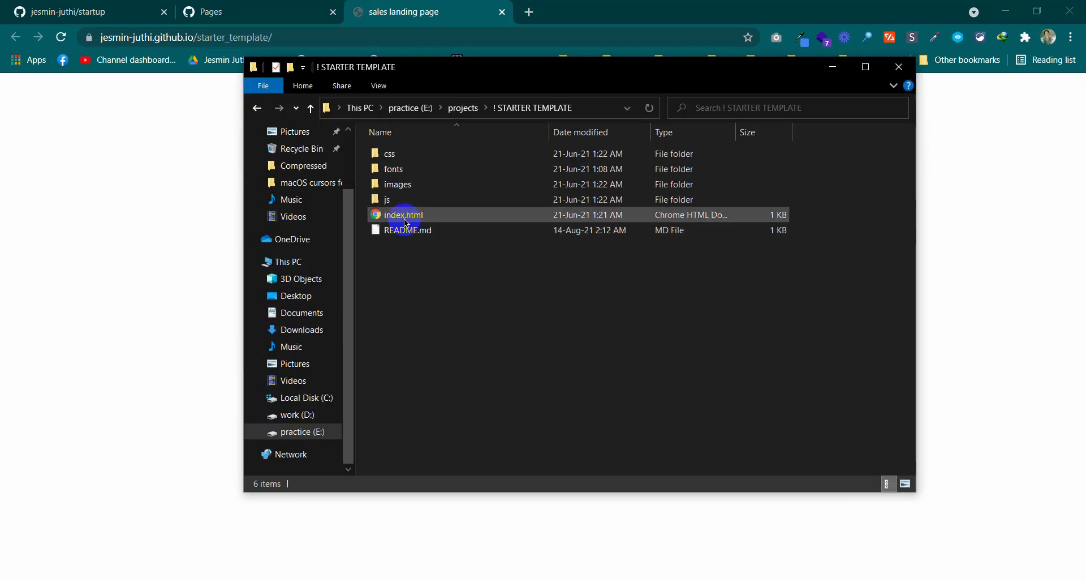
{"action": "double_click", "coordinate": [403, 216]}
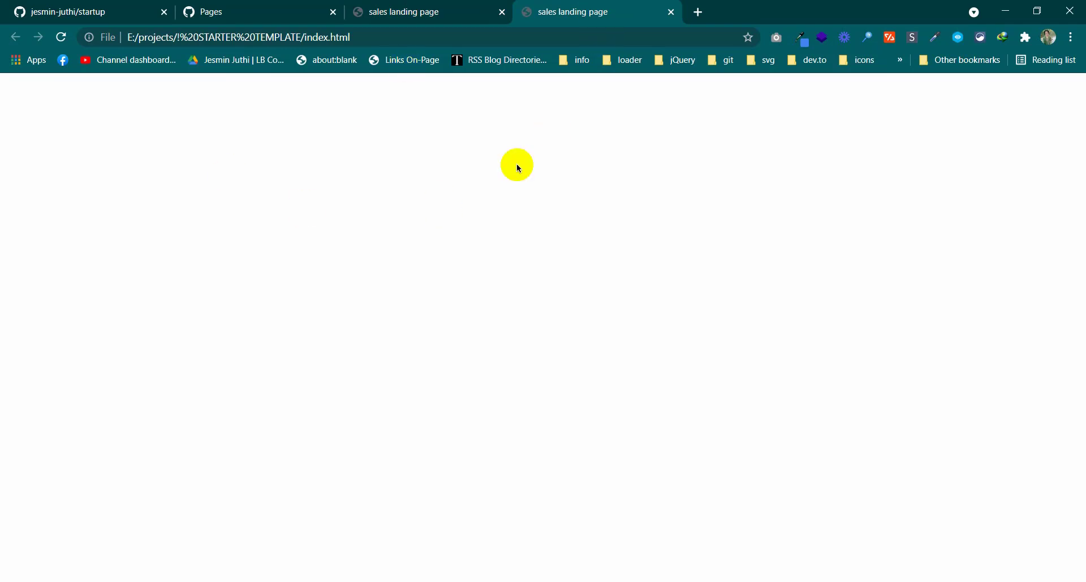
{"action": "left_click", "coordinate": [439, 8]}
{"action": "left_click", "coordinate": [648, 4]}
{"action": "left_click", "coordinate": [449, 5]}
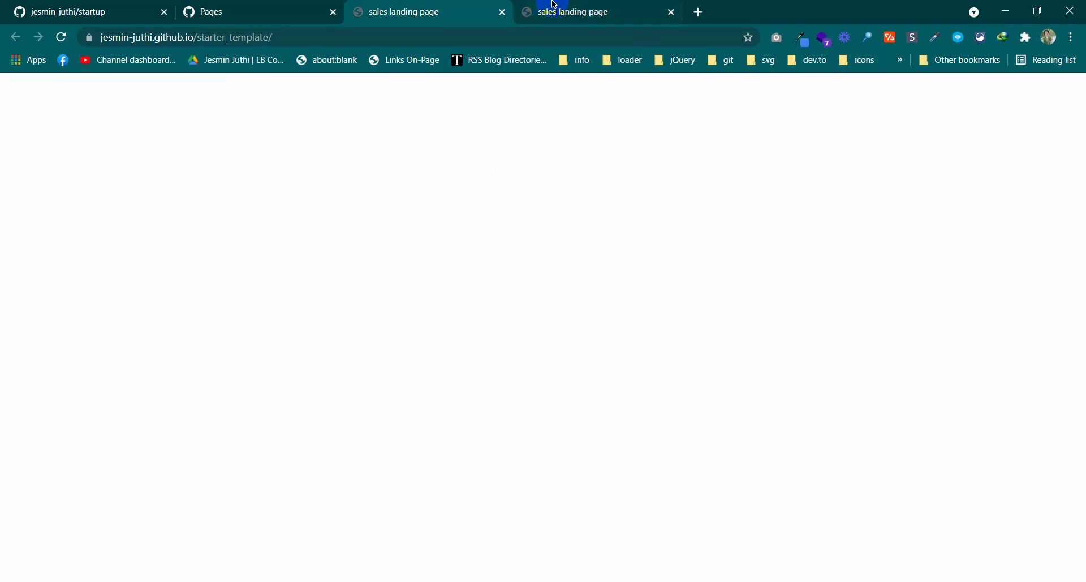
{"action": "left_click", "coordinate": [563, 4]}
Close the local index.html tab and the published landing page tab
{"action": "left_click_drag", "start_coordinate": [359, 38], "coordinate": [90, 43]}
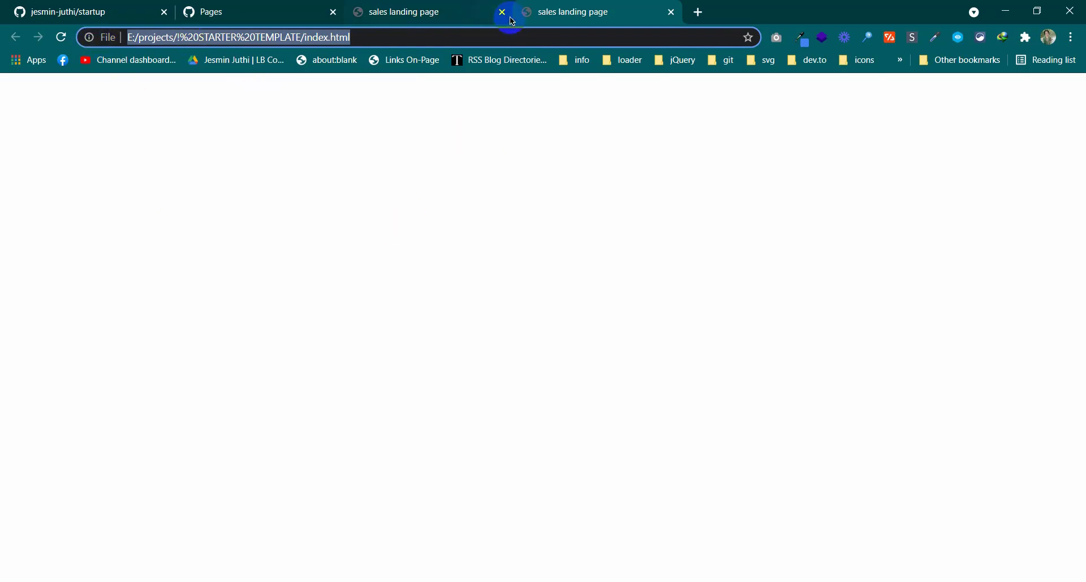
{"action": "left_click", "coordinate": [672, 12]}
{"action": "left_click", "coordinate": [322, 38]}
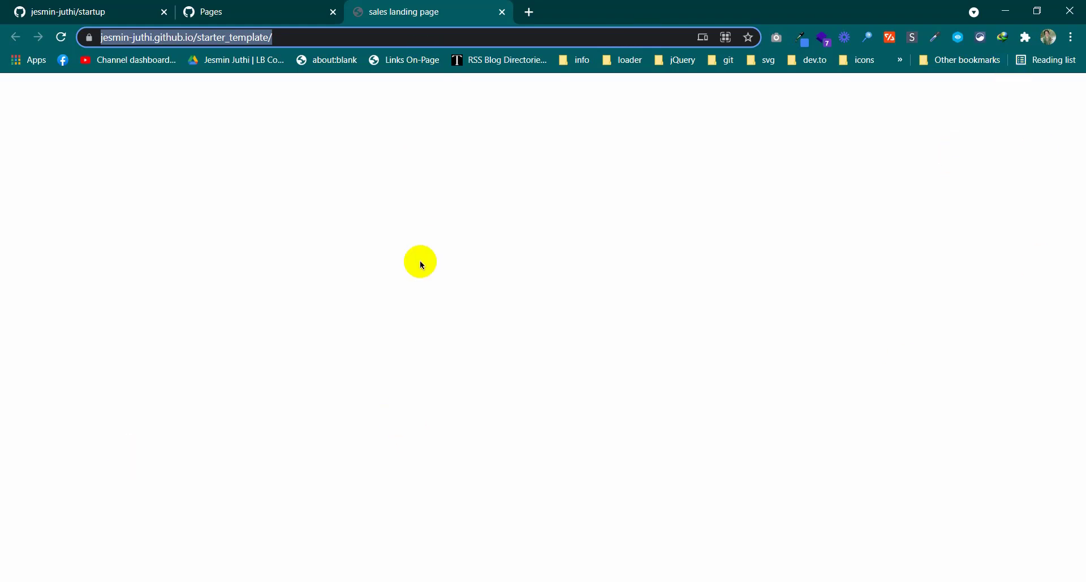
{"action": "middle_click", "coordinate": [416, 4]}
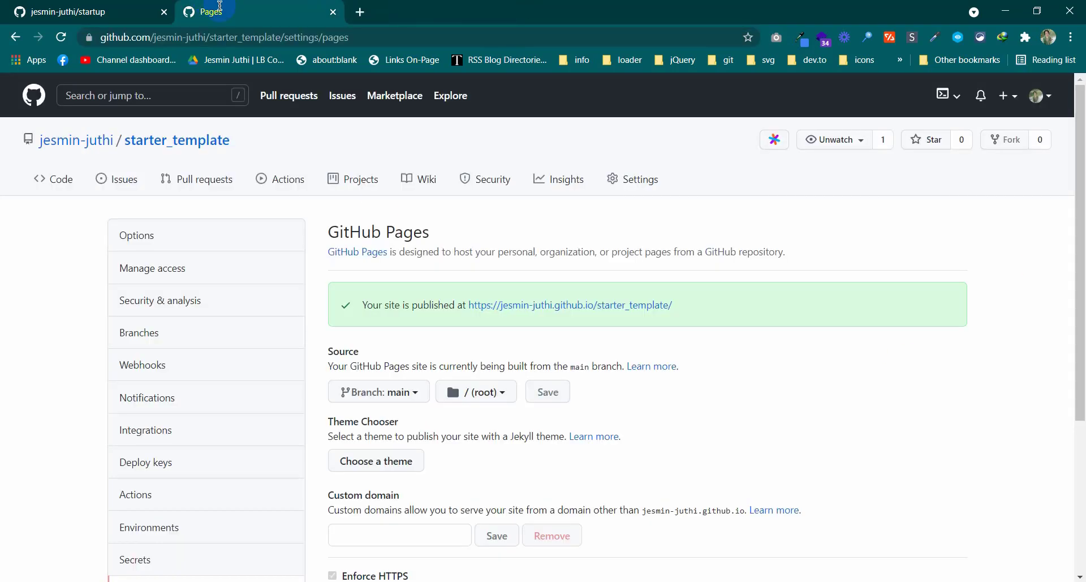
Go through the profile's Repositories list to the starter_template repository
{"action": "middle_click", "coordinate": [281, 6]}
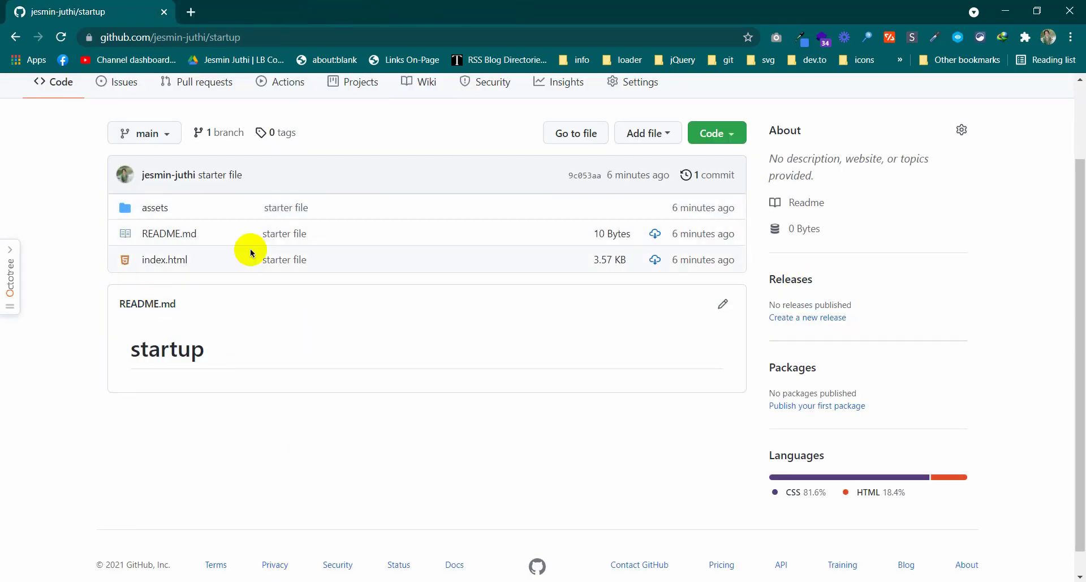
{"action": "scroll", "coordinate": [521, 395], "scroll_direction": "up", "scroll_amount": 3}
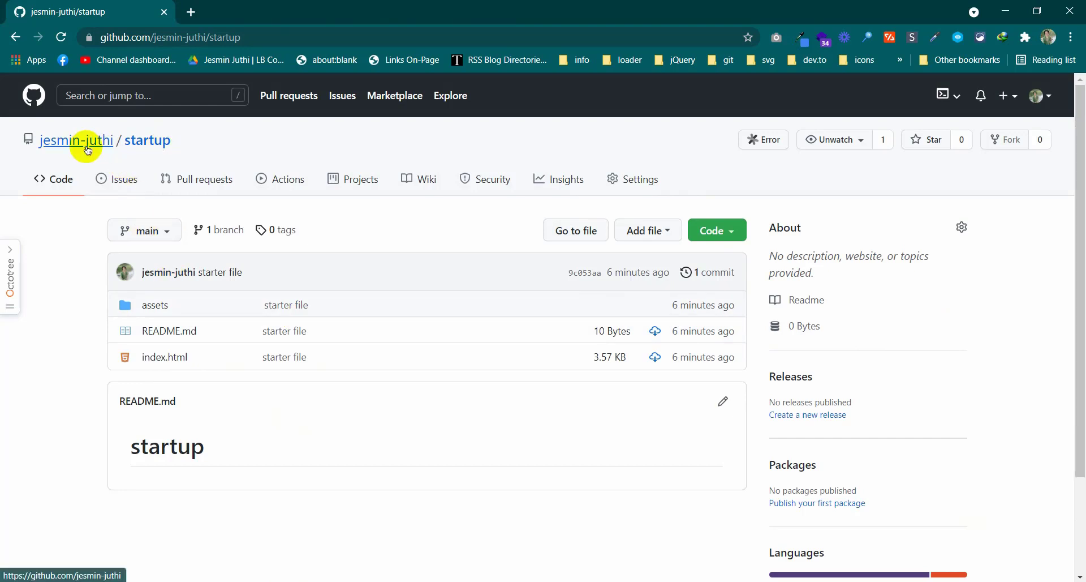
{"action": "left_click", "coordinate": [1026, 101]}
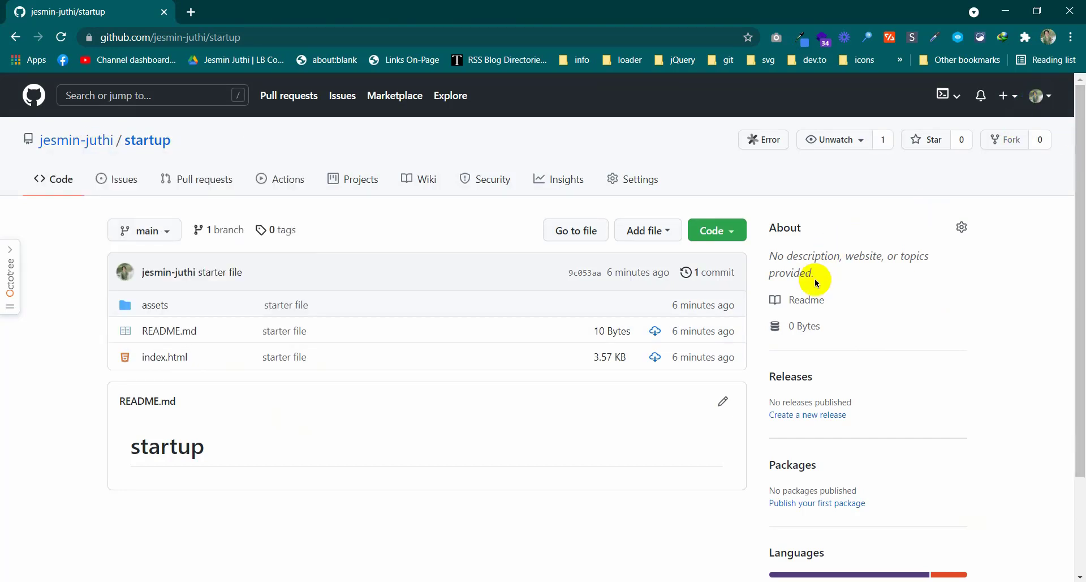
{"action": "left_click", "coordinate": [1037, 96]}
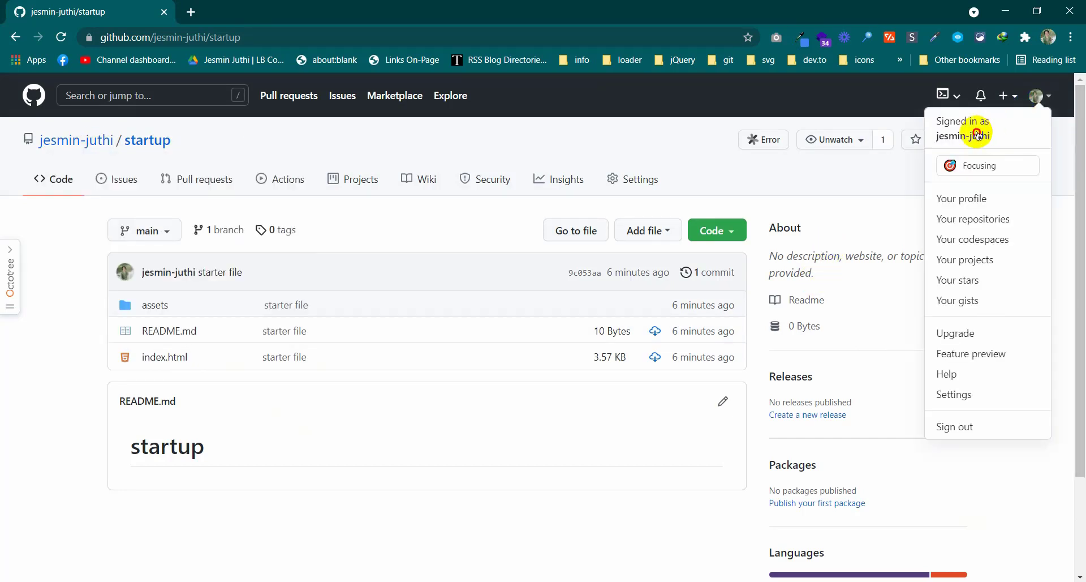
{"action": "left_click", "coordinate": [977, 135]}
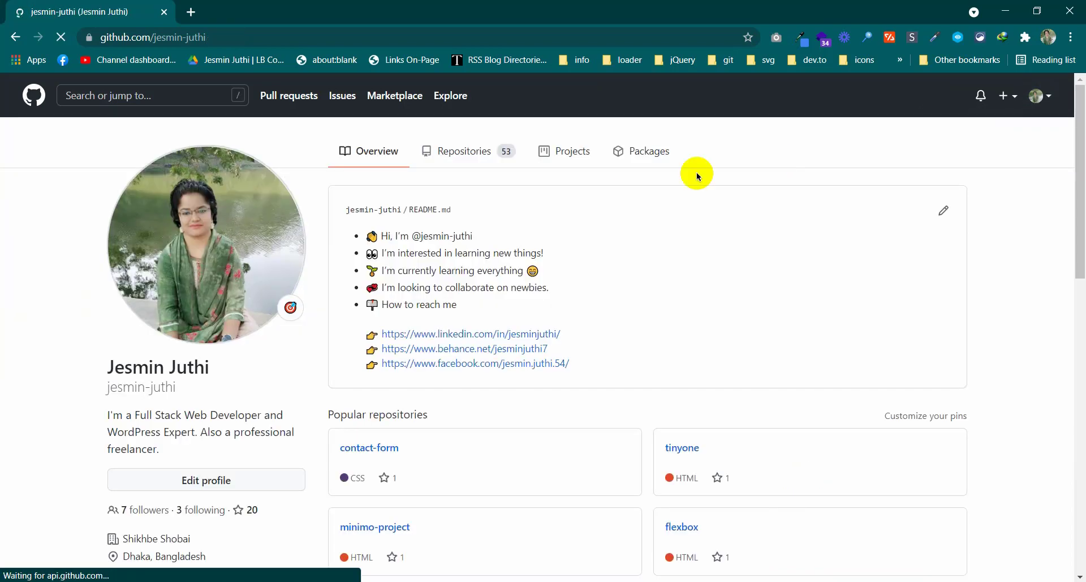
{"action": "left_click", "coordinate": [483, 150]}
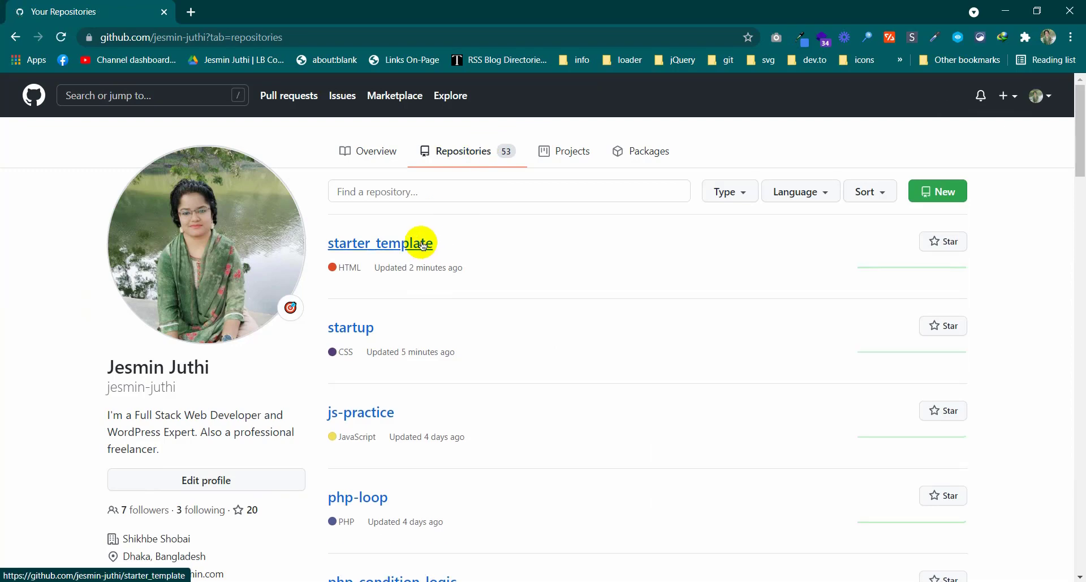
{"action": "left_click", "coordinate": [423, 244]}
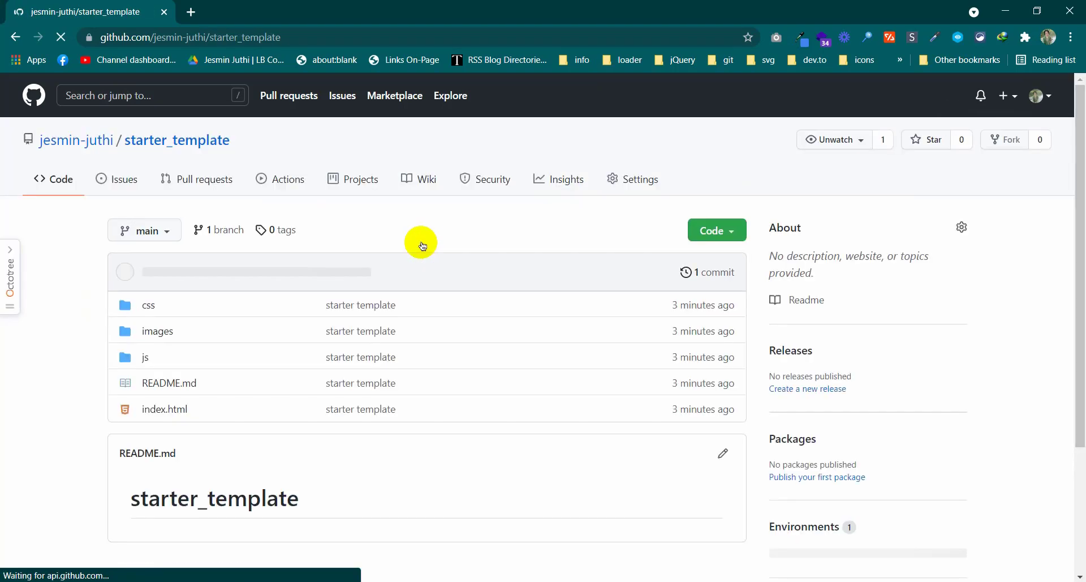
Copy the published site URL from Settings > Pages and return to the Code page
{"action": "left_click", "coordinate": [631, 183]}
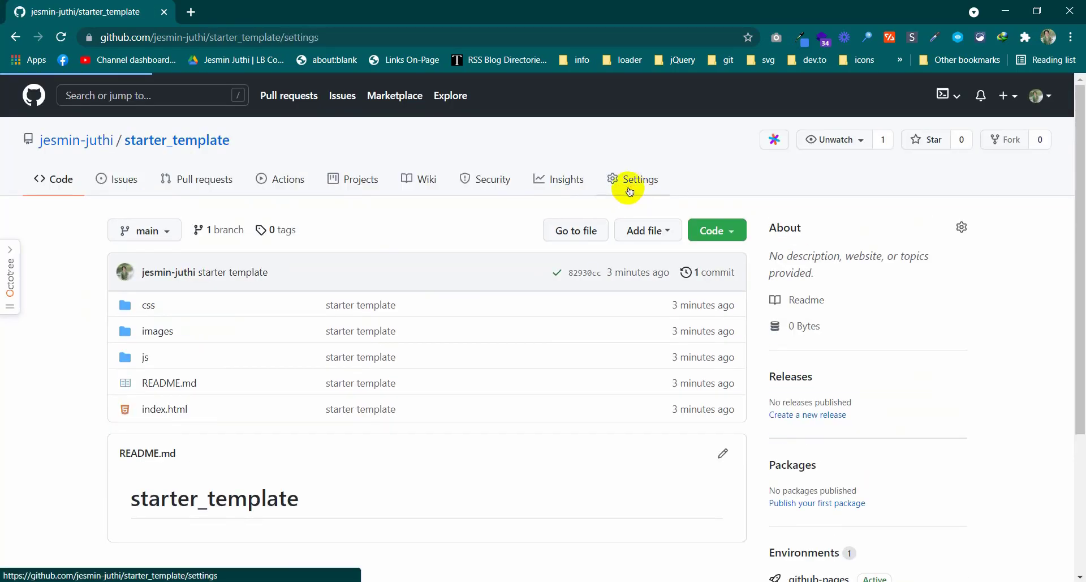
{"action": "scroll", "coordinate": [268, 416], "scroll_direction": "down", "scroll_amount": 3}
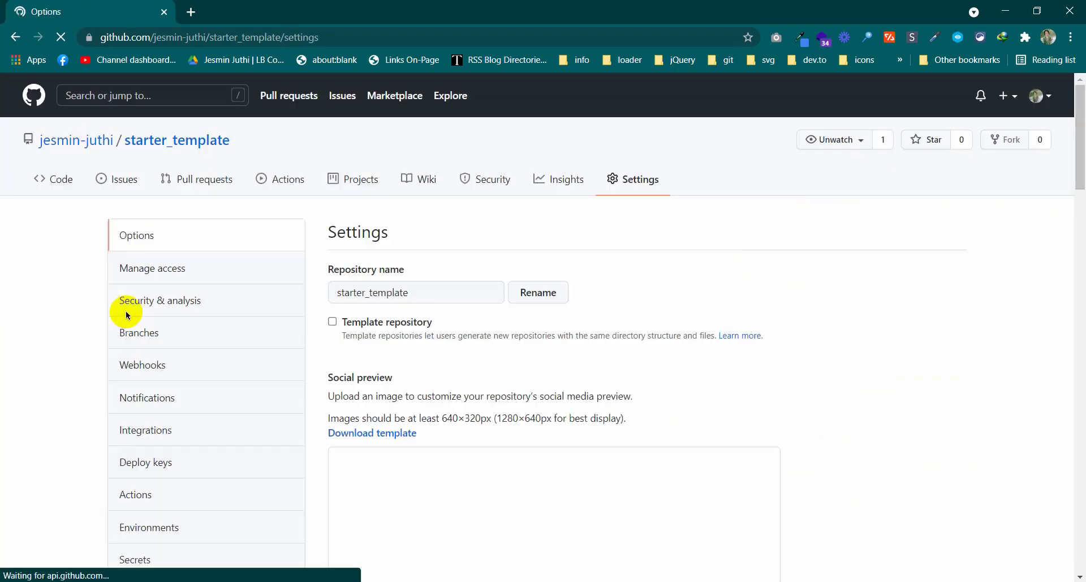
{"action": "scroll", "coordinate": [142, 368], "scroll_direction": "down", "scroll_amount": 2}
{"action": "scroll", "coordinate": [148, 432], "scroll_direction": "down", "scroll_amount": 3}
{"action": "left_click", "coordinate": [187, 309]}
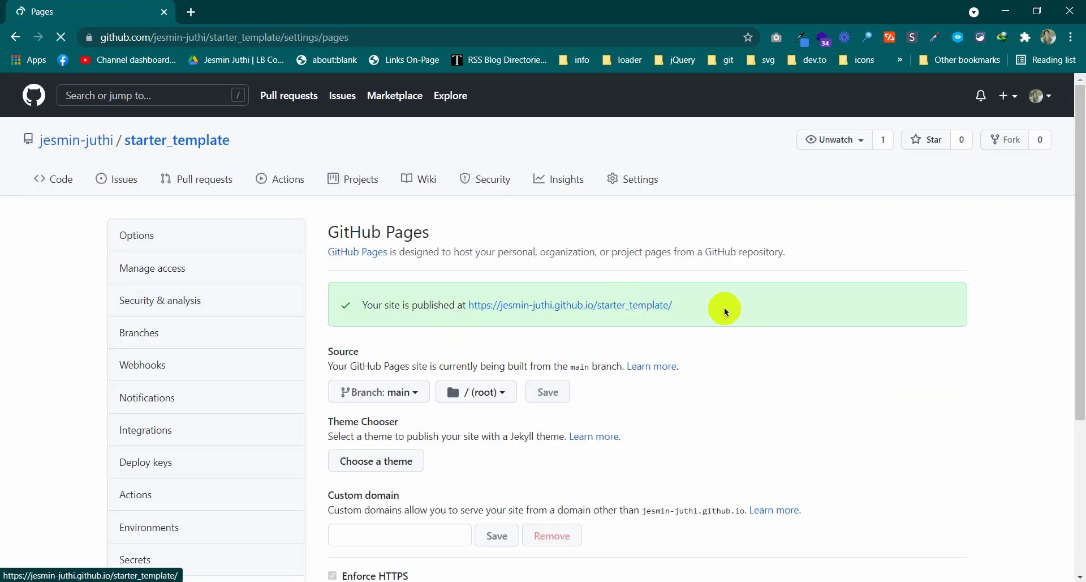
{"action": "left_click_drag", "start_coordinate": [675, 306], "coordinate": [469, 309]}
{"action": "key", "text": "ctrl+c"}
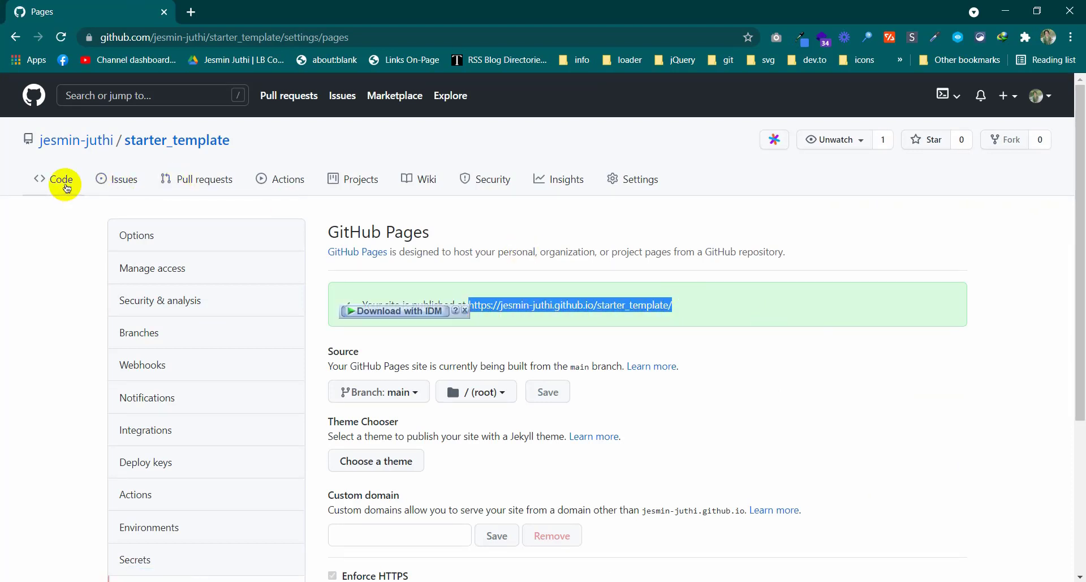
{"action": "left_click", "coordinate": [67, 188]}
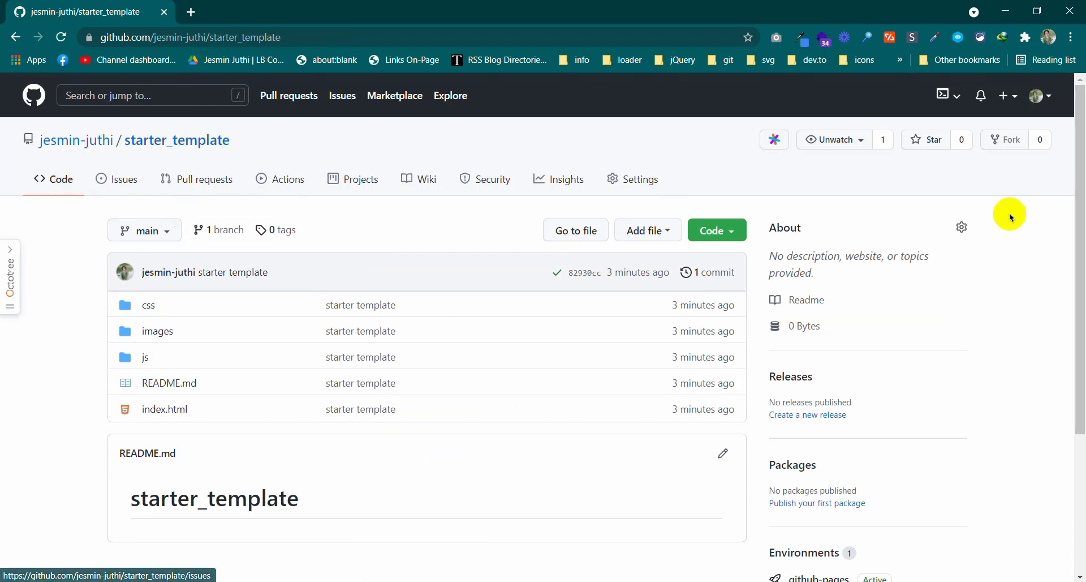
Paste the github.io Pages URL as the About website, save, and open the link
{"action": "left_click", "coordinate": [962, 229]}
{"action": "left_click", "coordinate": [444, 298]}
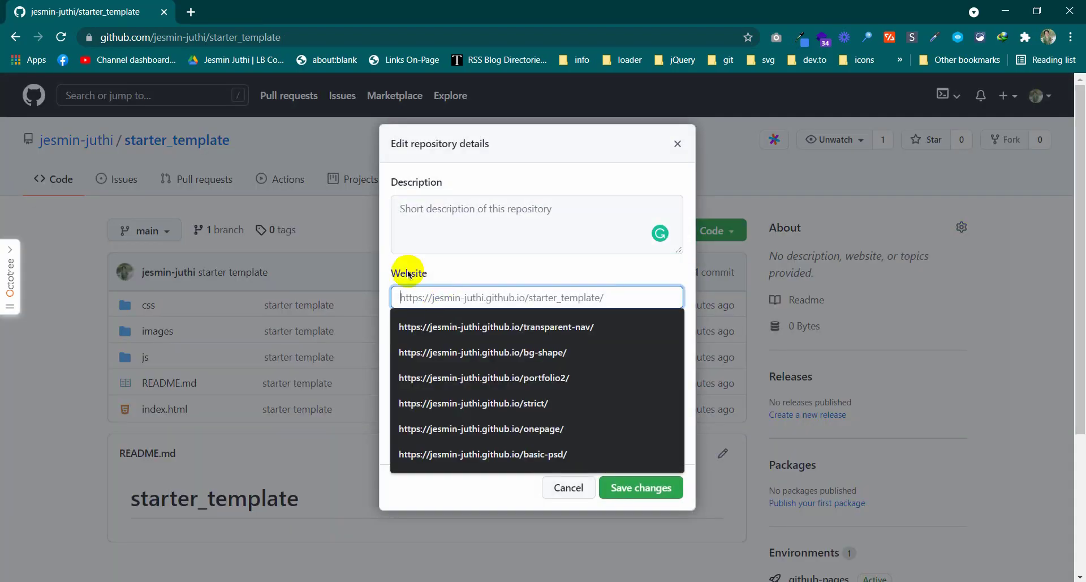
{"action": "key", "text": "ctrl+v"}
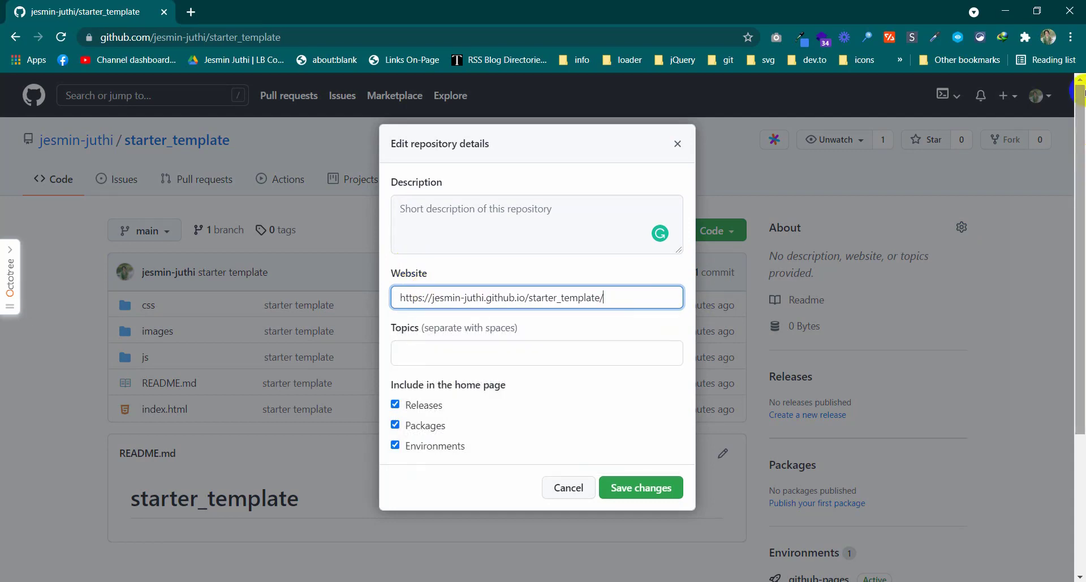
{"action": "left_click", "coordinate": [650, 490]}
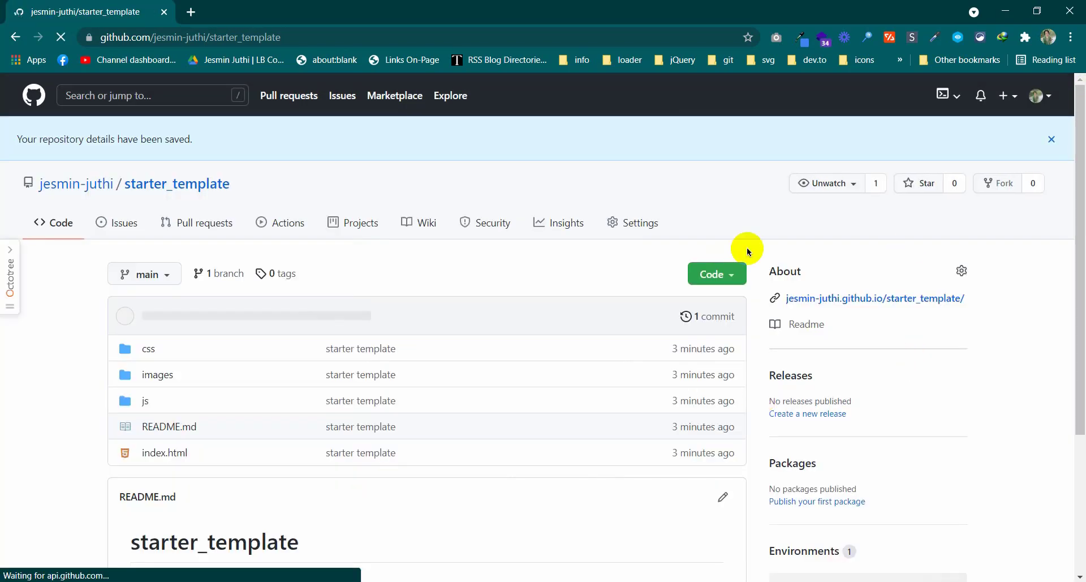
{"action": "scroll", "coordinate": [928, 249], "scroll_direction": "down", "scroll_amount": 1}
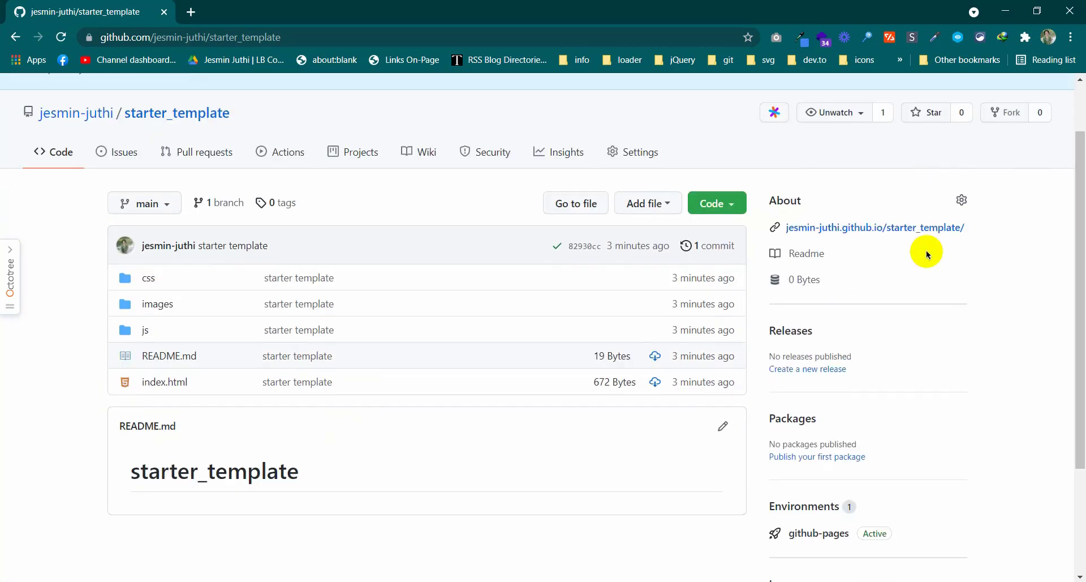
{"action": "left_click", "coordinate": [848, 231]}
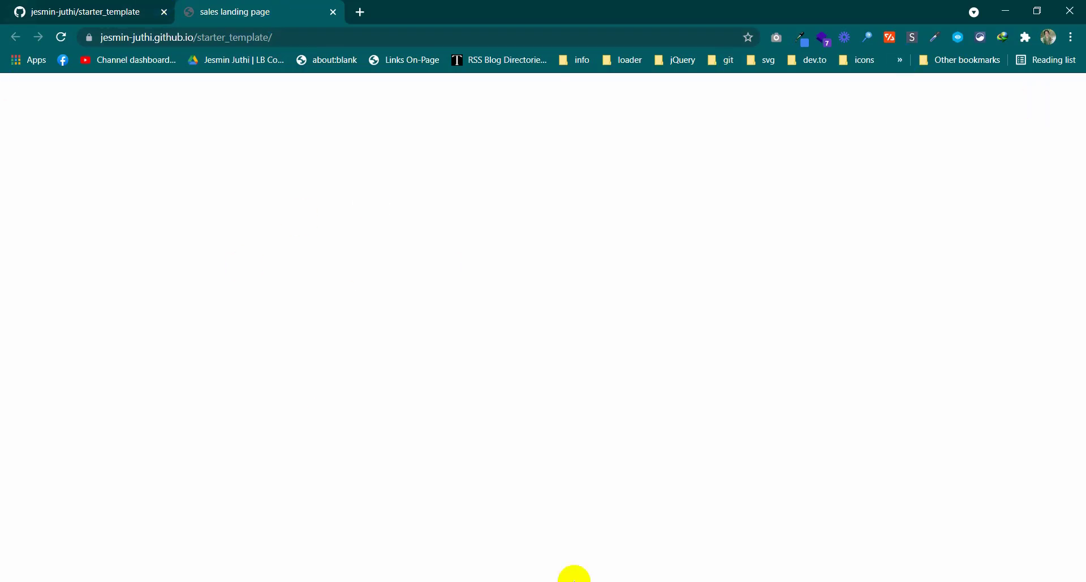
Close the landing page tab and dismiss the details-saved banner on starter_template
{"action": "middle_click", "coordinate": [249, 12]}
{"action": "scroll", "coordinate": [1037, 426], "scroll_direction": "down", "scroll_amount": 3}
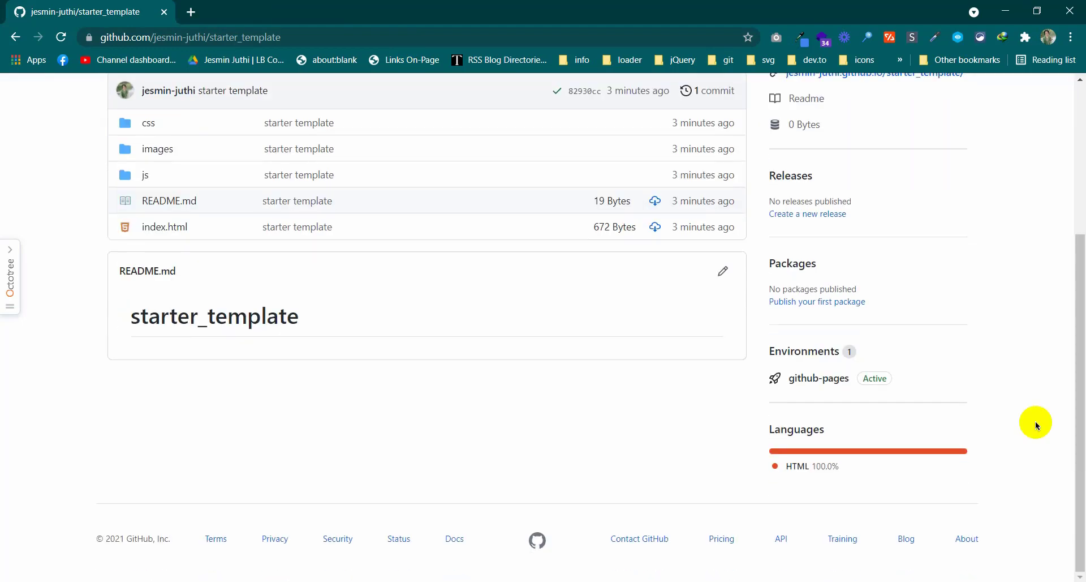
{"action": "scroll", "coordinate": [912, 297], "scroll_direction": "up", "scroll_amount": 4}
{"action": "scroll", "coordinate": [912, 289], "scroll_direction": "down", "scroll_amount": 3}
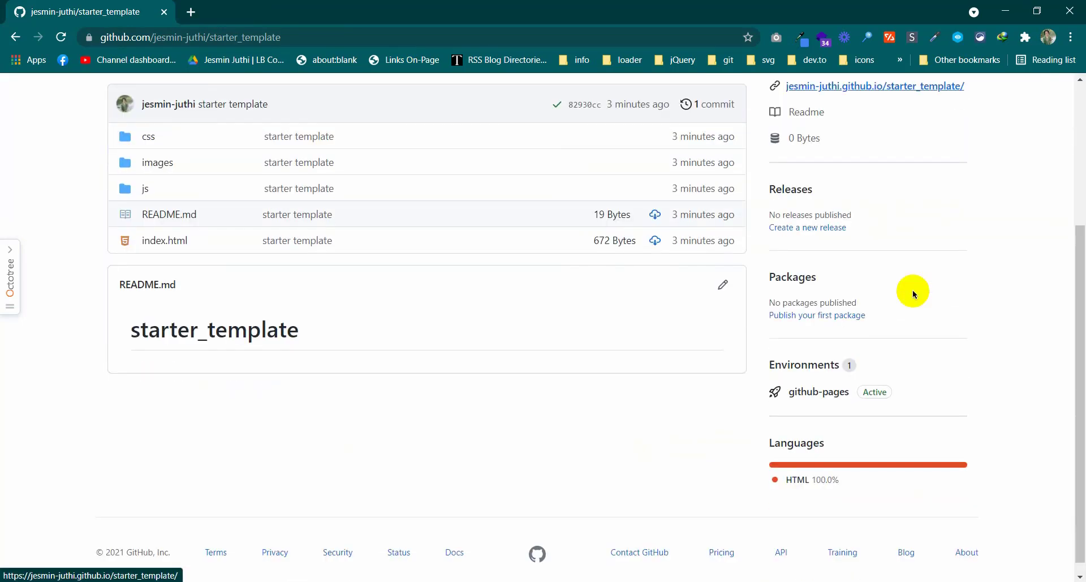
{"action": "scroll", "coordinate": [914, 294], "scroll_direction": "up", "scroll_amount": 4}
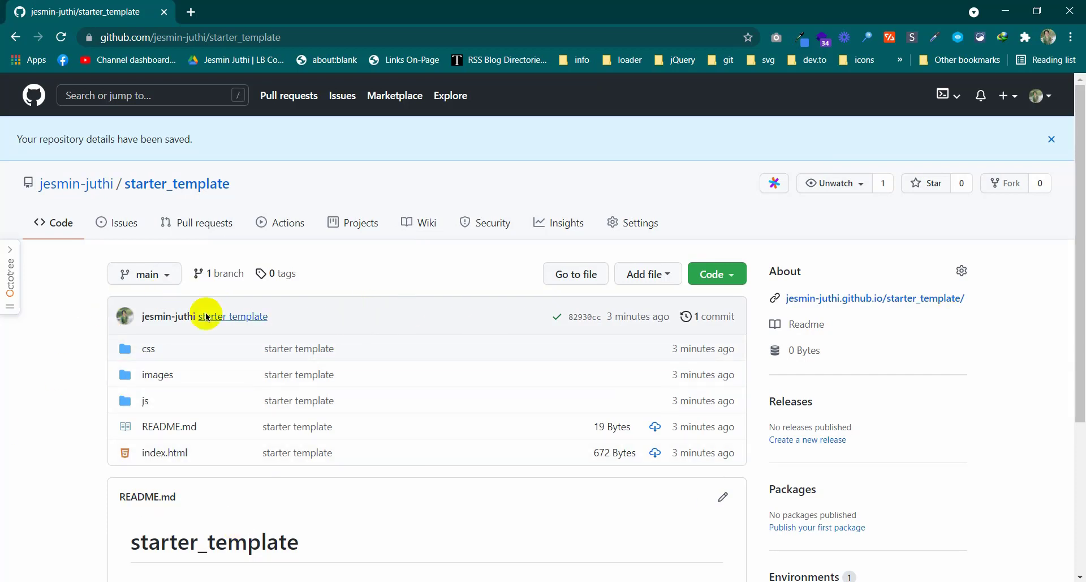
{"action": "left_click", "coordinate": [1052, 140]}
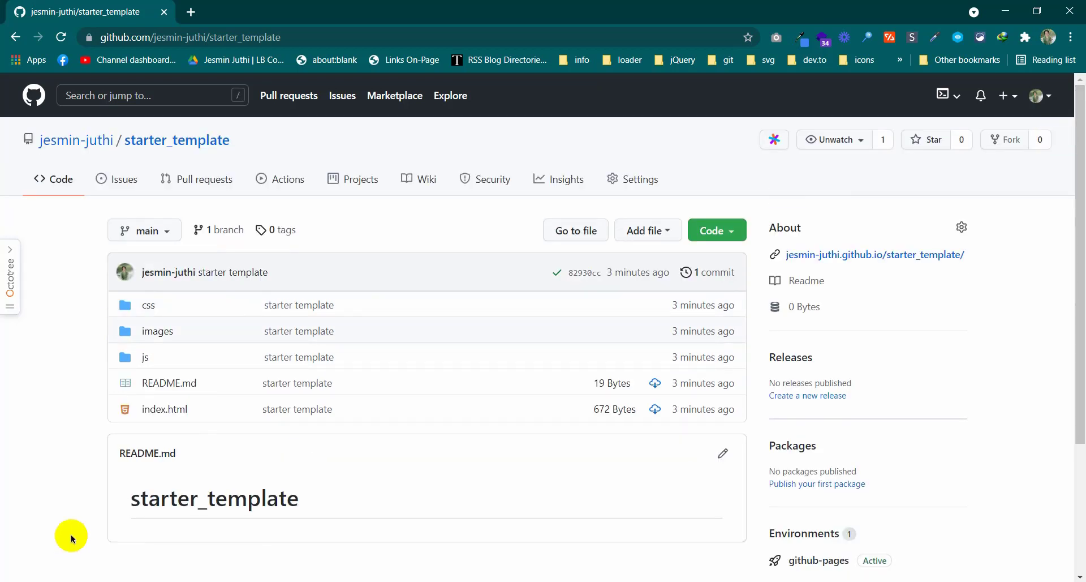